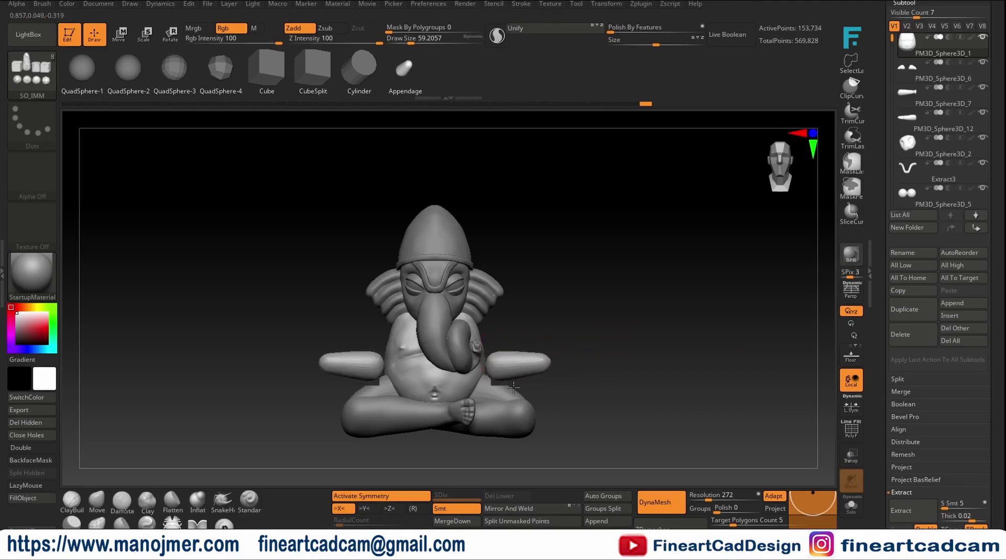
Step: Duplicate the elbow sphere and stretch and rotate the copy into a raised arm
{"action": "key", "text": "w"}
{"action": "mouse_move", "coordinate": [666, 276]}
{"action": "left_mouse_down"}
{"action": "mouse_move", "coordinate": [674, 313]}
{"action": "mouse_move", "coordinate": [662, 299]}
{"action": "left_mouse_up"}
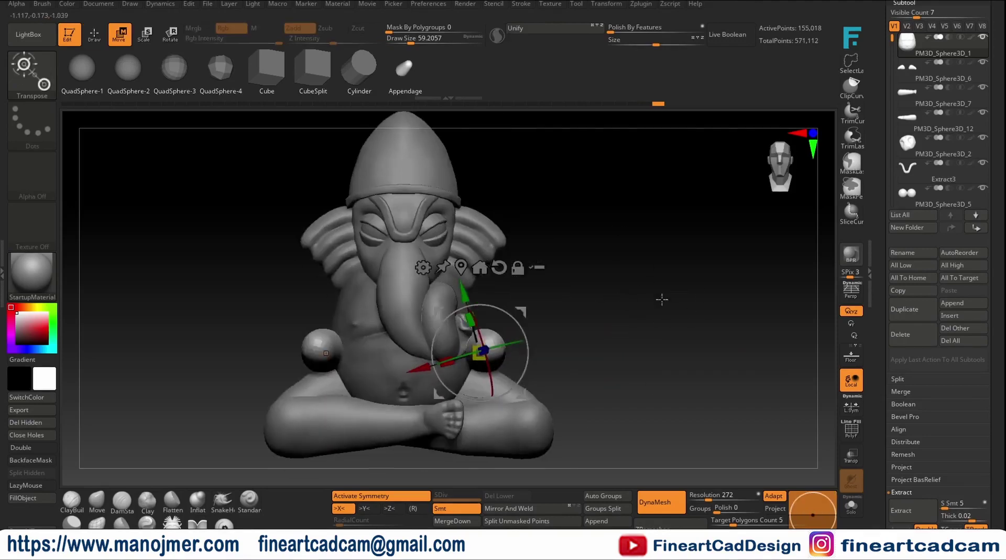
{"action": "left_click", "coordinate": [517, 520]}
{"action": "mouse_move", "coordinate": [603, 398]}
{"action": "left_mouse_down"}
{"action": "mouse_move", "coordinate": [524, 376]}
{"action": "mouse_move", "coordinate": [659, 317]}
{"action": "left_mouse_up"}
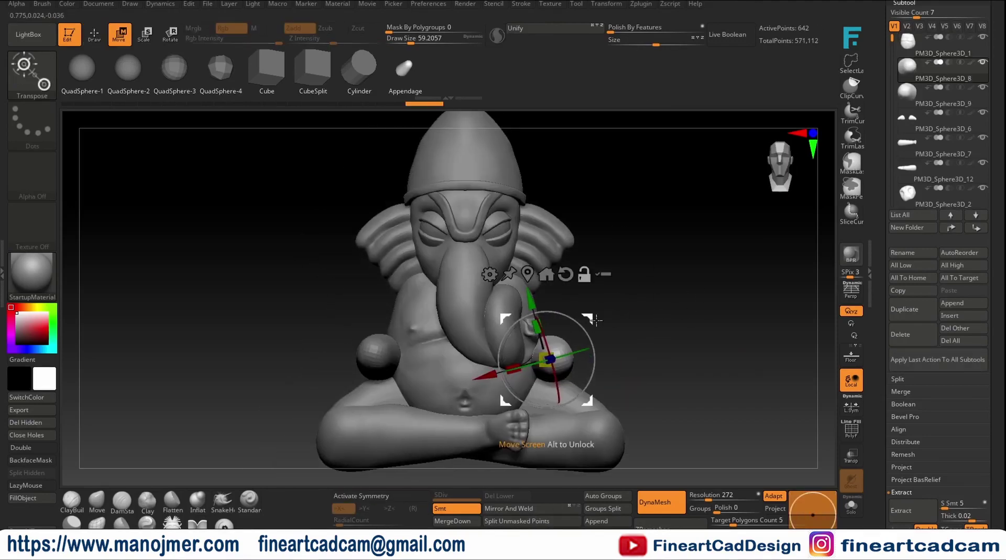
{"action": "key", "text": "ctrl+z"}
{"action": "key", "text": "ctrl+z"}
{"action": "key", "text": "ctrl+z"}
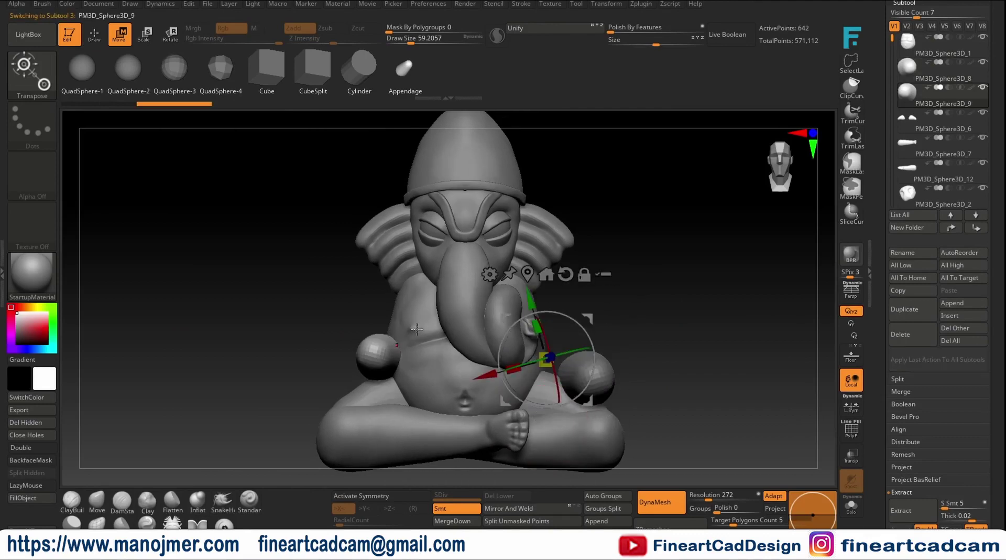
{"action": "mouse_move", "coordinate": [402, 334]}
{"action": "left_mouse_down", "text": "shift"}
{"action": "mouse_move", "coordinate": [357, 360]}
{"action": "mouse_move", "coordinate": [557, 279]}
{"action": "mouse_move", "coordinate": [460, 313]}
{"action": "mouse_move", "coordinate": [459, 266]}
{"action": "left_mouse_up", "text": "shift"}
{"action": "left_click_drag", "start_coordinate": [413, 303], "coordinate": [490, 288]}
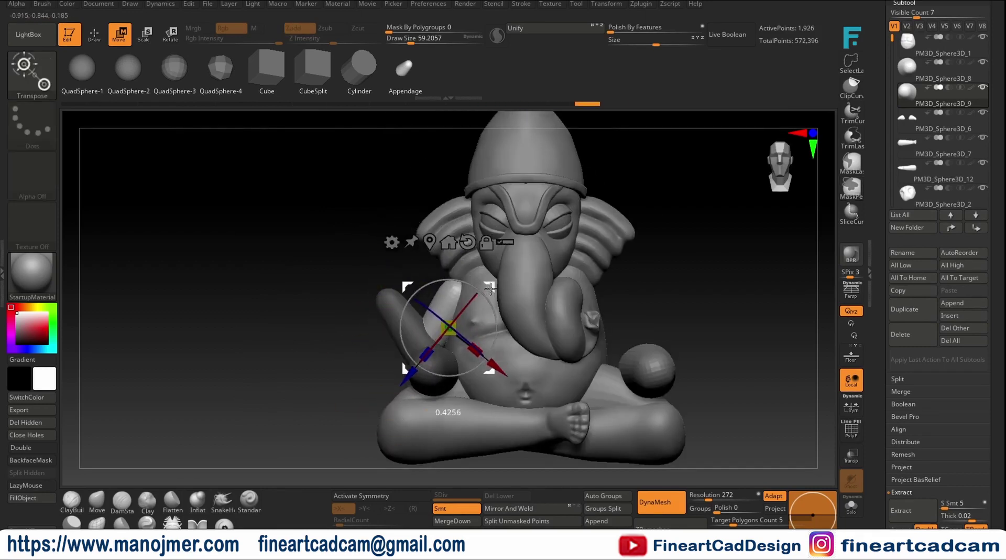
{"action": "key", "text": "shift+f"}
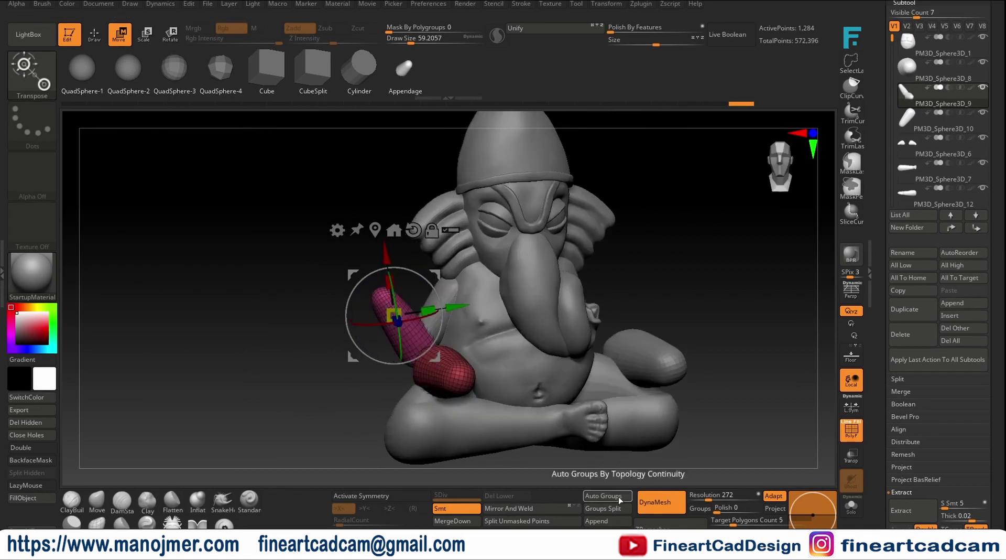
{"action": "key", "text": "q"}
{"action": "key", "text": "f"}
{"action": "key", "text": "shift+f"}
Step: Mirror And Weld the raised arm to the other side and split it into separate subtools
{"action": "left_click", "coordinate": [418, 295], "text": "alt"}
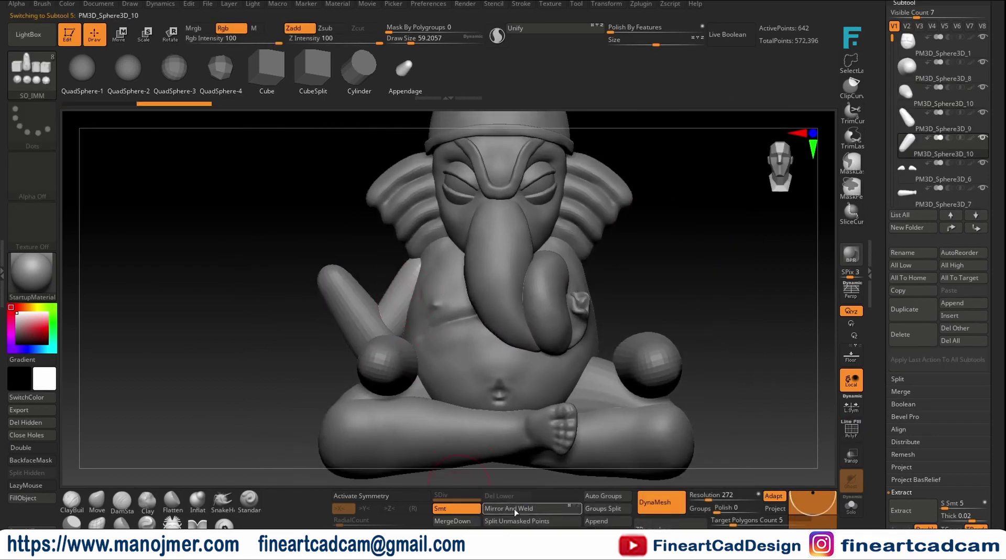
{"action": "left_click", "coordinate": [532, 511]}
{"action": "left_click", "coordinate": [415, 265], "text": "alt"}
{"action": "key", "text": "w"}
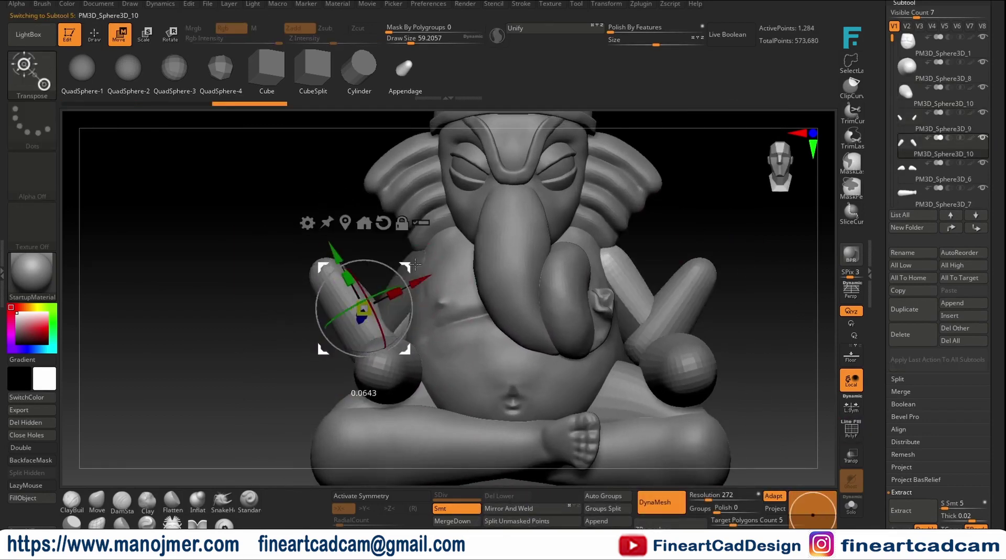
{"action": "left_click_drag", "start_coordinate": [337, 224], "coordinate": [669, 274]}
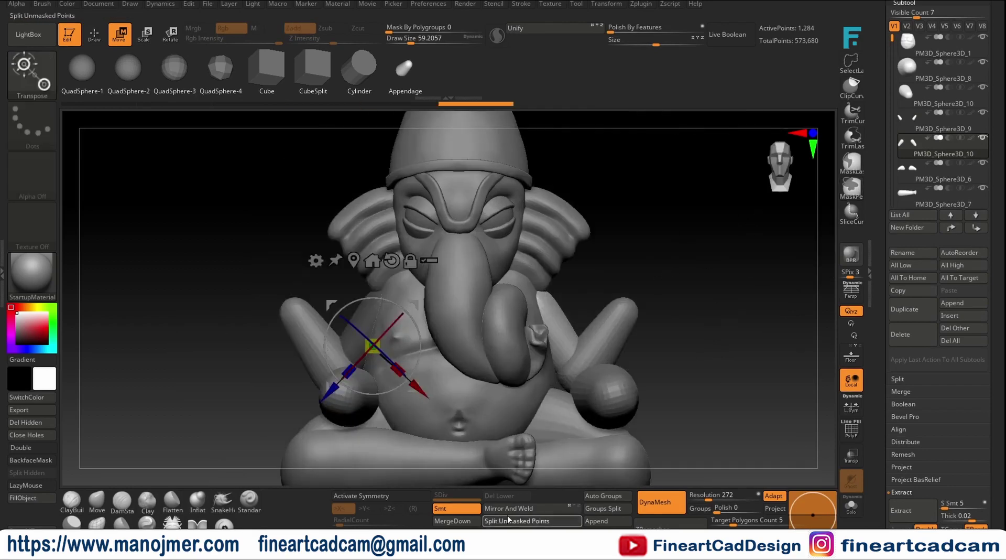
{"action": "left_click", "coordinate": [348, 386], "text": "alt"}
{"action": "left_click_drag", "start_coordinate": [367, 317], "coordinate": [405, 349], "text": "ctrl"}
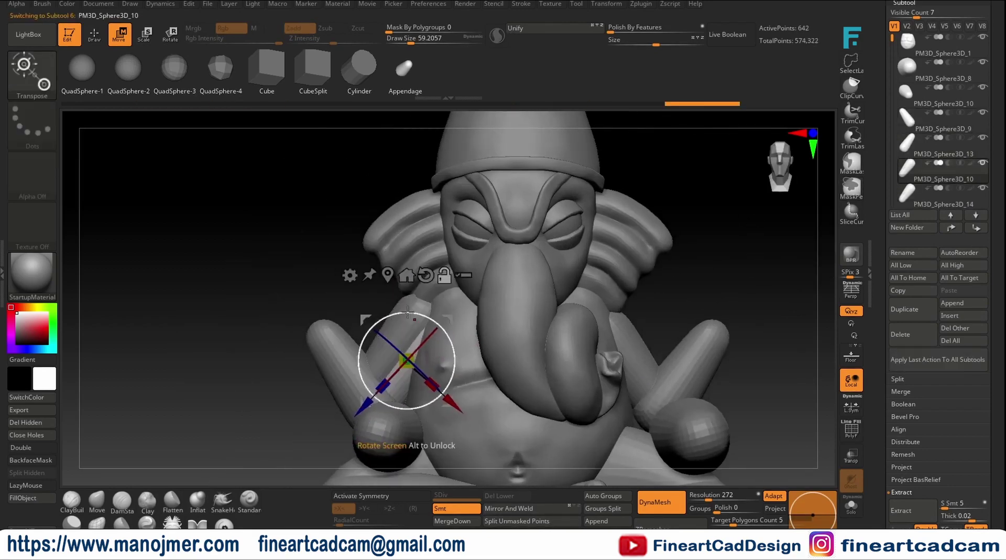
Step: Pull the cloth piece over the shoulder with the Move brush to form the shawl
{"action": "left_click_drag", "start_coordinate": [282, 417], "coordinate": [367, 314]}
{"action": "key", "text": "q"}
{"action": "key", "text": "b"}
{"action": "key", "text": "m"}
{"action": "key", "text": "v"}
{"action": "left_click", "coordinate": [472, 294], "text": "alt"}
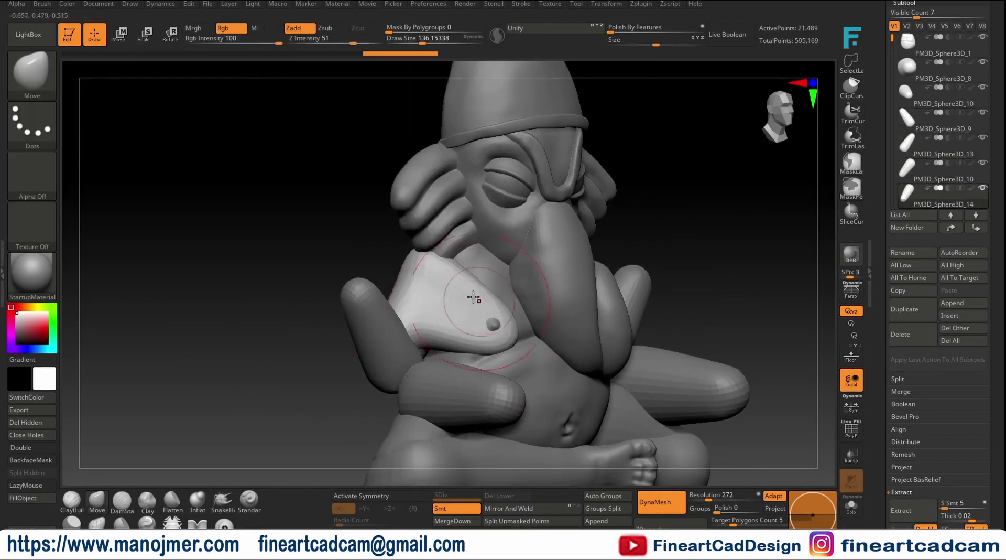
{"action": "left_click_drag", "start_coordinate": [472, 294], "coordinate": [532, 287], "text": "alt"}
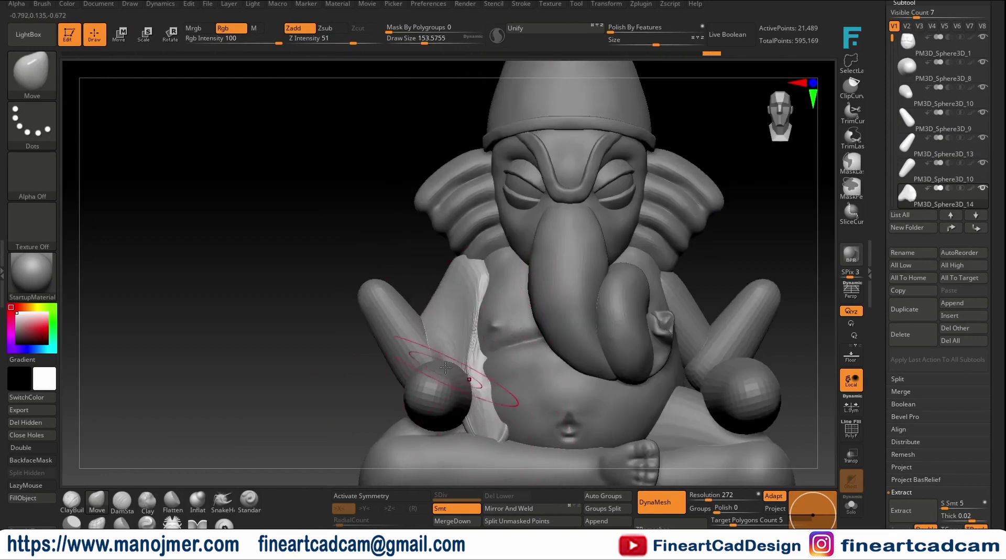
Step: Carve creases into both shawl folds with a small DamStandard brush in Zsub
{"action": "key", "text": "b"}
{"action": "key", "text": "d"}
{"action": "key", "text": "s"}
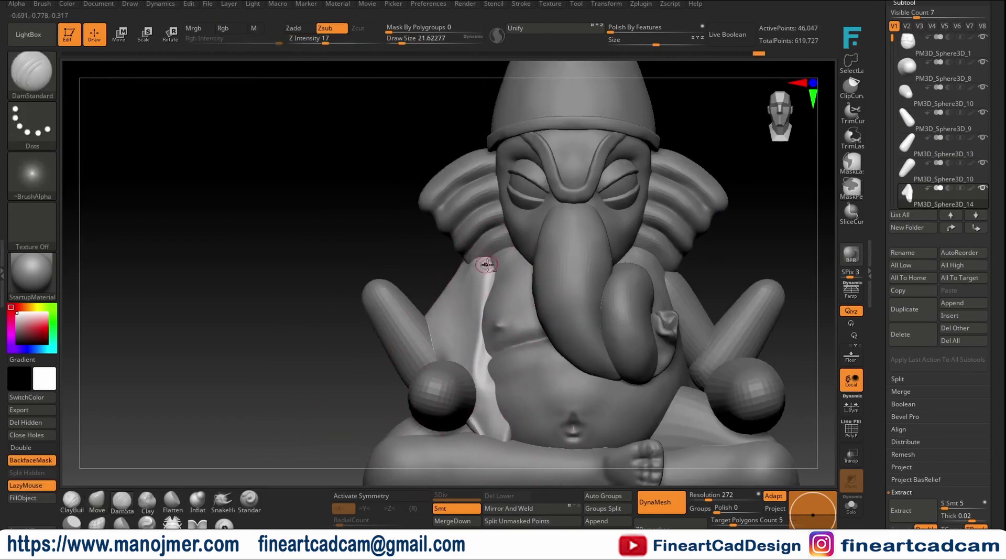
{"action": "left_click_drag", "start_coordinate": [460, 342], "coordinate": [268, 410]}
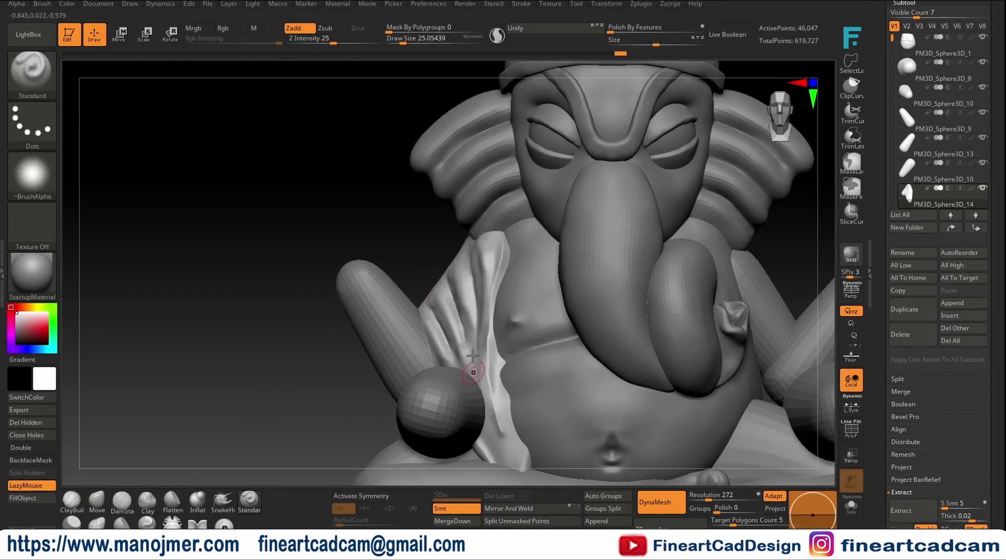
{"action": "key", "text": "f"}
{"action": "left_click_drag", "start_coordinate": [694, 247], "coordinate": [450, 267]}
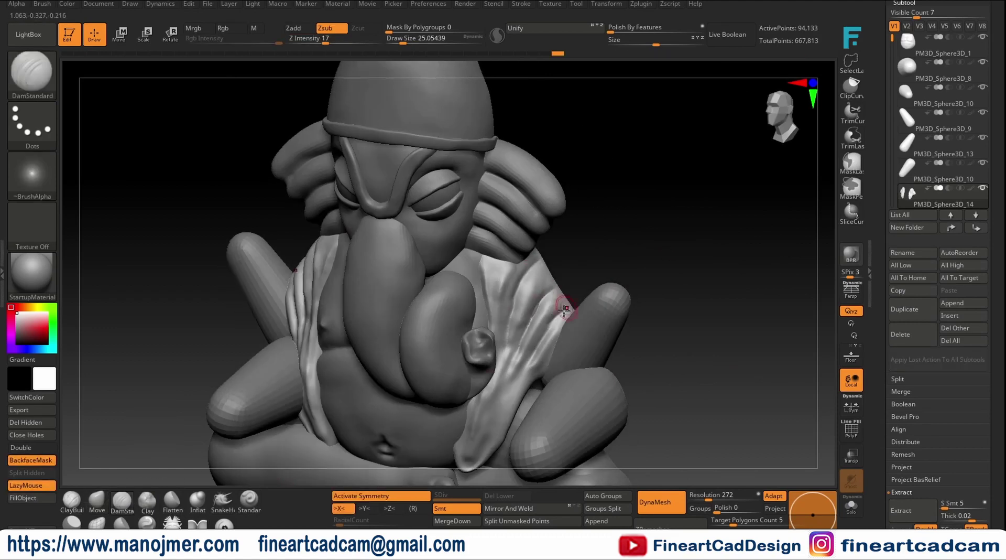
{"action": "left_click_drag", "start_coordinate": [565, 309], "coordinate": [527, 332]}
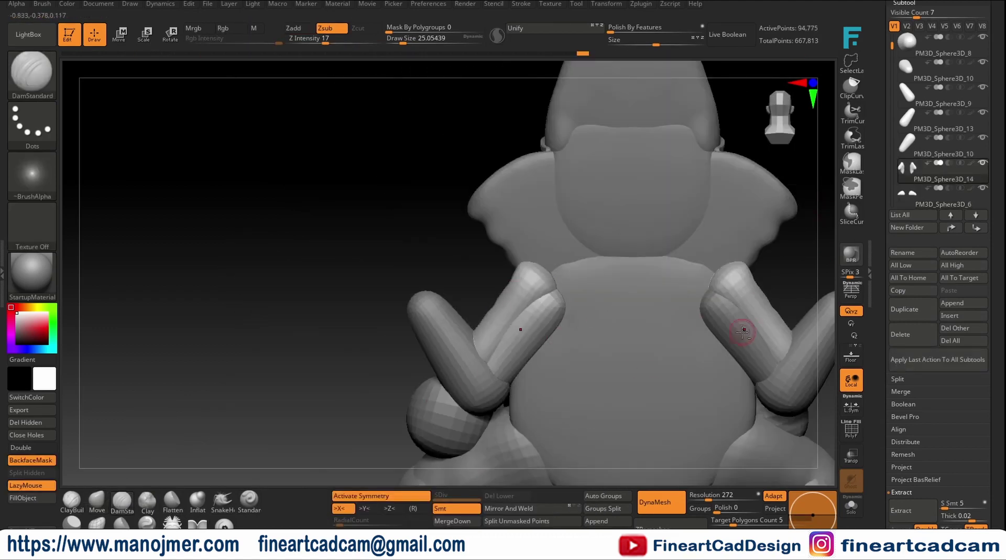
{"action": "left_click", "coordinate": [741, 333], "text": "alt"}
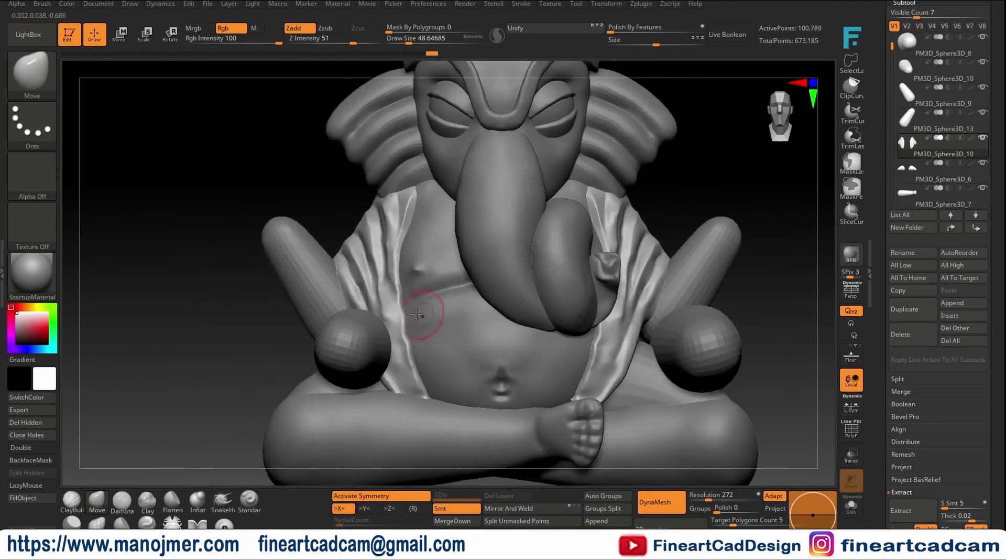
{"action": "left_click_drag", "start_coordinate": [403, 330], "coordinate": [409, 373]}
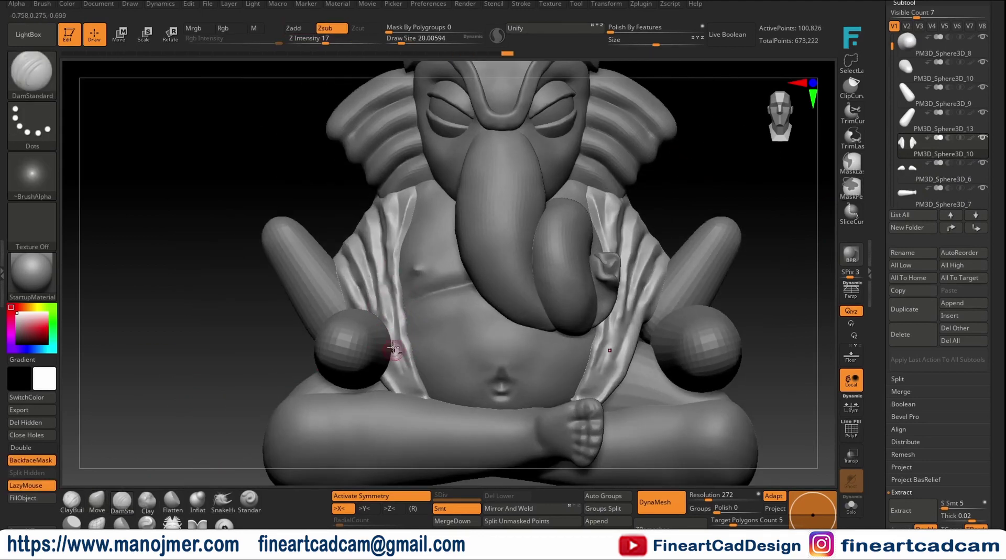
{"action": "left_click_drag", "start_coordinate": [582, 324], "coordinate": [725, 232]}
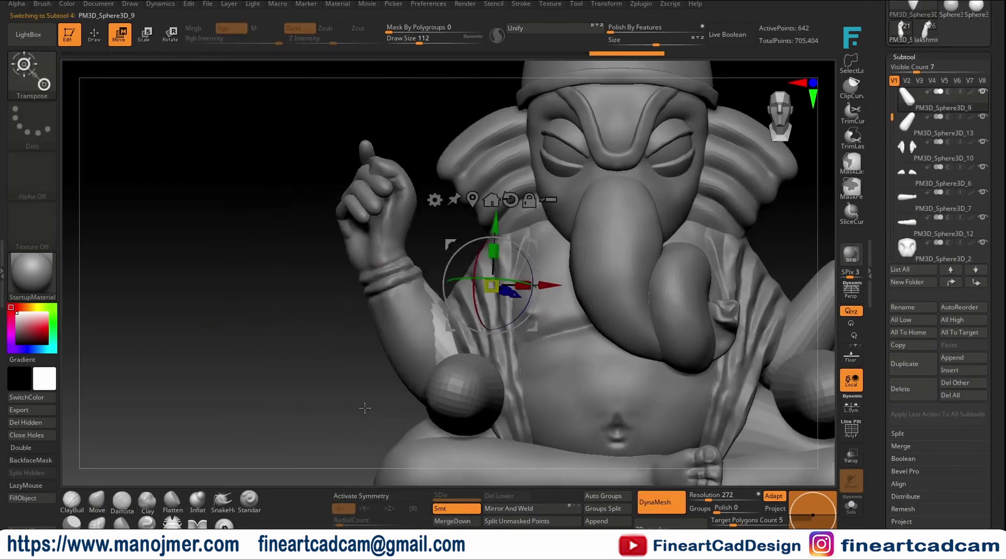
Step: Delete the extra arm segment, sculpt the fist with Clay, and add a sphere for the lotus
{"action": "left_click", "coordinate": [919, 392]}
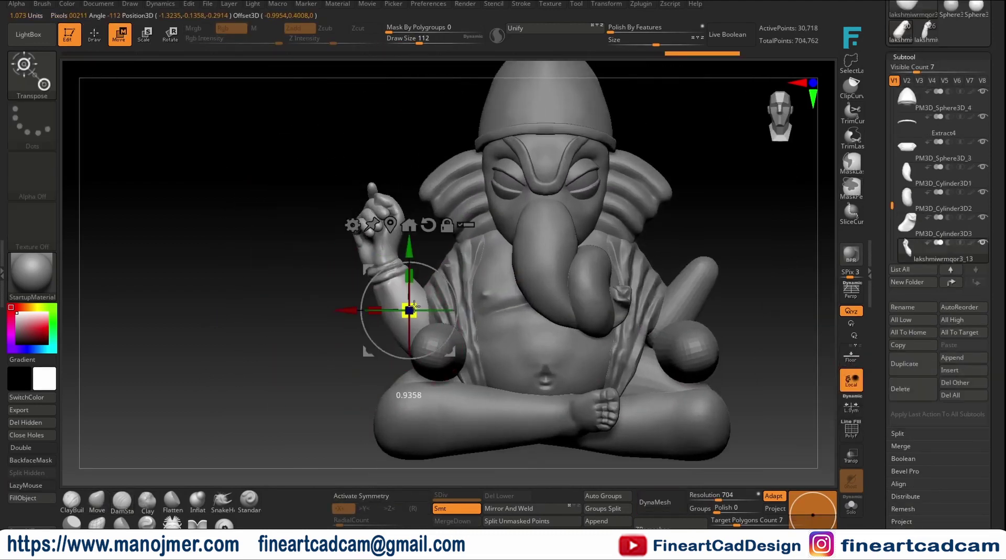
{"action": "key", "text": "s"}
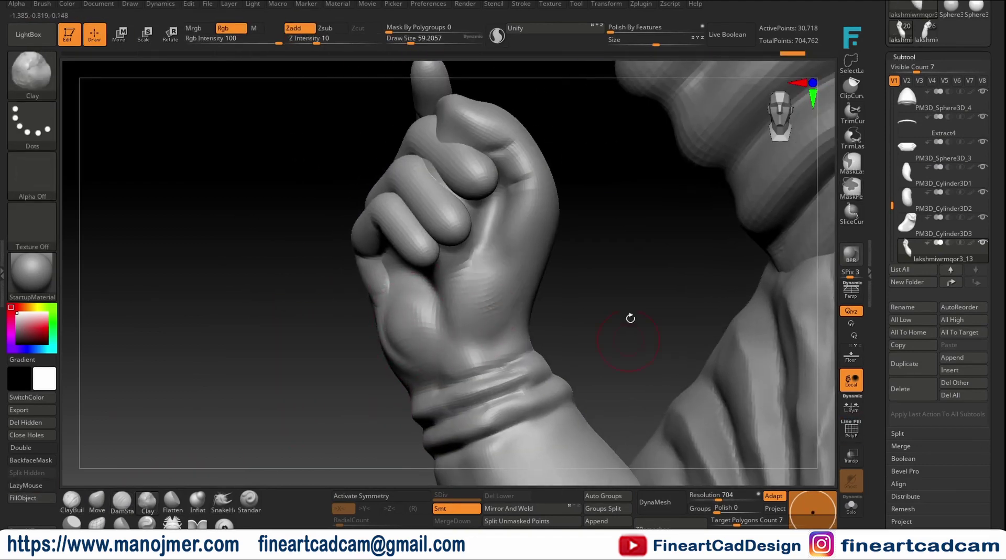
{"action": "left_click_drag", "start_coordinate": [719, 499], "coordinate": [713, 501]}
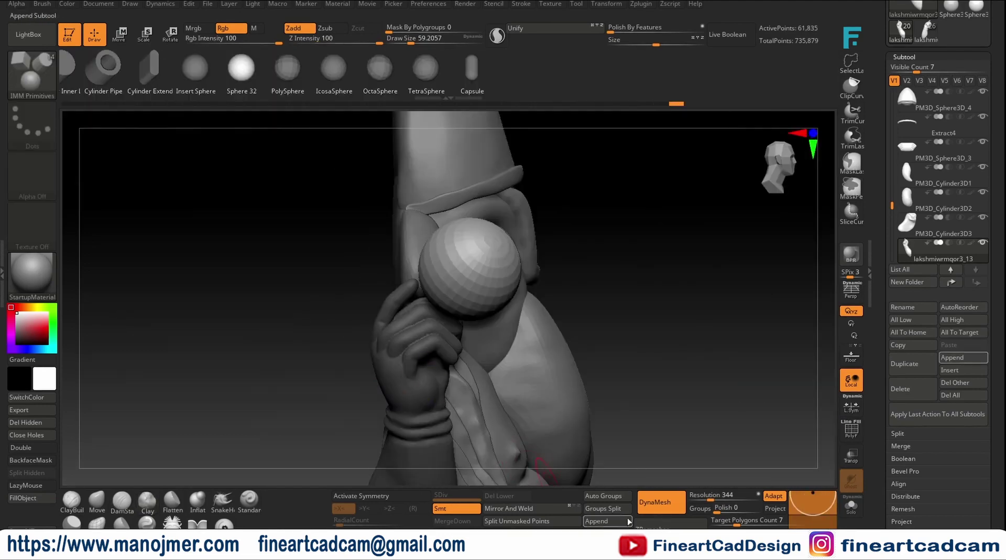
{"action": "left_click", "coordinate": [629, 521]}
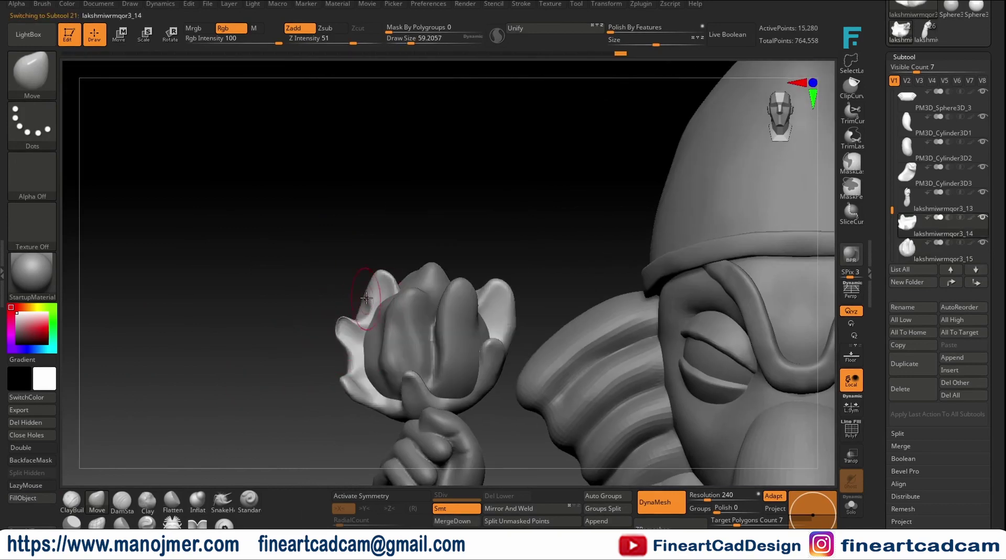
Step: Shape the lotus petals with Inflate and Move, checking them from all sides
{"action": "key", "text": "s"}
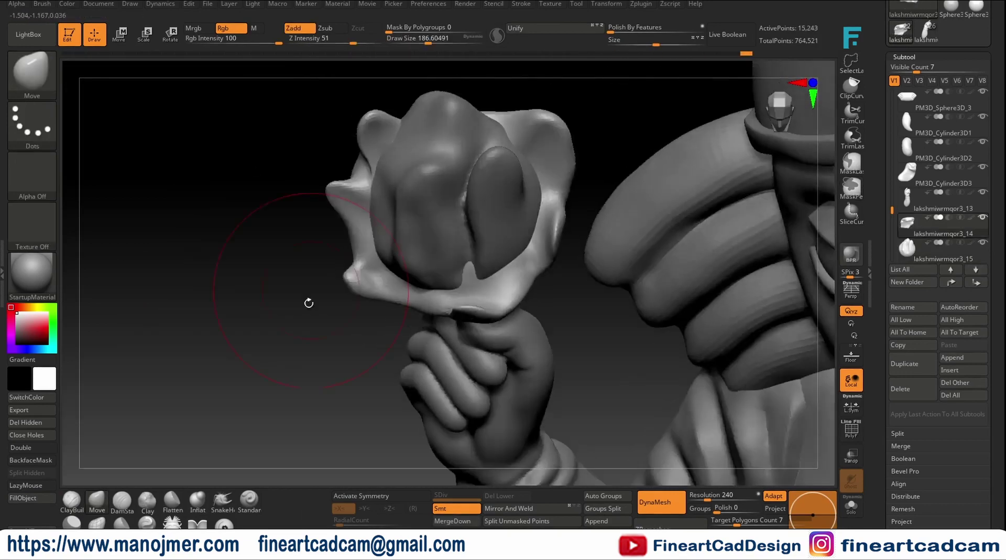
{"action": "left_click_drag", "start_coordinate": [308, 299], "coordinate": [410, 337]}
{"action": "key", "text": "s"}
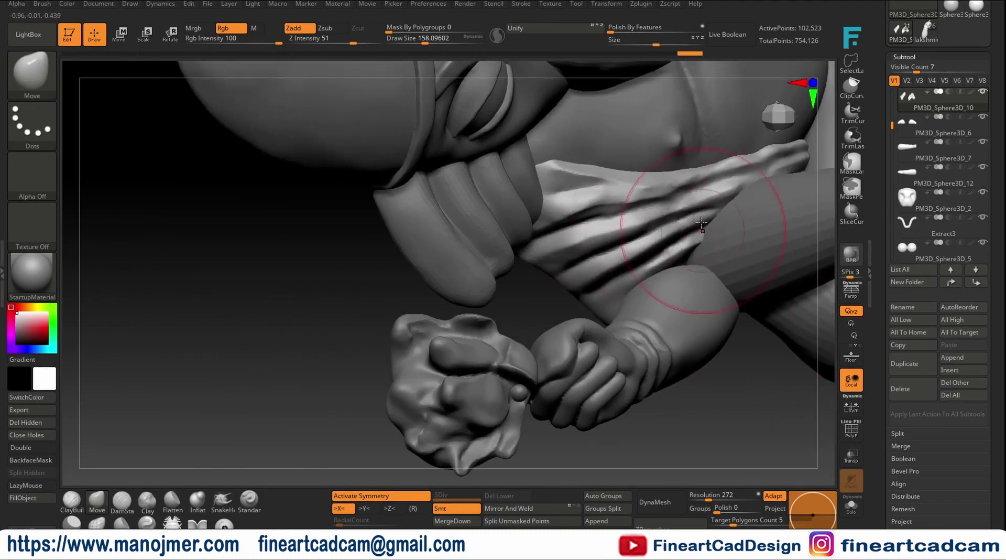
{"action": "left_click_drag", "start_coordinate": [703, 220], "coordinate": [775, 436]}
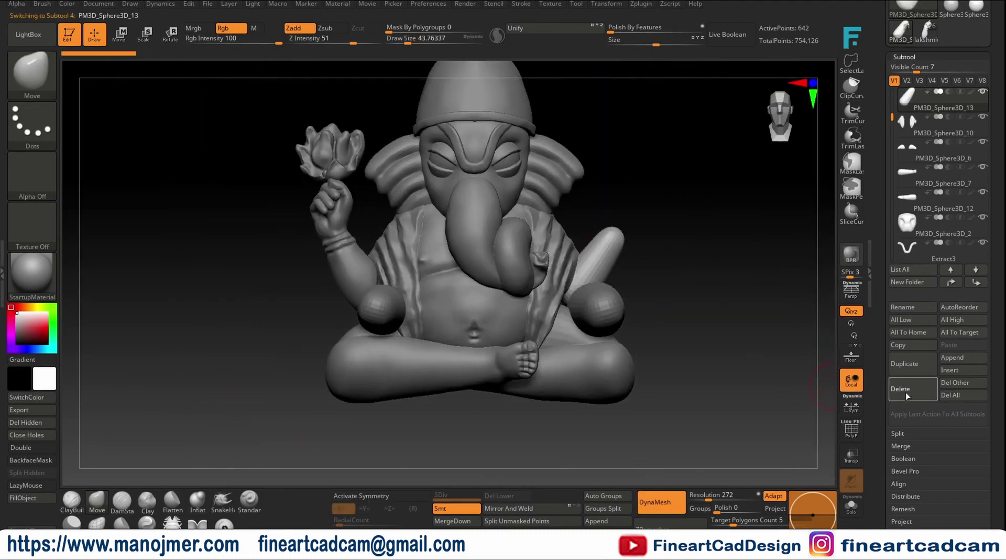
Step: Mirror the lotus-holding fist to the other side, then solo and smooth the shawl folds
{"action": "left_click", "coordinate": [549, 513]}
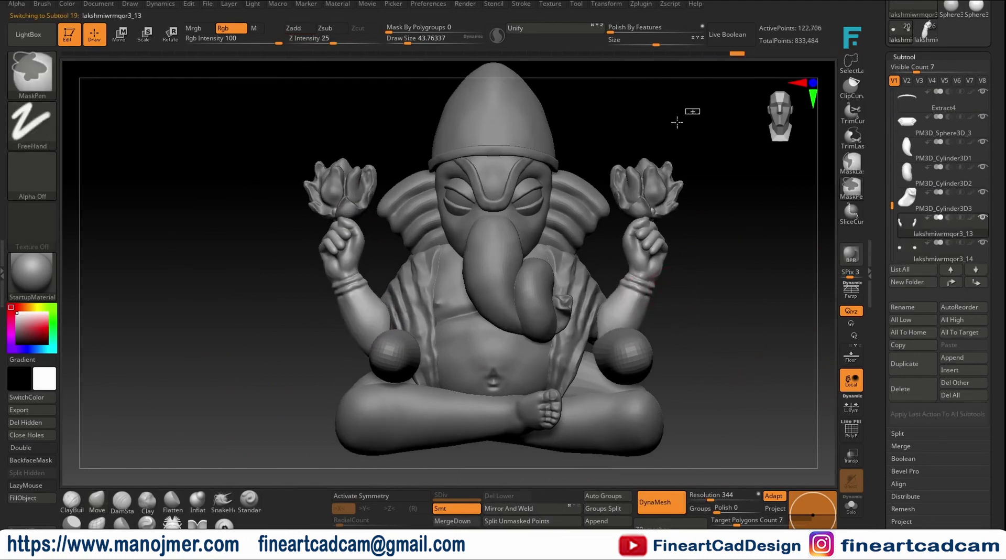
{"action": "left_click_drag", "start_coordinate": [592, 110], "coordinate": [625, 245], "text": "ctrl"}
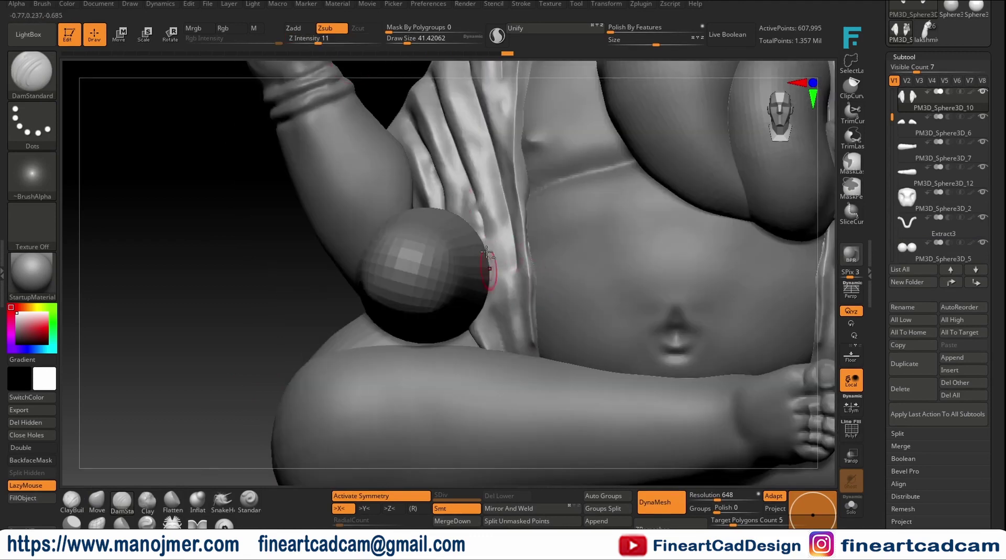
{"action": "key", "text": "ctrl+shift+s"}
{"action": "right_click_drag", "start_coordinate": [483, 187], "coordinate": [508, 144]}
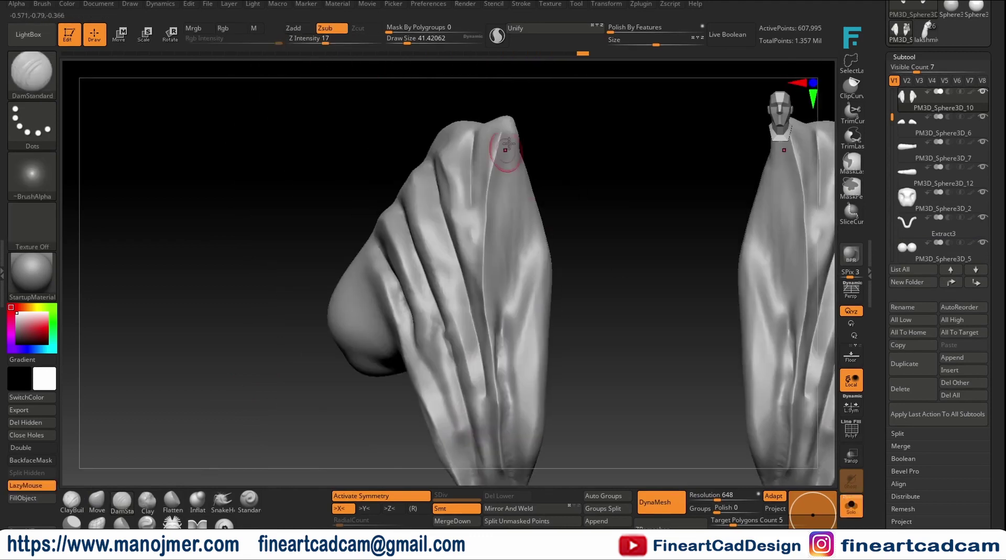
{"action": "key", "text": "shift"}
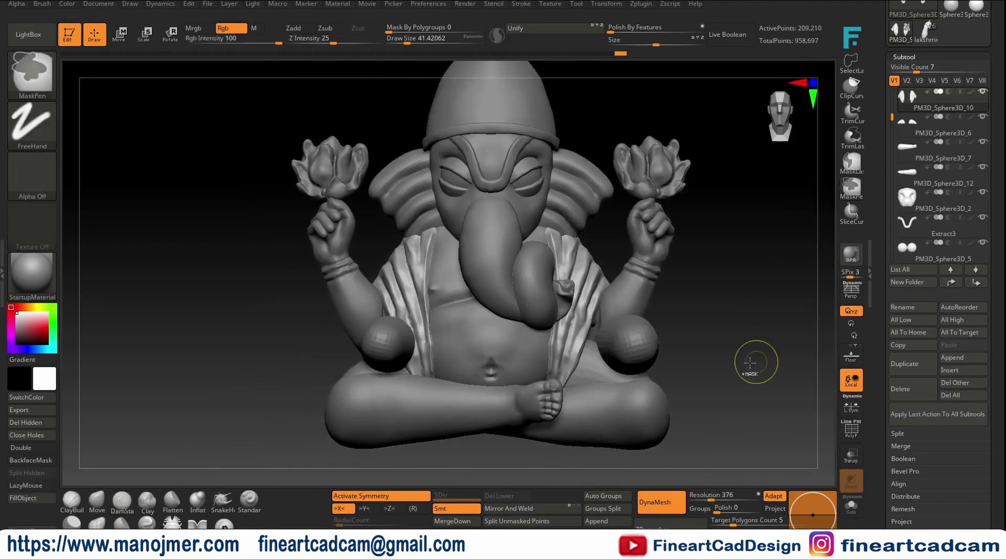
{"action": "left_click_drag", "start_coordinate": [753, 360], "coordinate": [685, 298]}
{"action": "key", "text": "w"}
{"action": "left_click_drag", "start_coordinate": [644, 261], "coordinate": [637, 216]}
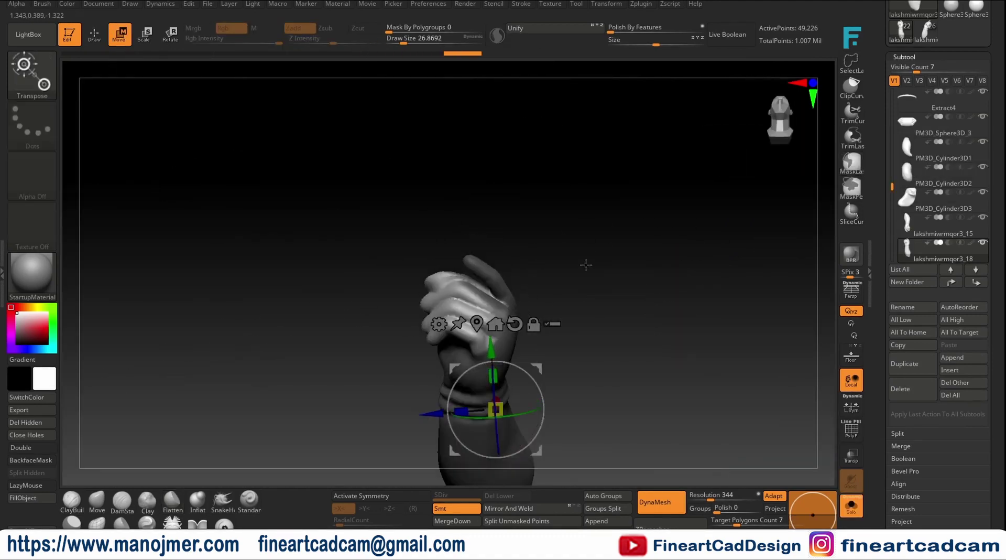
Step: Sculpt the lower fist's thumb and fingers around the held sphere
{"action": "mouse_move", "coordinate": [586, 271]}
{"action": "left_mouse_down"}
{"action": "mouse_move", "coordinate": [764, 438]}
{"action": "mouse_move", "coordinate": [638, 289]}
{"action": "mouse_move", "coordinate": [679, 348]}
{"action": "left_mouse_up"}
{"action": "key", "text": "q"}
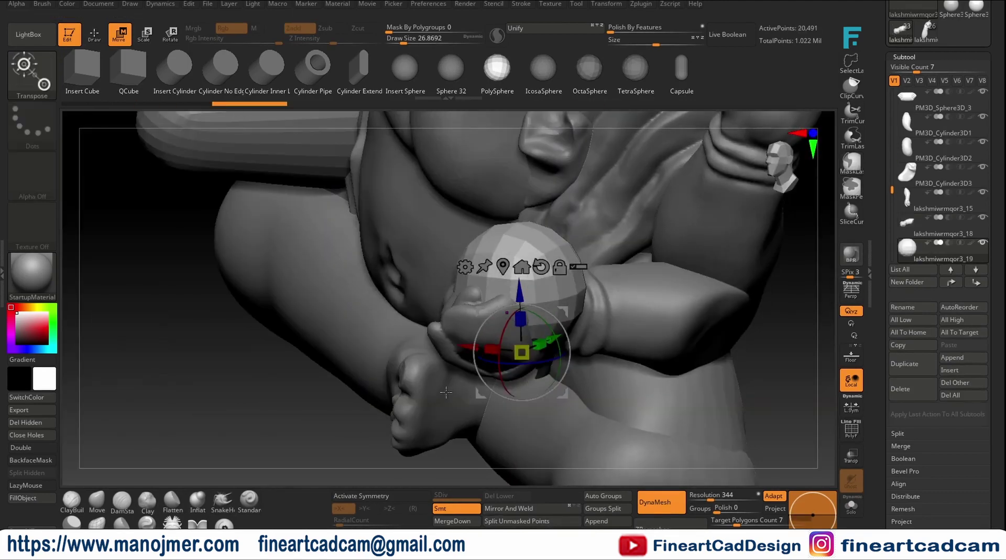
{"action": "mouse_move", "coordinate": [568, 308]}
{"action": "left_mouse_down"}
{"action": "mouse_move", "coordinate": [640, 305]}
{"action": "mouse_move", "coordinate": [394, 397]}
{"action": "mouse_move", "coordinate": [420, 398]}
{"action": "mouse_move", "coordinate": [466, 328]}
{"action": "left_mouse_up"}
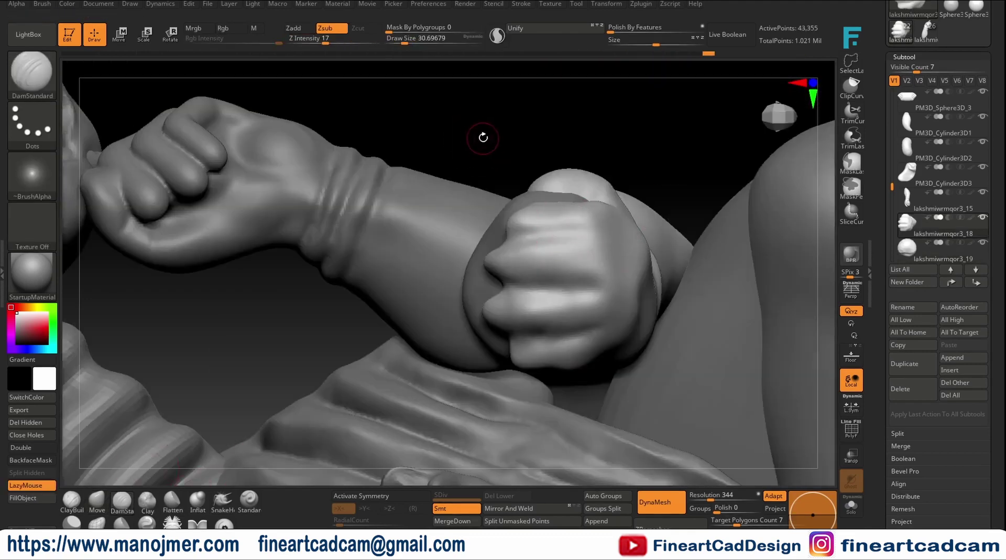
{"action": "left_click_drag", "start_coordinate": [483, 137], "coordinate": [740, 372]}
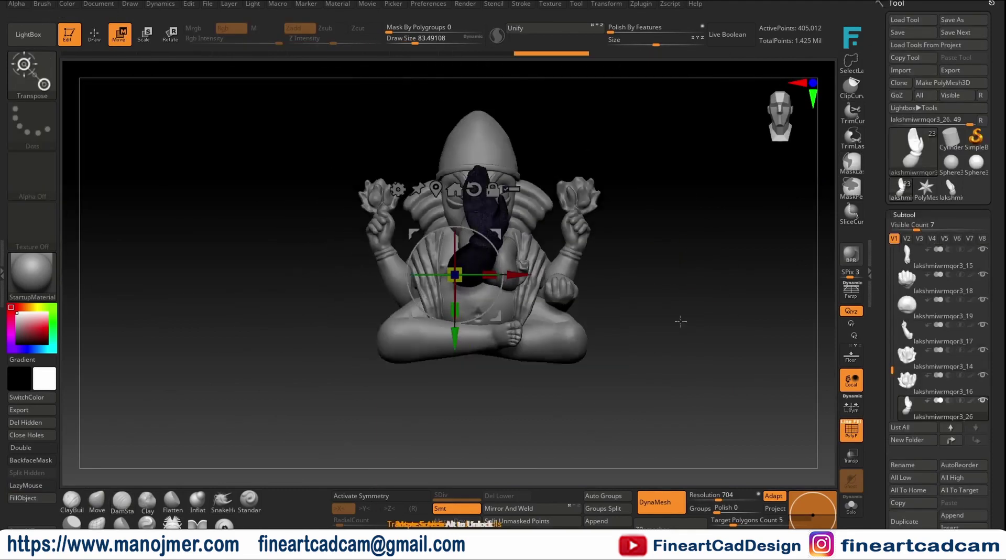
Step: Move the open-palm hand onto the front of the belly with the Transpose gizmo
{"action": "right_click_drag", "start_coordinate": [689, 325], "coordinate": [696, 364], "text": "ctrl"}
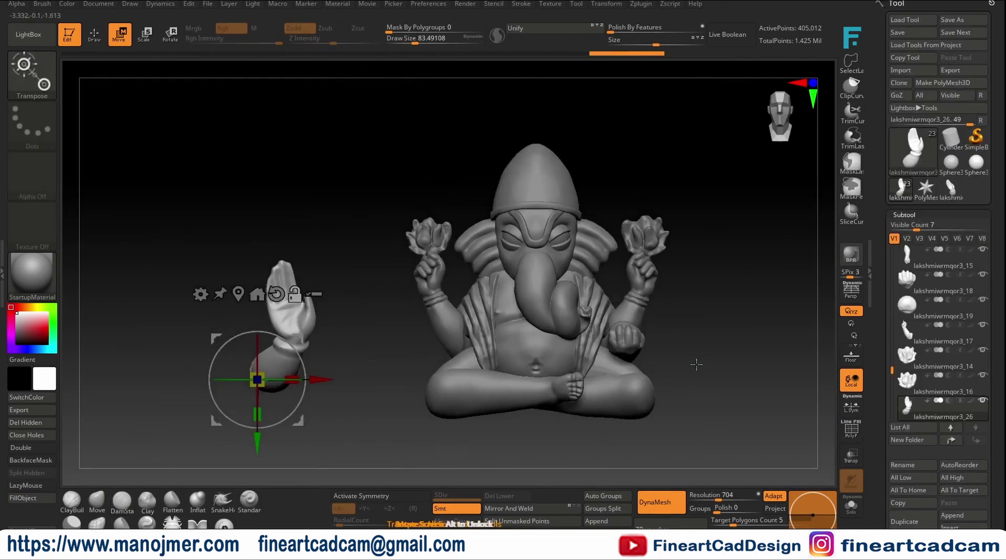
{"action": "right_click_drag", "start_coordinate": [493, 275], "coordinate": [527, 270], "text": "alt"}
{"action": "left_click", "coordinate": [272, 288]}
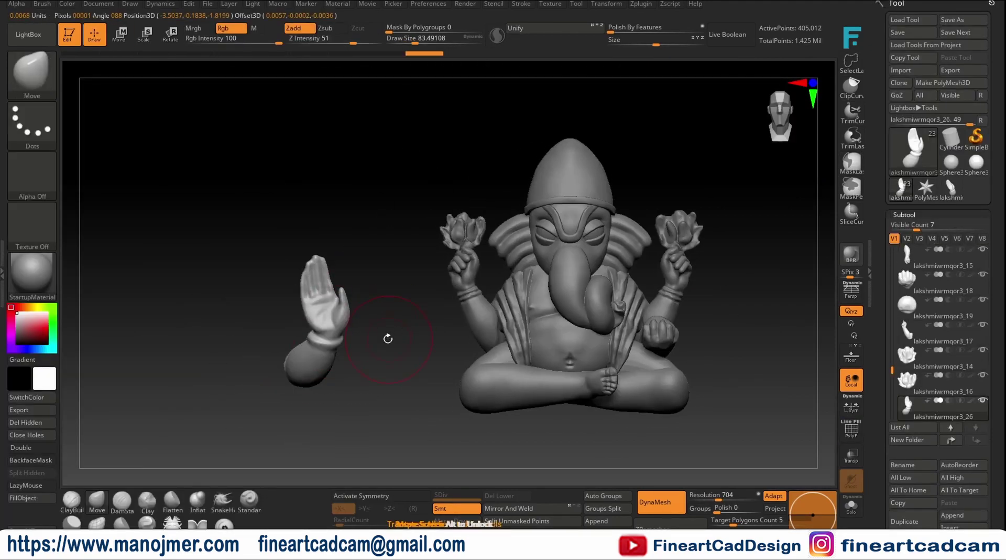
{"action": "left_click_drag", "start_coordinate": [337, 313], "coordinate": [485, 325]}
{"action": "left_click_drag", "start_coordinate": [682, 236], "coordinate": [577, 236]}
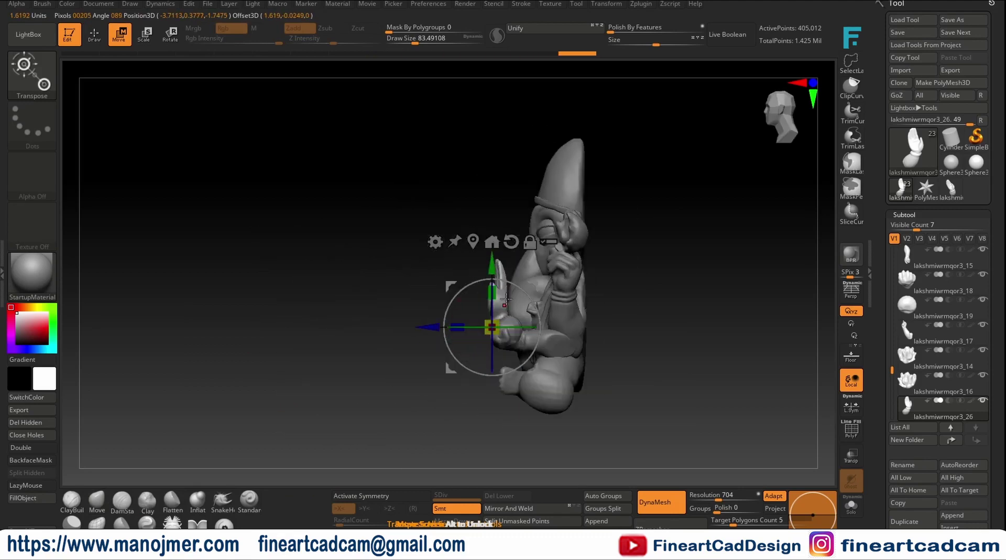
{"action": "mouse_move", "coordinate": [630, 210]}
{"action": "left_mouse_down"}
{"action": "mouse_move", "coordinate": [721, 210]}
{"action": "mouse_move", "coordinate": [603, 220]}
{"action": "left_mouse_up"}
{"action": "left_click_drag", "start_coordinate": [478, 331], "coordinate": [449, 331]}
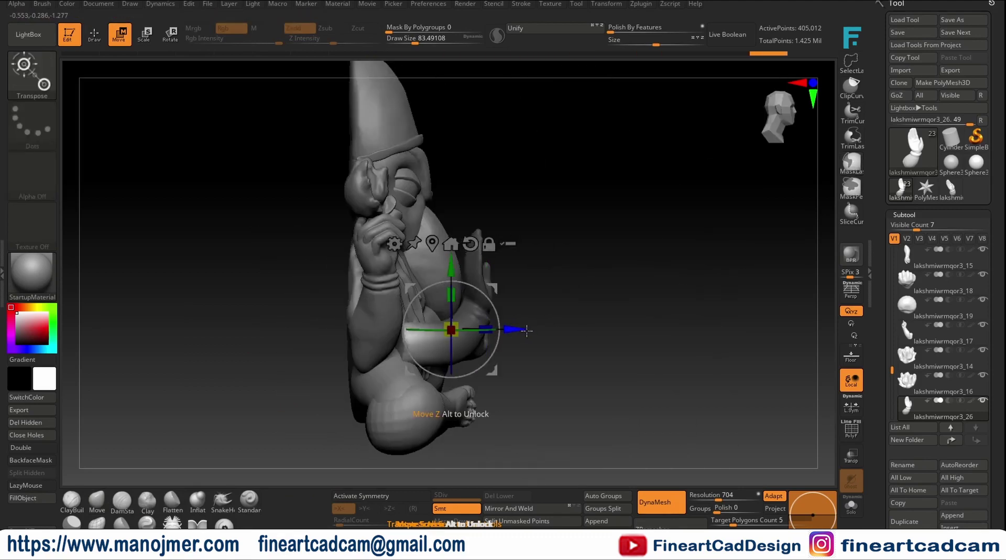
{"action": "left_click_drag", "start_coordinate": [472, 371], "coordinate": [377, 371]}
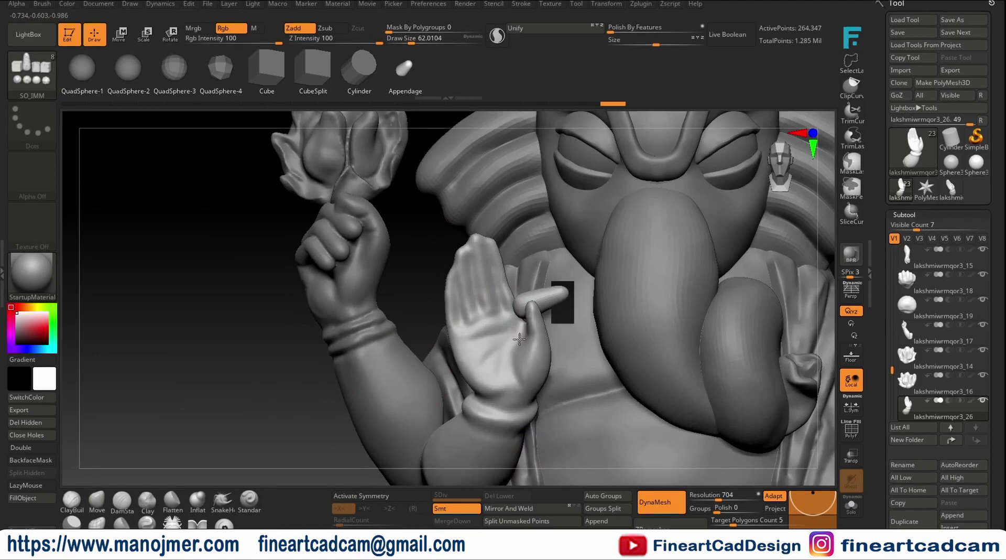
Step: Insert an Appendage IMM shape onto the hand as a bent finger
{"action": "left_click", "coordinate": [404, 68]}
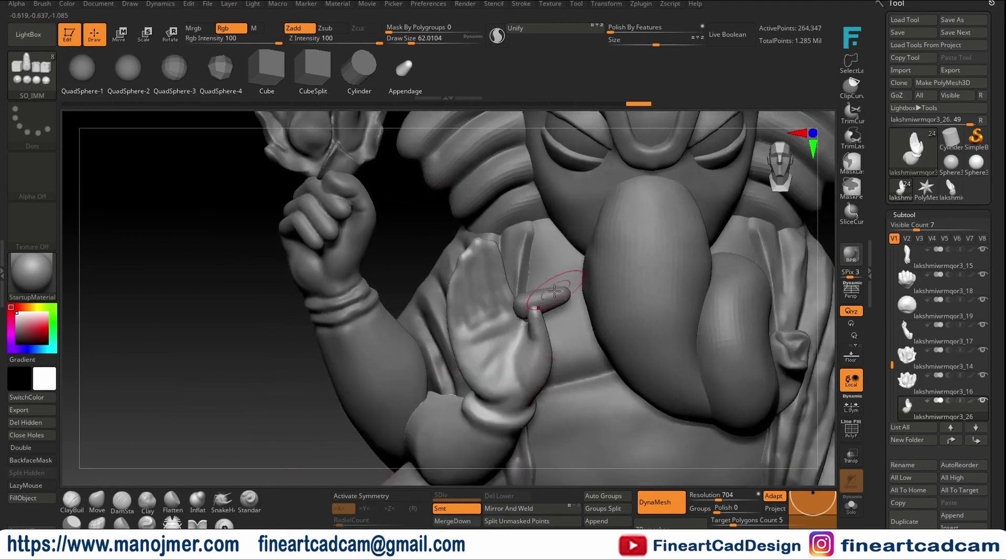
{"action": "mouse_move", "coordinate": [681, 236]}
{"action": "left_mouse_down"}
{"action": "mouse_move", "coordinate": [542, 326]}
{"action": "mouse_move", "coordinate": [575, 267]}
{"action": "left_mouse_up"}
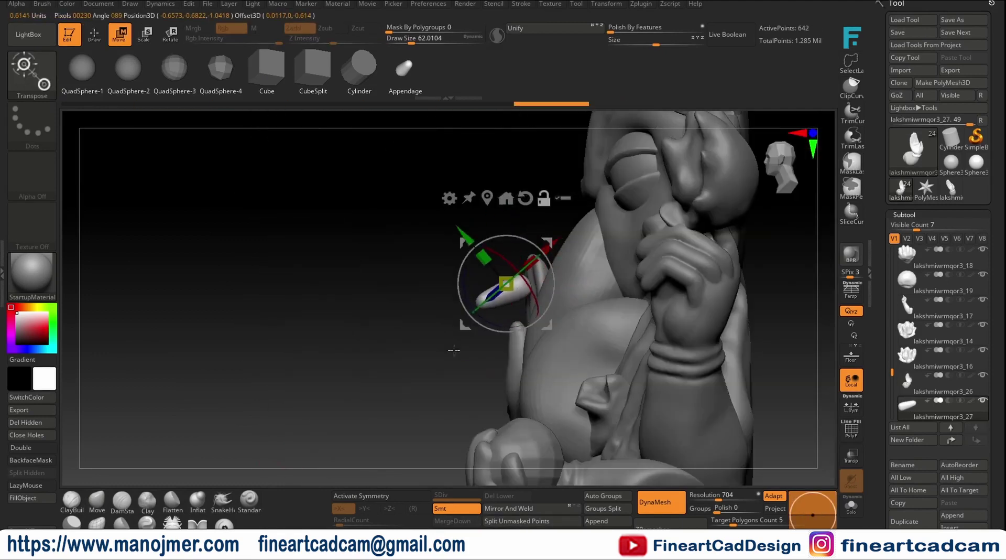
{"action": "left_click_drag", "start_coordinate": [454, 350], "coordinate": [529, 280]}
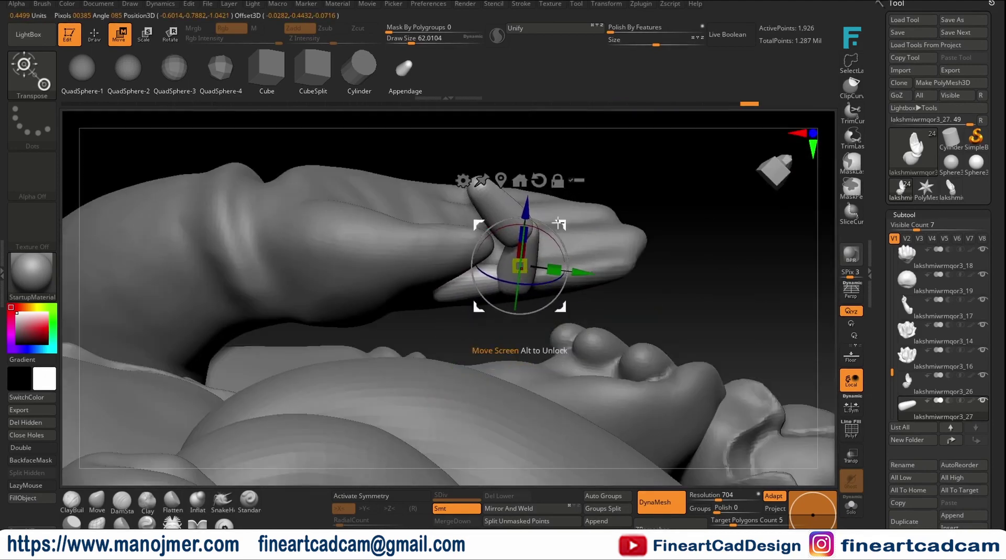
{"action": "key", "text": "b"}
{"action": "key", "text": "f"}
{"action": "key", "text": "l"}
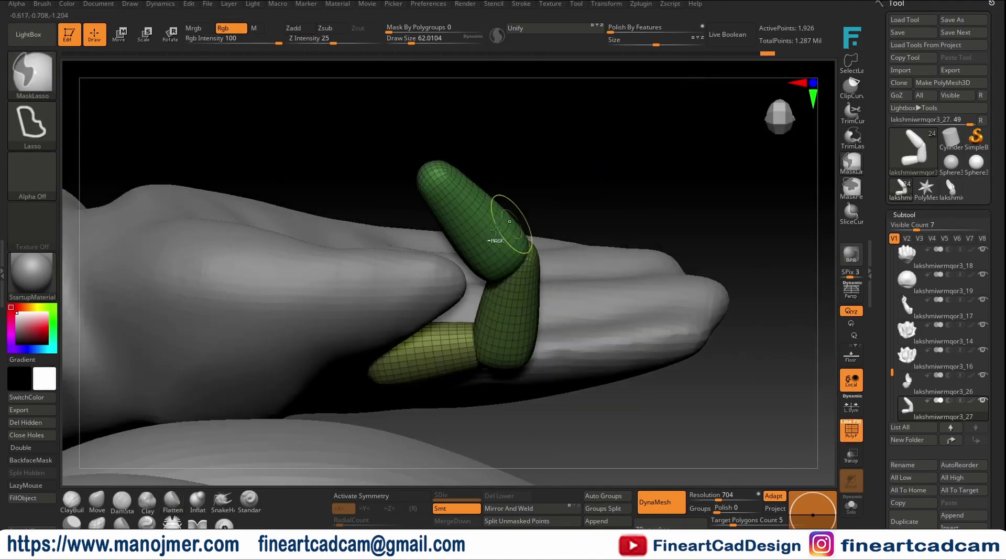
Step: Isolate the upper finger segment and move it into place on the belly hand
{"action": "left_click", "coordinate": [496, 229], "text": "ctrl+shift"}
{"action": "key", "text": "w"}
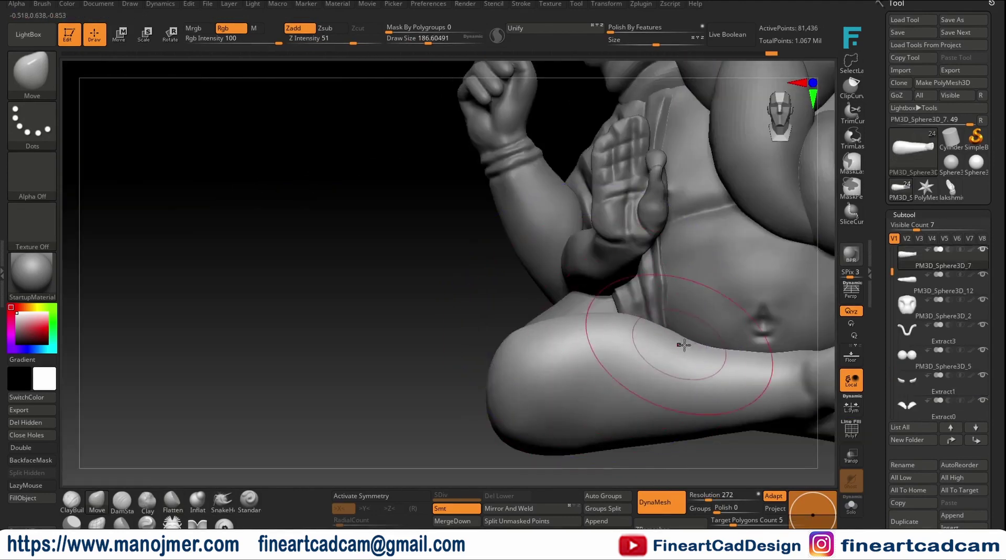
{"action": "mouse_move", "coordinate": [685, 345]}
{"action": "left_mouse_down"}
{"action": "mouse_move", "coordinate": [634, 413]}
{"action": "mouse_move", "coordinate": [632, 332]}
{"action": "mouse_move", "coordinate": [544, 297]}
{"action": "left_mouse_up"}
{"action": "left_click_drag", "start_coordinate": [560, 350], "coordinate": [540, 416], "text": "alt"}
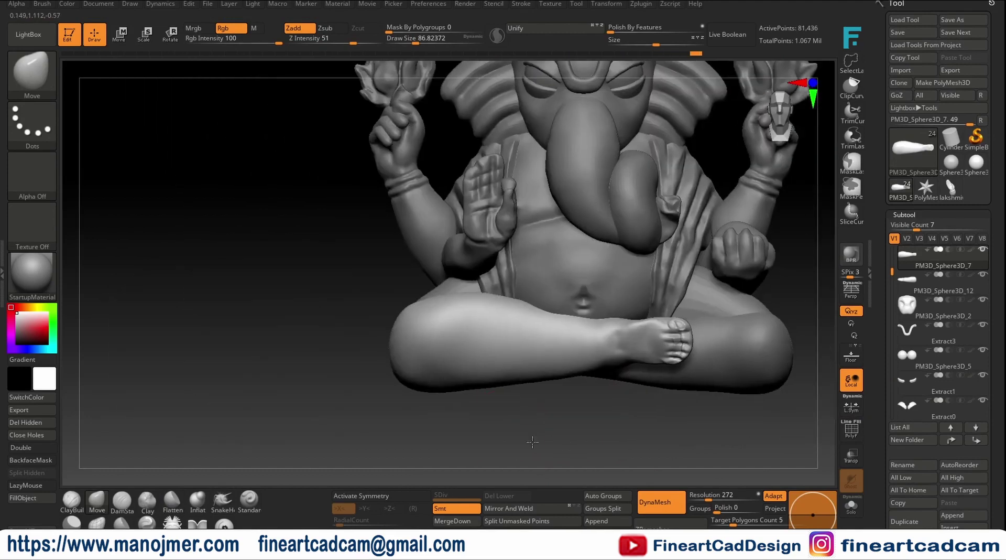
Step: Select the sphere in the lower hand and carve modak pleats with DamStandard
{"action": "left_click", "coordinate": [657, 315], "text": "alt"}
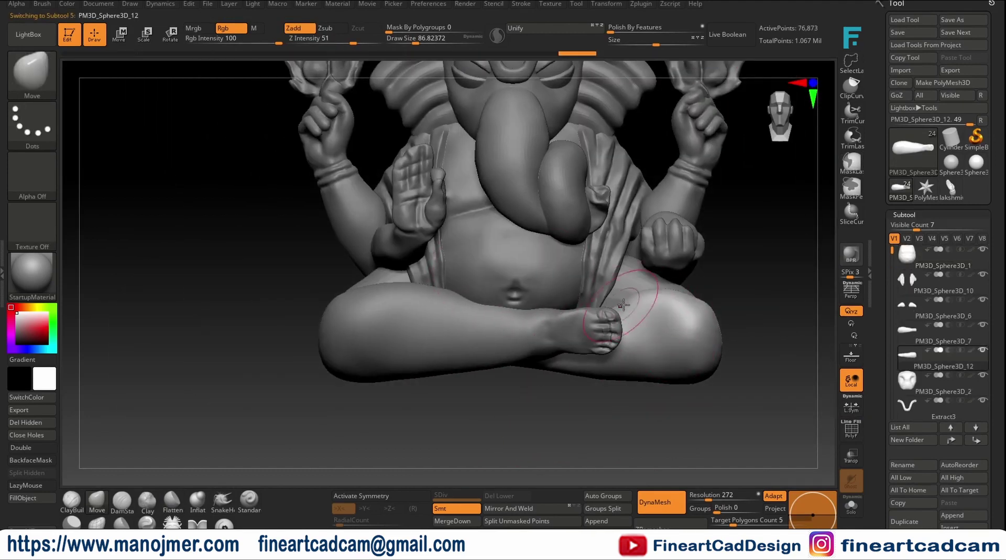
{"action": "left_click_drag", "start_coordinate": [659, 368], "coordinate": [551, 361]}
{"action": "key", "text": "w"}
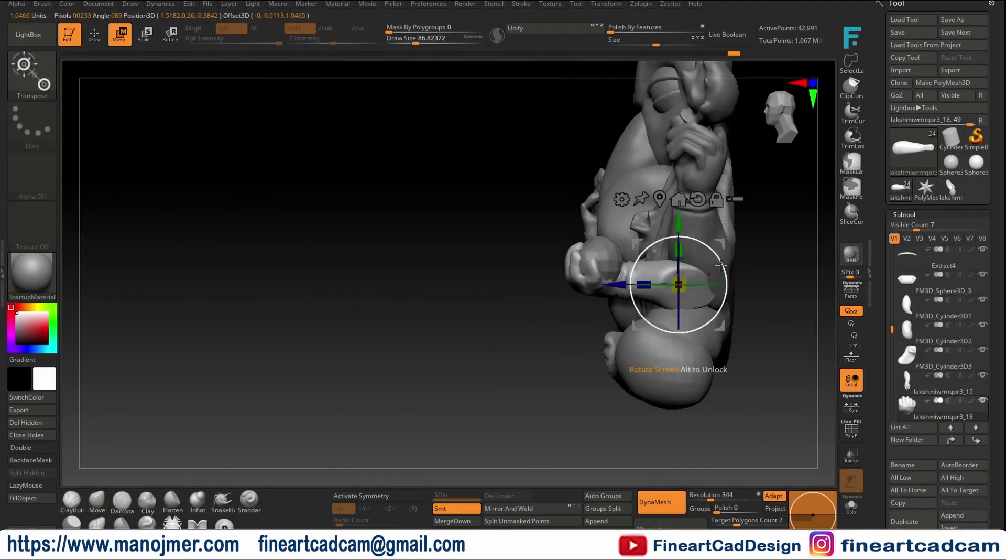
{"action": "left_click", "coordinate": [637, 247]}
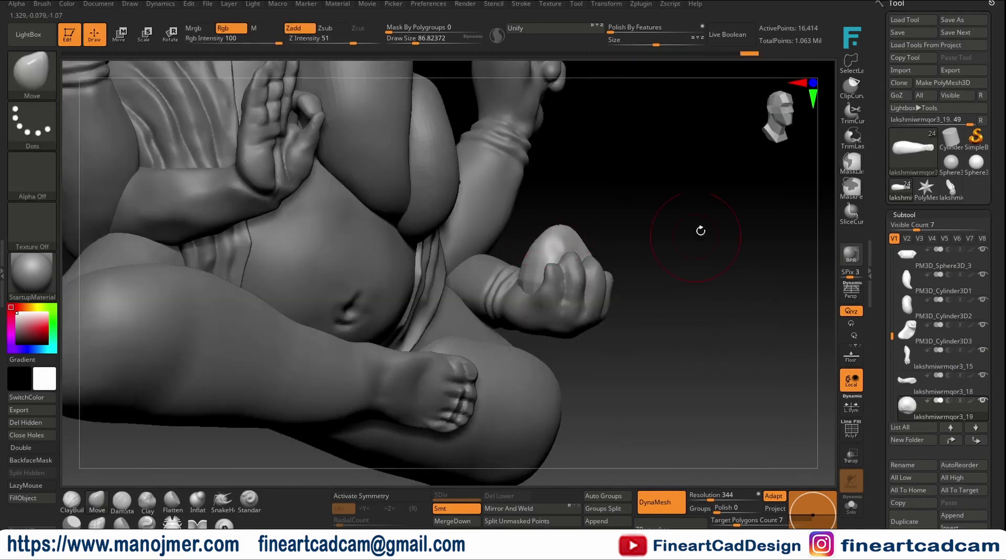
{"action": "mouse_move", "coordinate": [701, 230]}
{"action": "left_mouse_down"}
{"action": "mouse_move", "coordinate": [528, 281]}
{"action": "mouse_move", "coordinate": [440, 398]}
{"action": "left_mouse_up"}
{"action": "left_click", "coordinate": [122, 501]}
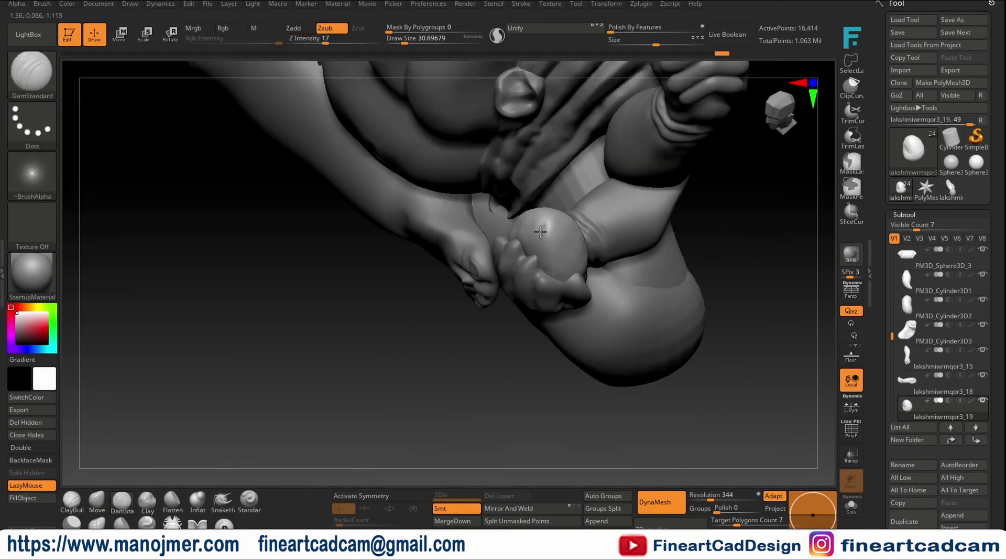
{"action": "left_click_drag", "start_coordinate": [314, 367], "coordinate": [557, 232]}
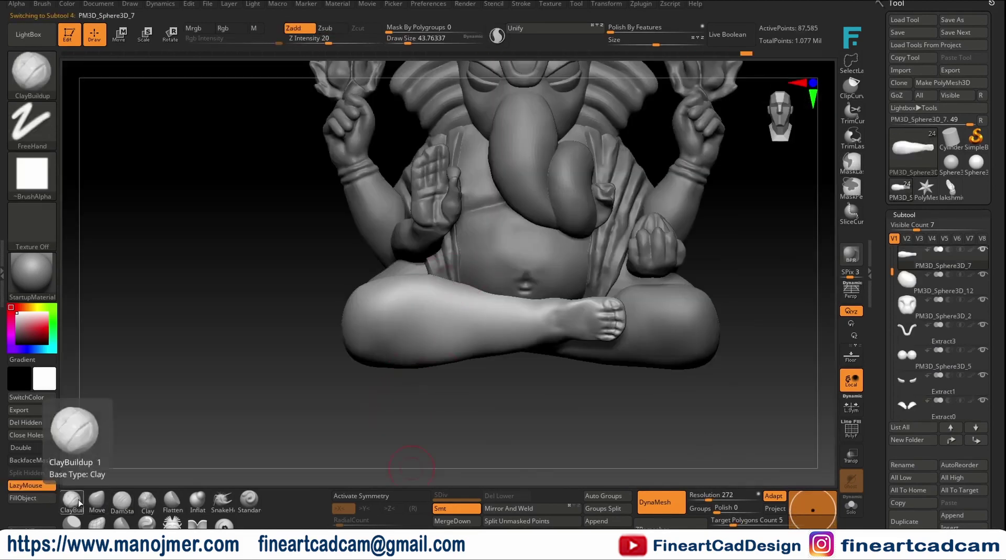
Step: Scale up the drapery piece over the crossed leg
{"action": "key", "text": "bracketleft"}
{"action": "key", "text": "bracketleft"}
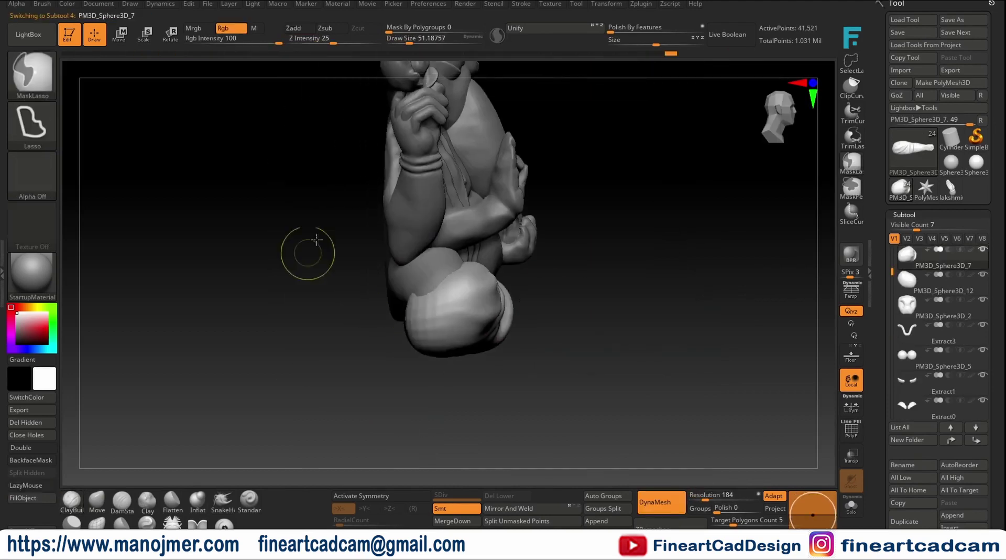
{"action": "key", "text": "w"}
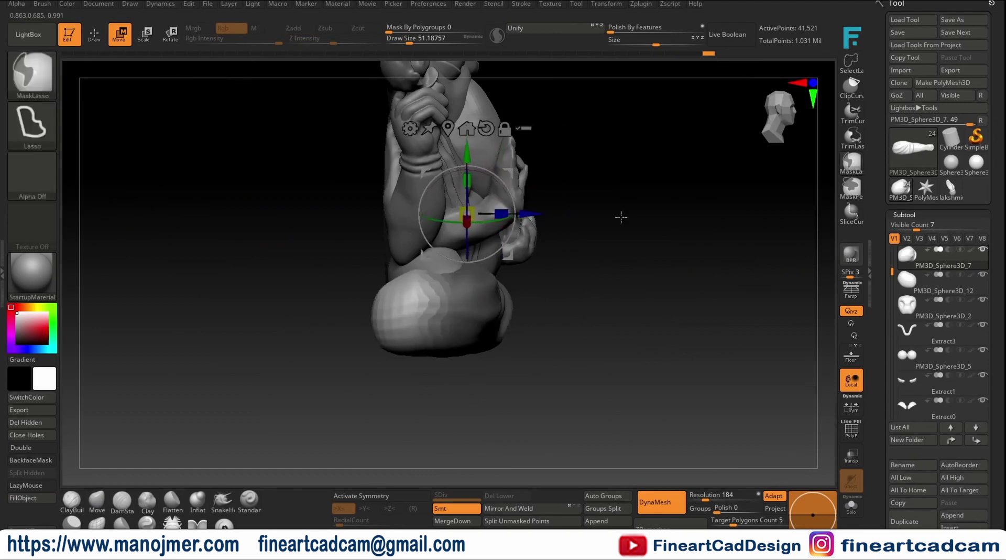
{"action": "left_click_drag", "start_coordinate": [621, 216], "coordinate": [583, 328]}
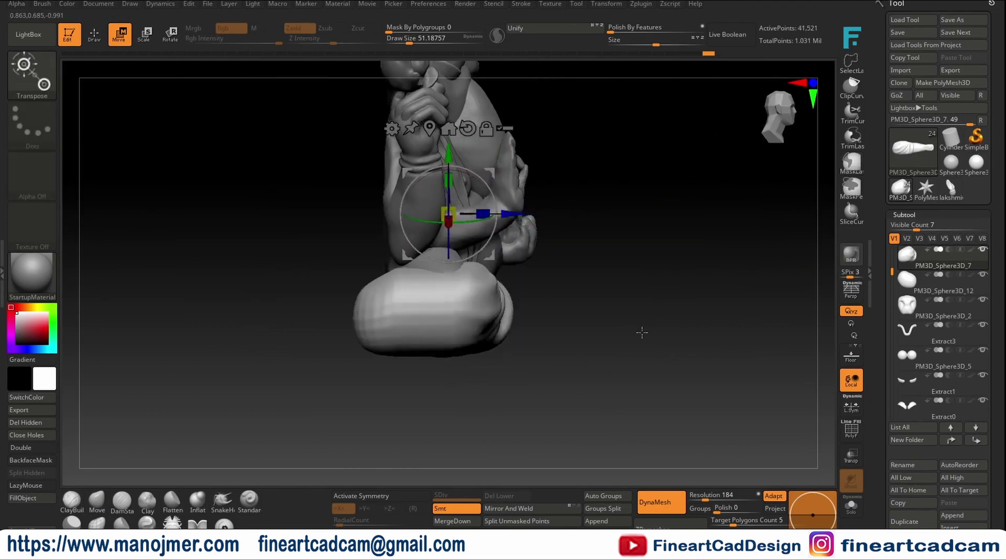
{"action": "left_click", "coordinate": [391, 293], "text": "alt"}
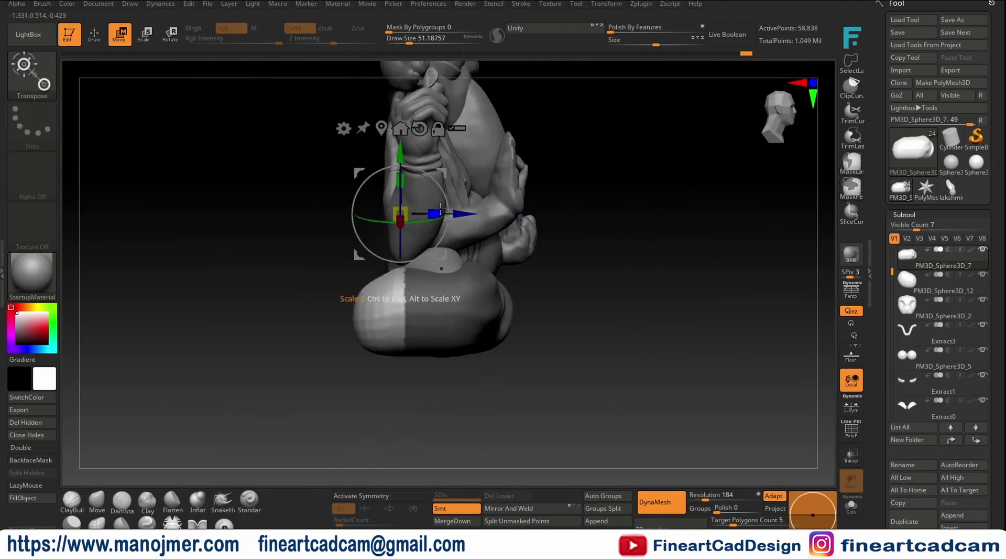
{"action": "left_click_drag", "start_coordinate": [603, 315], "coordinate": [524, 325]}
{"action": "key", "text": "q"}
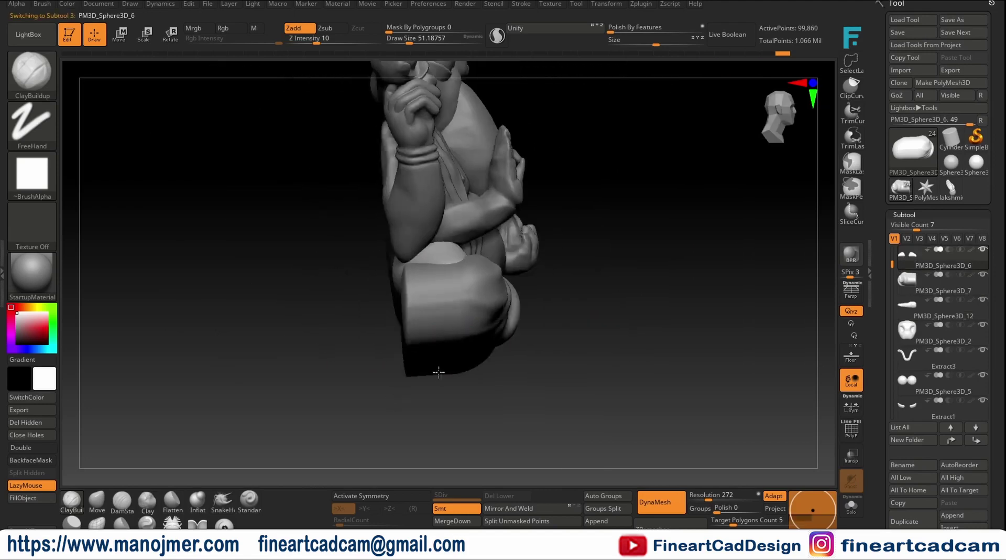
Step: Sculpt folds into the drapery around the belly and crossed leg, using lasso masking
{"action": "left_click_drag", "start_coordinate": [600, 102], "coordinate": [396, 448], "text": "ctrl"}
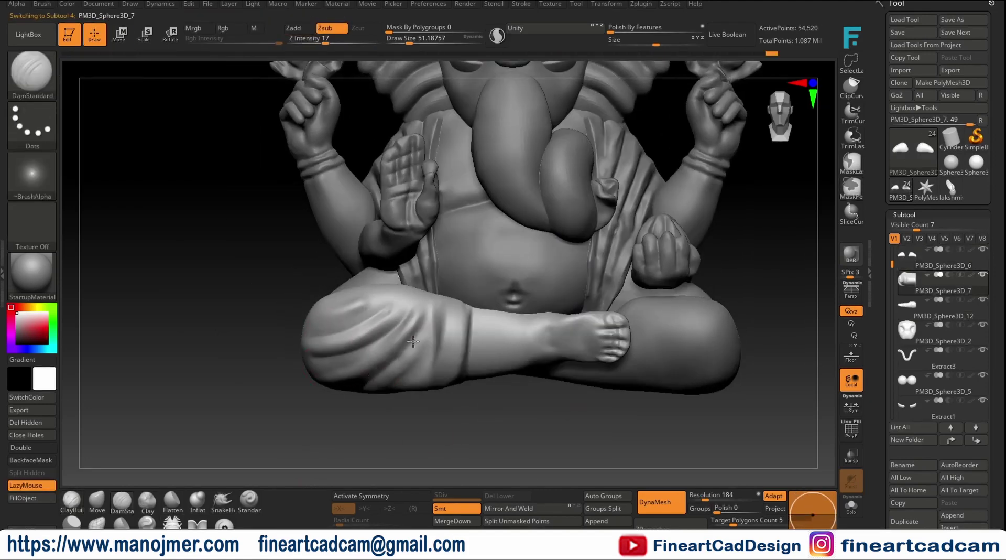
{"action": "mouse_move", "coordinate": [430, 430]}
{"action": "left_mouse_down"}
{"action": "mouse_move", "coordinate": [381, 346]}
{"action": "mouse_move", "coordinate": [493, 422]}
{"action": "left_mouse_up"}
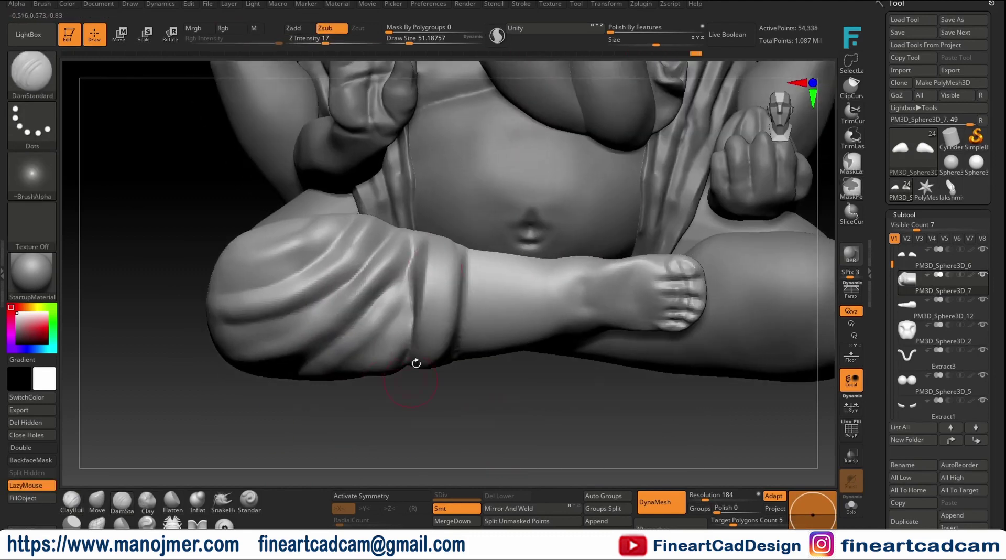
{"action": "left_click_drag", "start_coordinate": [416, 363], "coordinate": [435, 388]}
{"action": "left_click_drag", "start_coordinate": [488, 412], "coordinate": [443, 314]}
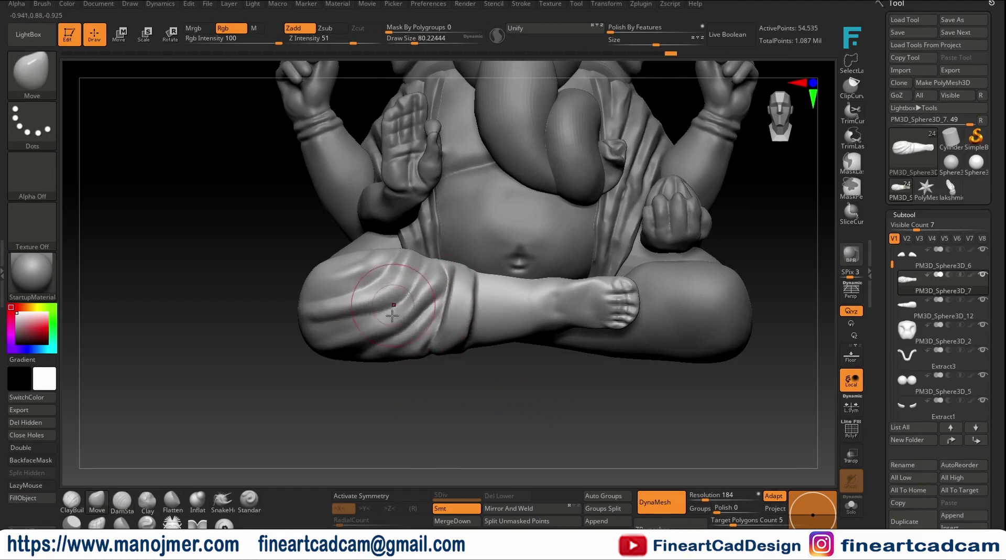
{"action": "left_click_drag", "start_coordinate": [392, 315], "coordinate": [456, 358]}
{"action": "mouse_move", "coordinate": [519, 432]}
{"action": "left_mouse_down"}
{"action": "mouse_move", "coordinate": [528, 195]}
{"action": "mouse_move", "coordinate": [494, 333]}
{"action": "mouse_move", "coordinate": [708, 256]}
{"action": "left_mouse_up"}
{"action": "key", "text": "ctrl"}
{"action": "key", "text": "q"}
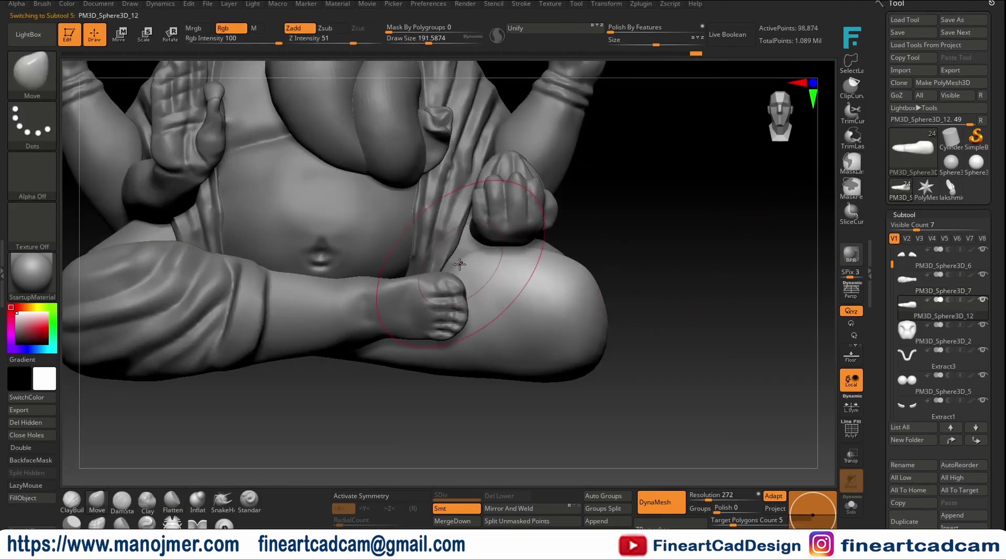
Step: Solo the finger piece to inspect it, then restore the full model and select another piece
{"action": "left_click", "coordinate": [516, 337], "text": "alt"}
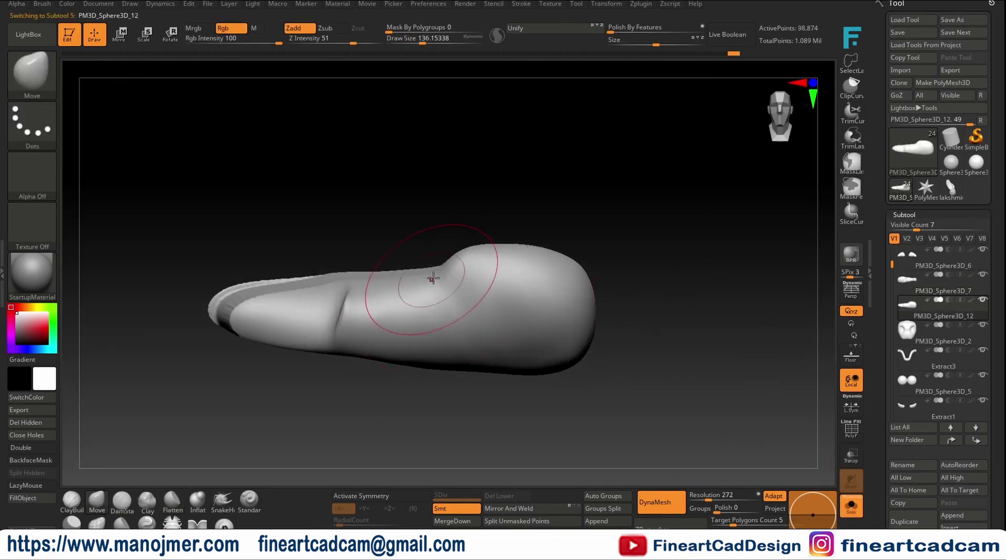
{"action": "left_click_drag", "start_coordinate": [686, 266], "coordinate": [629, 348]}
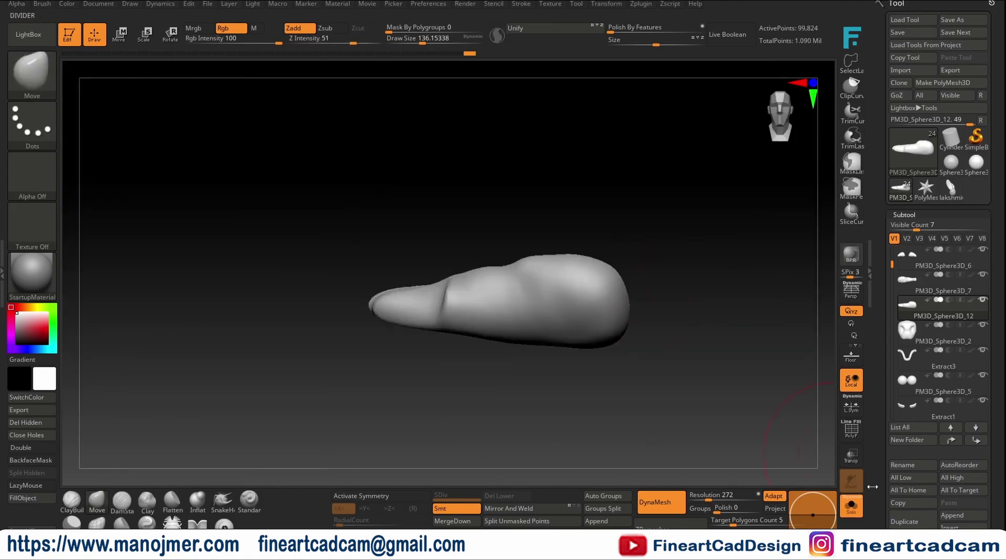
{"action": "left_click", "coordinate": [851, 505]}
{"action": "left_click", "coordinate": [496, 320], "text": "alt"}
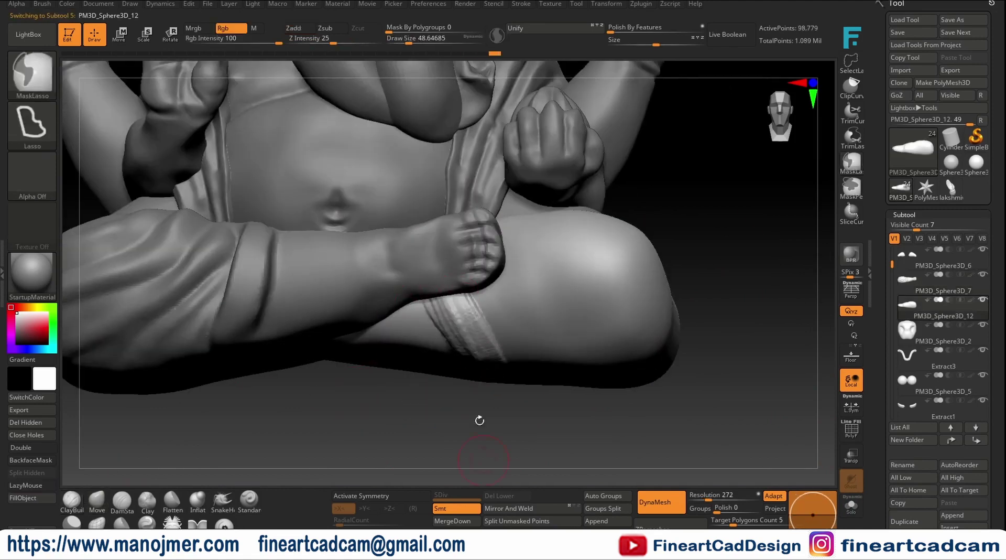
Step: Carve and shape cloth folds in the leg drapery near the foot with DamStandard and Move
{"action": "left_click_drag", "start_coordinate": [479, 420], "coordinate": [378, 413]}
{"action": "left_click_drag", "start_coordinate": [710, 173], "coordinate": [664, 439]}
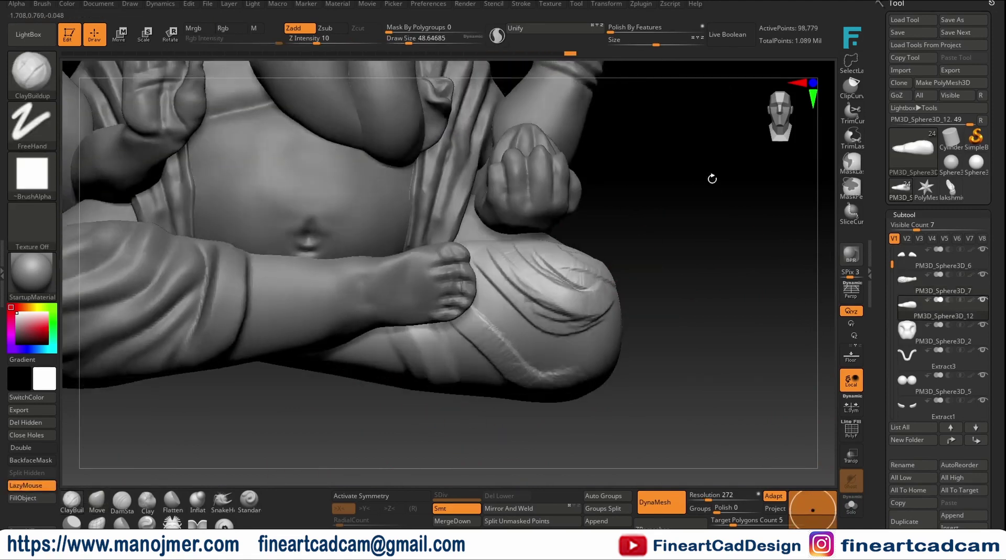
{"action": "key", "text": "b"}
{"action": "key", "text": "d"}
{"action": "key", "text": "s"}
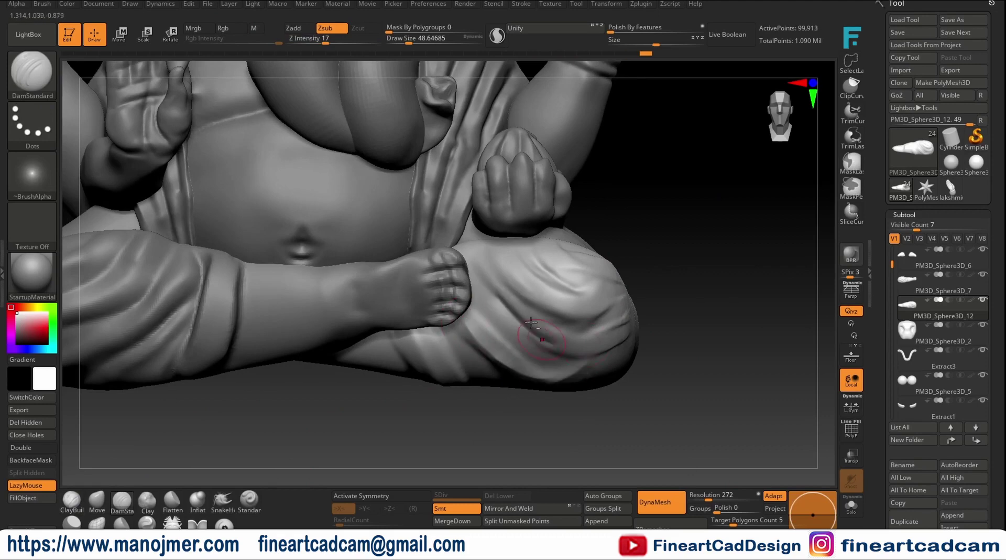
{"action": "mouse_move", "coordinate": [531, 322]}
{"action": "left_mouse_down"}
{"action": "mouse_move", "coordinate": [549, 233]}
{"action": "mouse_move", "coordinate": [528, 312]}
{"action": "left_mouse_up"}
{"action": "key", "text": "b"}
{"action": "key", "text": "m"}
{"action": "key", "text": "v"}
{"action": "key", "text": "b"}
{"action": "key", "text": "d"}
{"action": "key", "text": "s"}
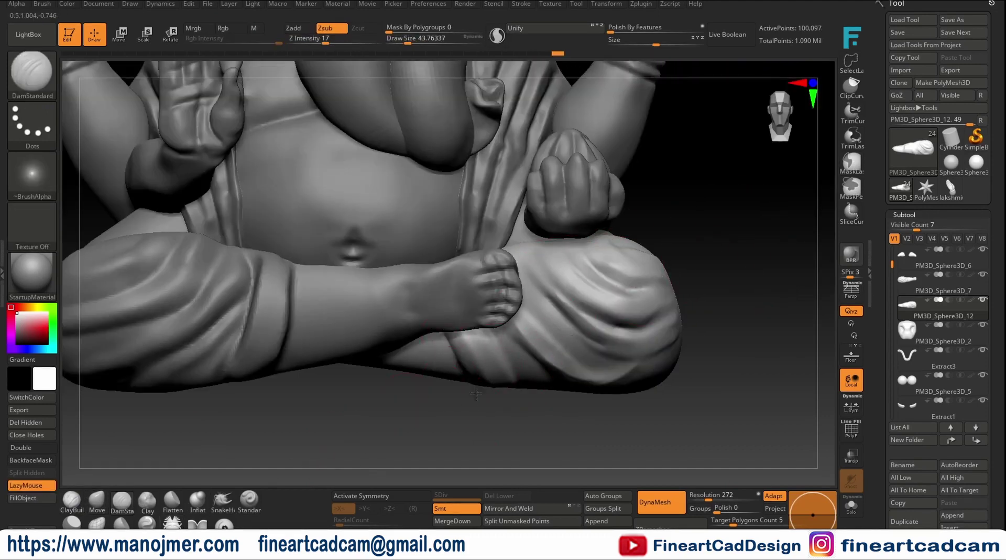
{"action": "mouse_move", "coordinate": [502, 342]}
{"action": "left_mouse_down"}
{"action": "mouse_move", "coordinate": [608, 257]}
{"action": "mouse_move", "coordinate": [526, 295]}
{"action": "left_mouse_up"}
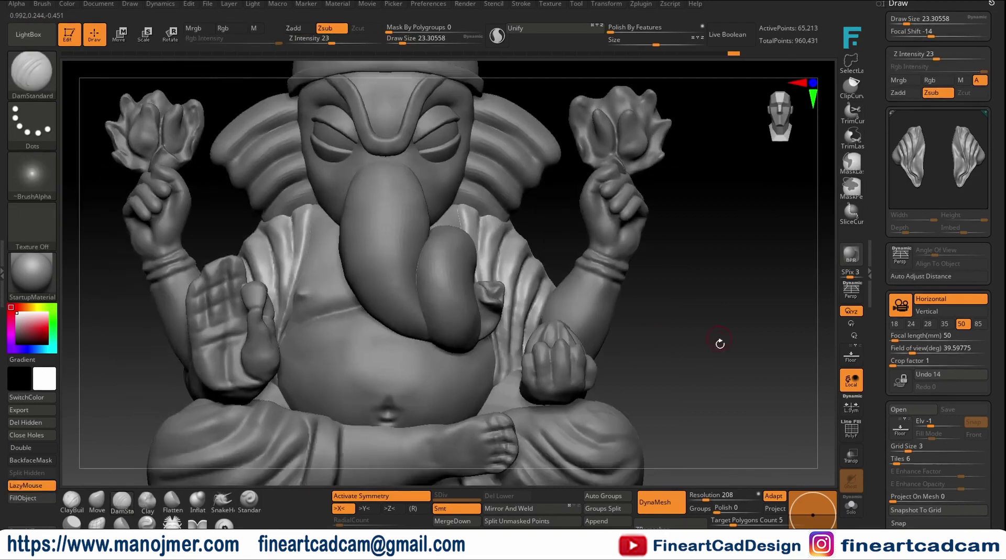
Step: Remesh, then reshape the raised hand's thumb and curled finger edge with Move
{"action": "left_click_drag", "start_coordinate": [722, 524], "coordinate": [728, 525]}
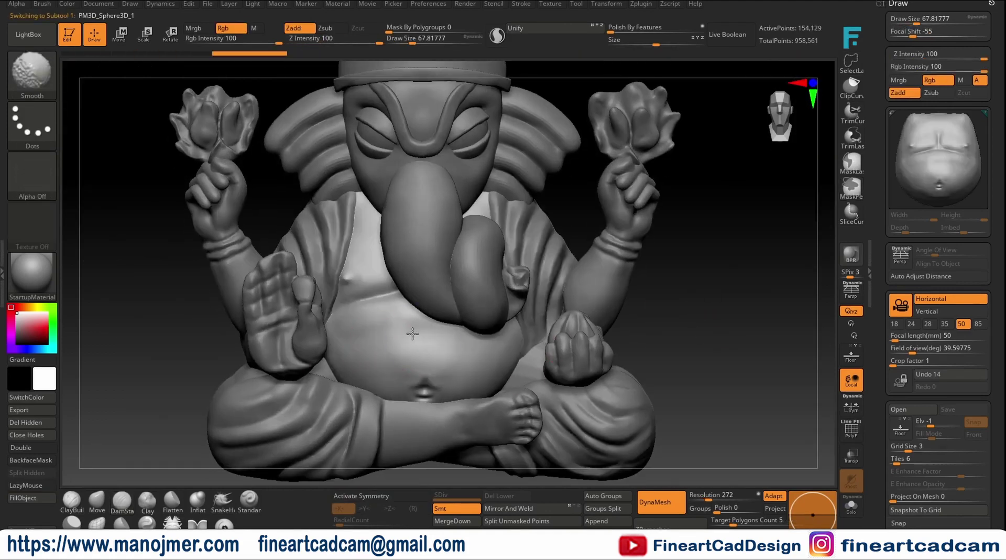
{"action": "left_click", "coordinate": [258, 321], "text": "alt"}
{"action": "key", "text": "f"}
{"action": "left_click", "coordinate": [97, 501]}
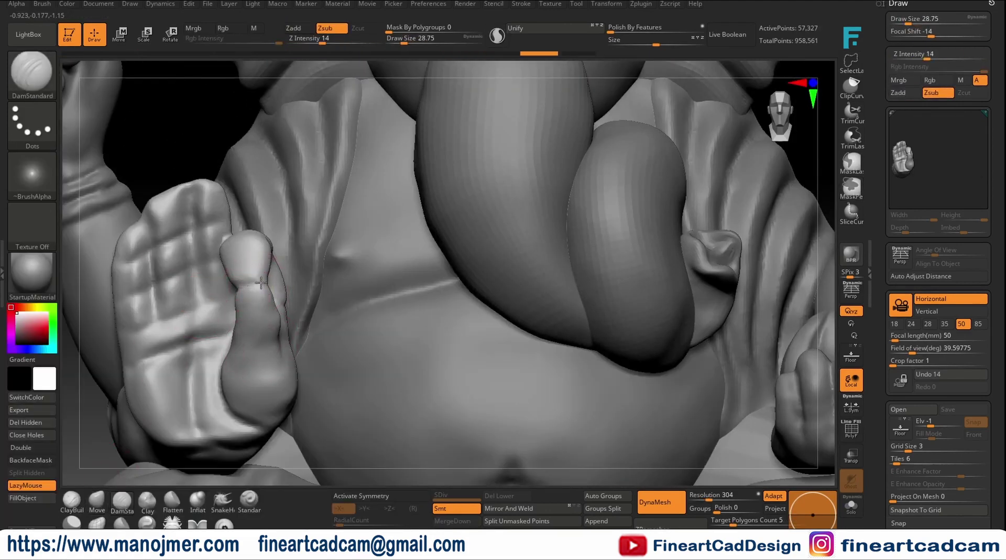
{"action": "left_click_drag", "start_coordinate": [198, 474], "coordinate": [290, 300]}
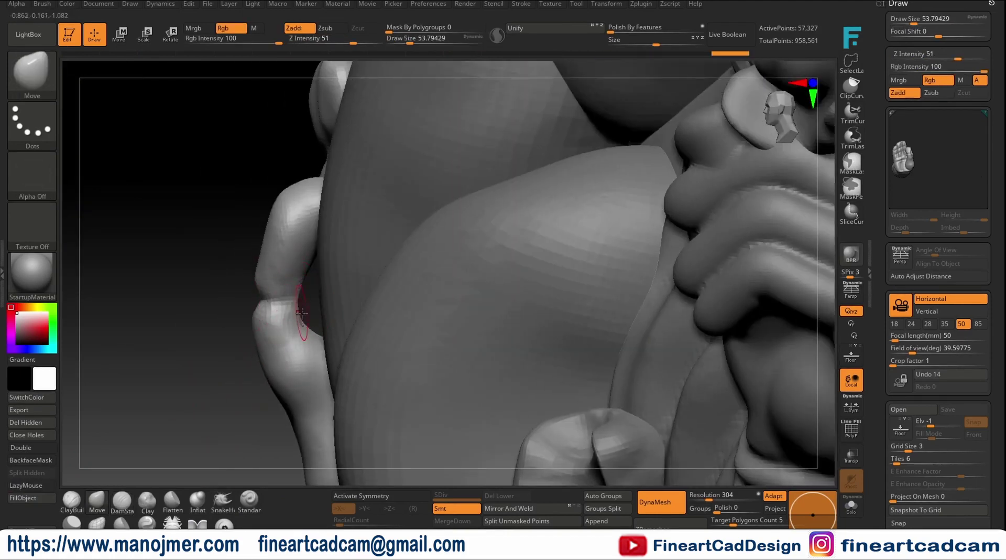
{"action": "left_click_drag", "start_coordinate": [311, 337], "coordinate": [300, 277]}
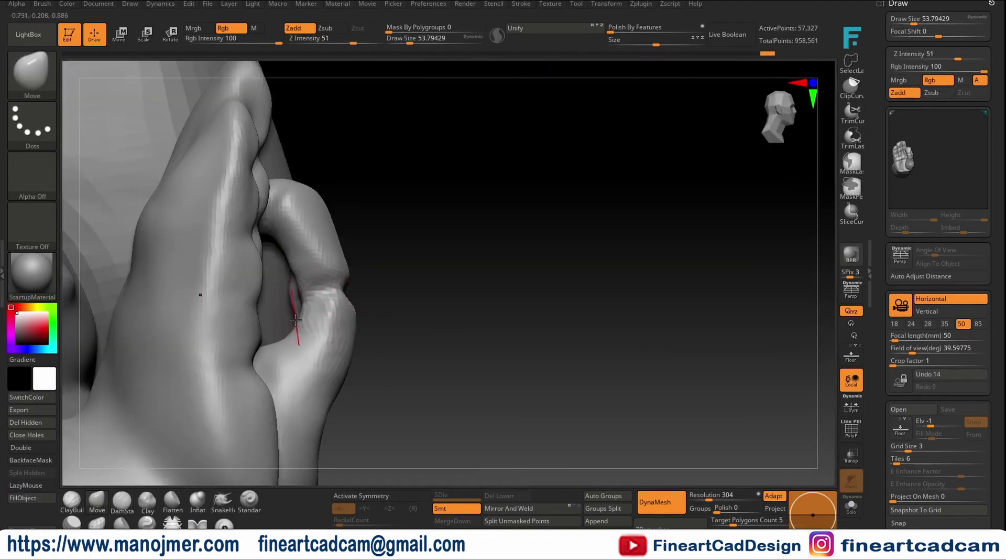
{"action": "mouse_move", "coordinate": [296, 319]}
{"action": "left_mouse_down"}
{"action": "mouse_move", "coordinate": [687, 292]}
{"action": "mouse_move", "coordinate": [152, 450]}
{"action": "left_mouse_up"}
Step: Carve palm creases and build a grooved wristband with ClayBuildup and SO_Detail
{"action": "left_click", "coordinate": [122, 501]}
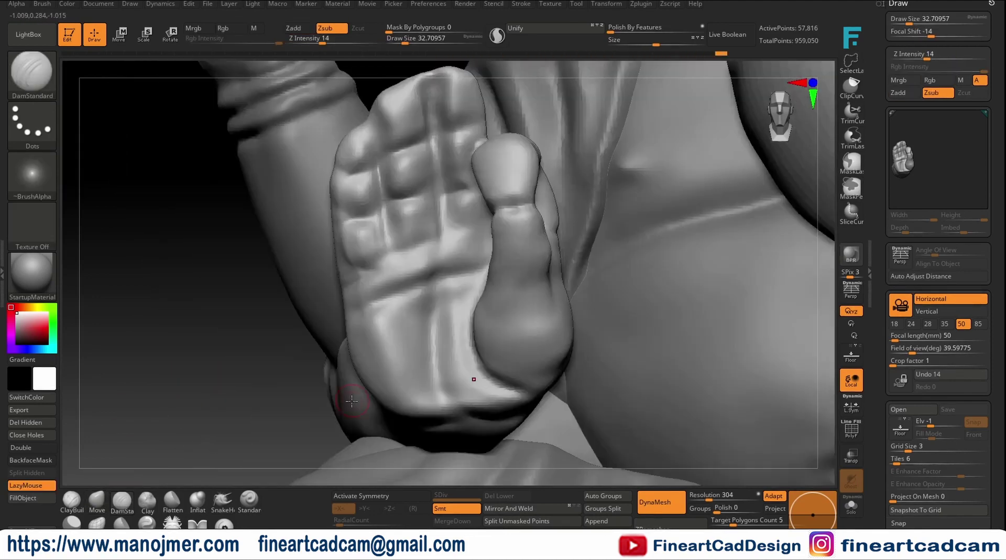
{"action": "left_click_drag", "start_coordinate": [292, 324], "coordinate": [173, 393]}
{"action": "left_click", "coordinate": [148, 501]}
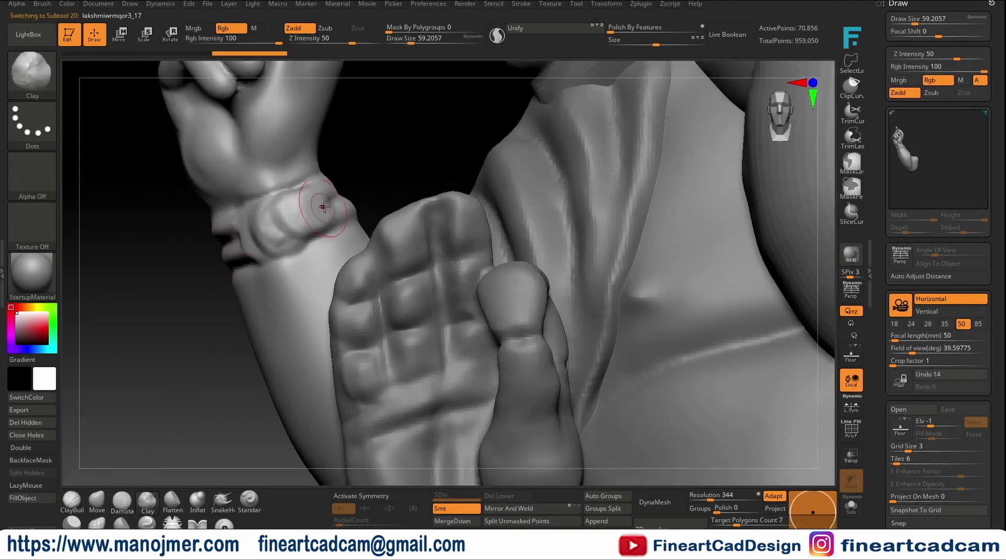
{"action": "key", "text": "b"}
{"action": "key", "text": "c"}
{"action": "key", "text": "b"}
{"action": "mouse_move", "coordinate": [309, 213]}
{"action": "left_mouse_down"}
{"action": "mouse_move", "coordinate": [423, 264]}
{"action": "mouse_move", "coordinate": [197, 232]}
{"action": "left_mouse_up"}
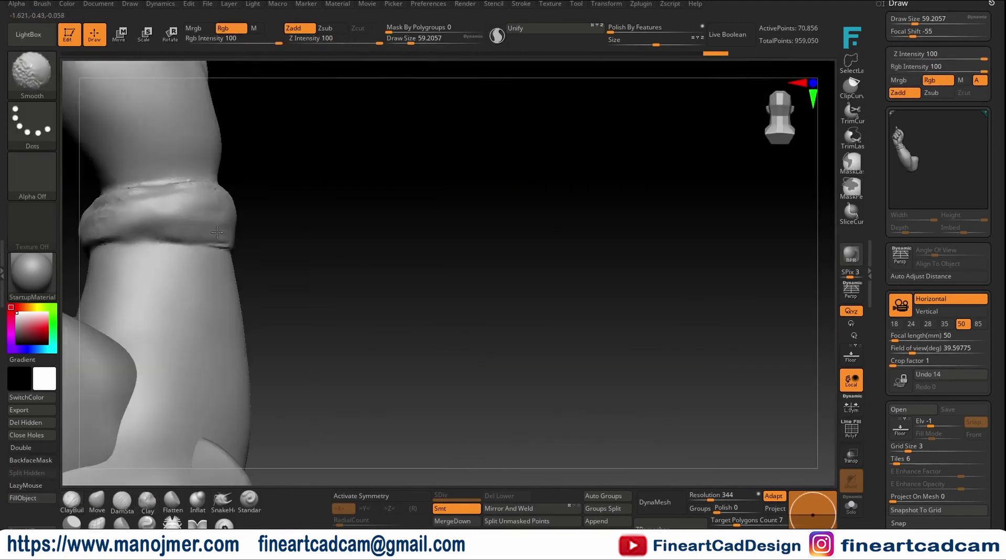
{"action": "key", "text": "s"}
{"action": "key", "text": "b"}
{"action": "key", "text": "s"}
{"action": "key", "text": "o"}
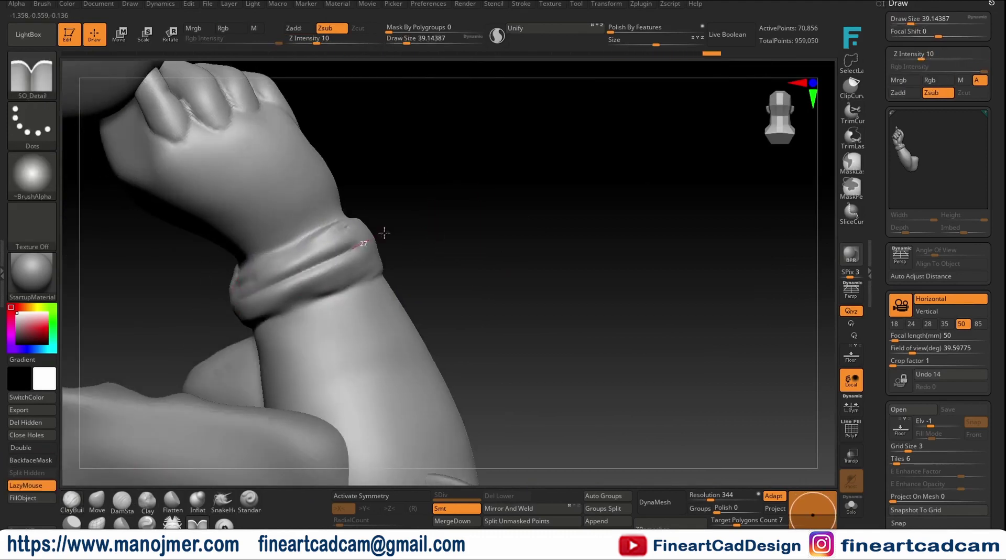
{"action": "mouse_move", "coordinate": [384, 232]}
{"action": "left_mouse_down"}
{"action": "mouse_move", "coordinate": [654, 189]}
{"action": "mouse_move", "coordinate": [550, 282]}
{"action": "mouse_move", "coordinate": [501, 285]}
{"action": "left_mouse_up"}
{"action": "key", "text": "b"}
{"action": "key", "text": "i"}
{"action": "key", "text": "p"}
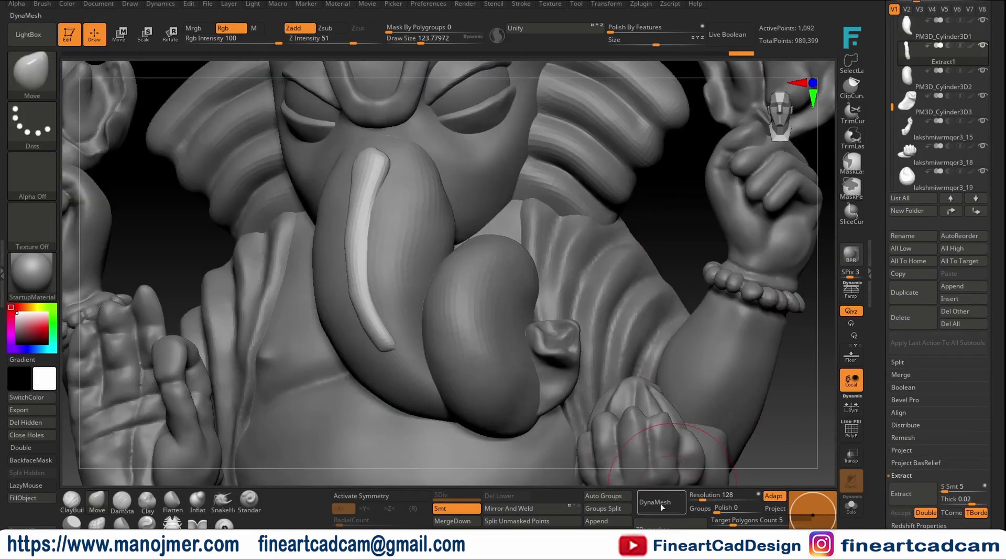
Step: DynaMesh Extract1, then select the PM3D_Cylinder3D1 tube running along the trunk
{"action": "left_click", "coordinate": [653, 511]}
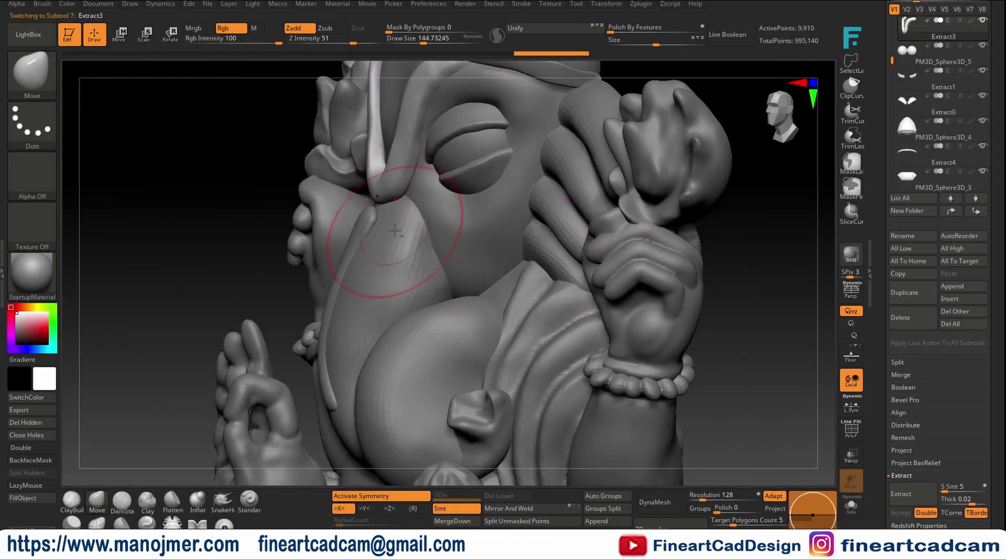
{"action": "left_click", "coordinate": [388, 184], "text": "alt"}
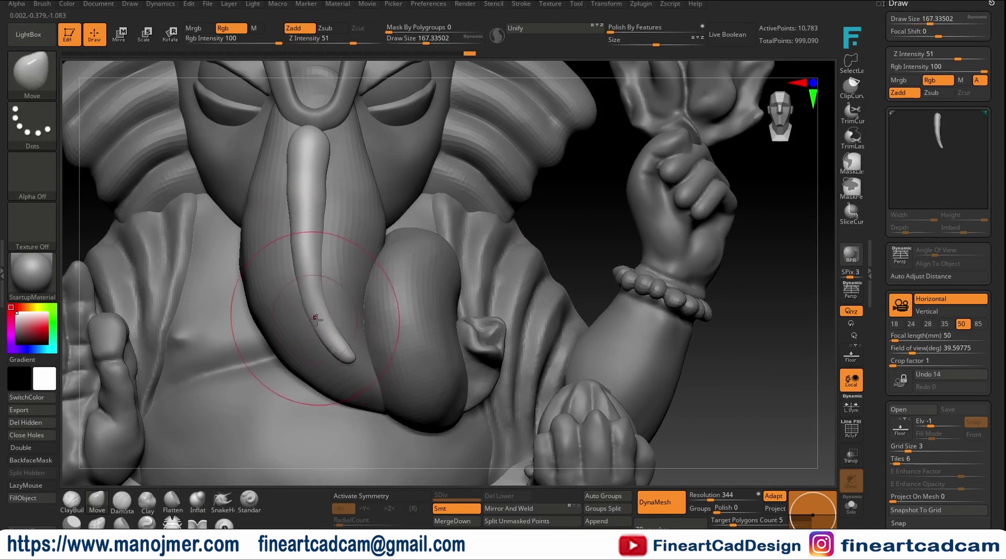
{"action": "mouse_move", "coordinate": [316, 318]}
{"action": "left_mouse_down"}
{"action": "mouse_move", "coordinate": [573, 197]}
{"action": "mouse_move", "coordinate": [430, 268]}
{"action": "mouse_move", "coordinate": [451, 439]}
{"action": "left_mouse_up"}
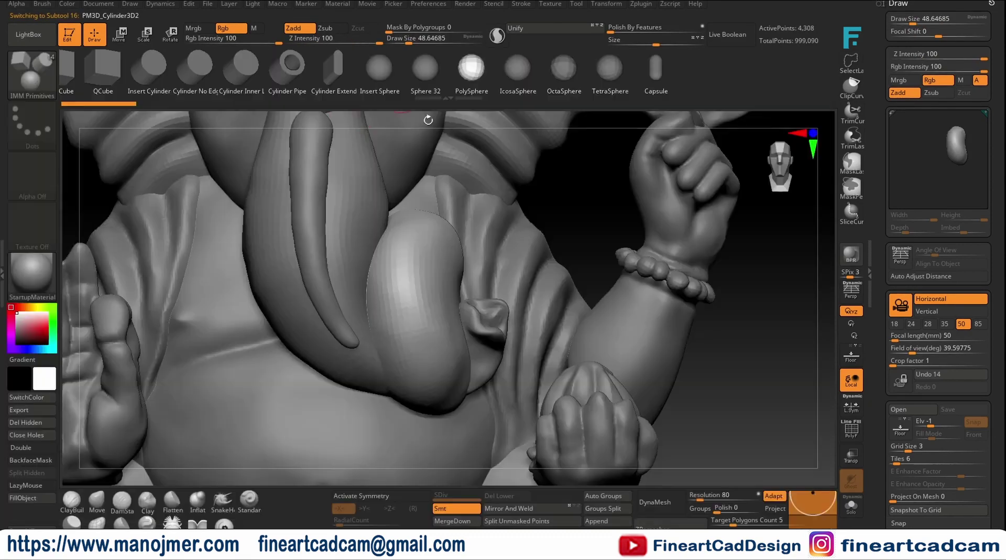
Step: Draw a bead chain along the trunk's edge and select it for Move-brush adjustment
{"action": "left_click", "coordinate": [521, 4]}
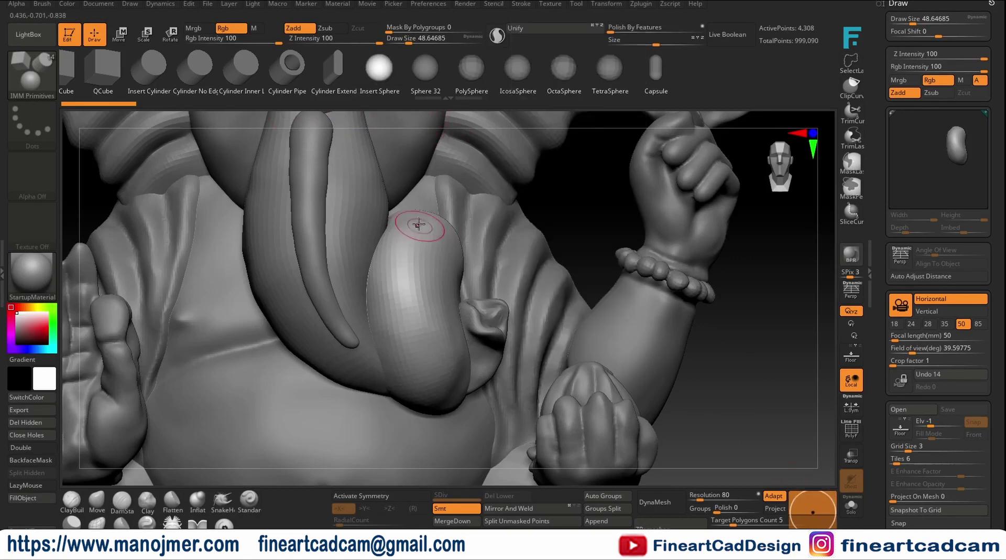
{"action": "mouse_move", "coordinate": [415, 225]}
{"action": "left_mouse_down"}
{"action": "mouse_move", "coordinate": [415, 401]}
{"action": "mouse_move", "coordinate": [476, 260]}
{"action": "left_mouse_up"}
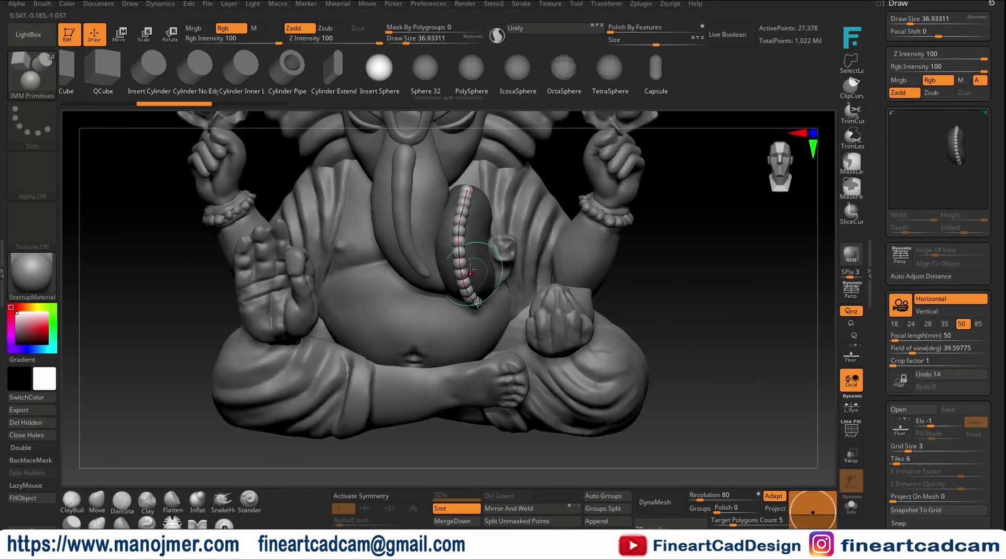
{"action": "mouse_move", "coordinate": [687, 272]}
{"action": "left_mouse_down", "text": "alt"}
{"action": "mouse_move", "coordinate": [696, 285]}
{"action": "mouse_move", "coordinate": [638, 292]}
{"action": "mouse_move", "coordinate": [689, 248]}
{"action": "mouse_move", "coordinate": [589, 233]}
{"action": "mouse_move", "coordinate": [732, 209]}
{"action": "left_mouse_up", "text": "alt"}
{"action": "left_click", "coordinate": [552, 251], "text": "alt"}
{"action": "key", "text": "b"}
{"action": "key", "text": "m"}
{"action": "key", "text": "v"}
{"action": "left_click_drag", "start_coordinate": [551, 252], "coordinate": [551, 222], "text": "alt"}
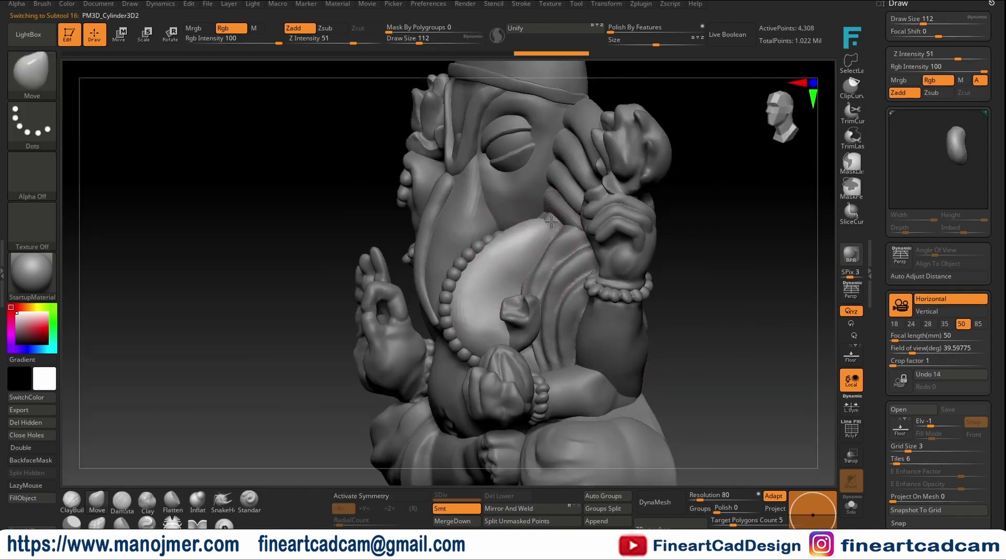
{"action": "left_click", "coordinate": [527, 251], "text": "alt"}
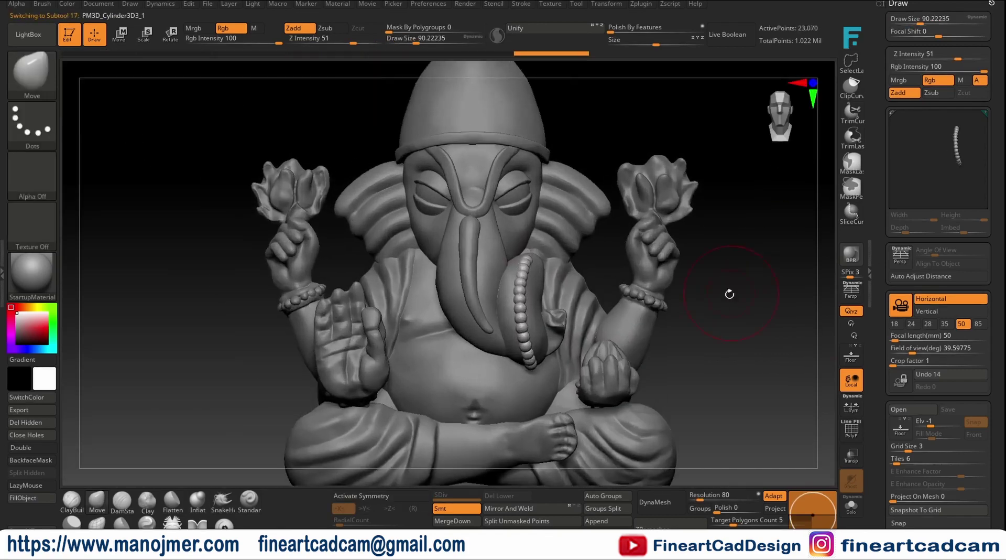
{"action": "left_click_drag", "start_coordinate": [800, 322], "coordinate": [728, 290]}
Step: Insert a bead garland running down the chest and across the belly
{"action": "key", "text": "b"}
{"action": "key", "text": "i"}
{"action": "key", "text": "p"}
{"action": "left_click", "coordinate": [437, 245], "text": "alt"}
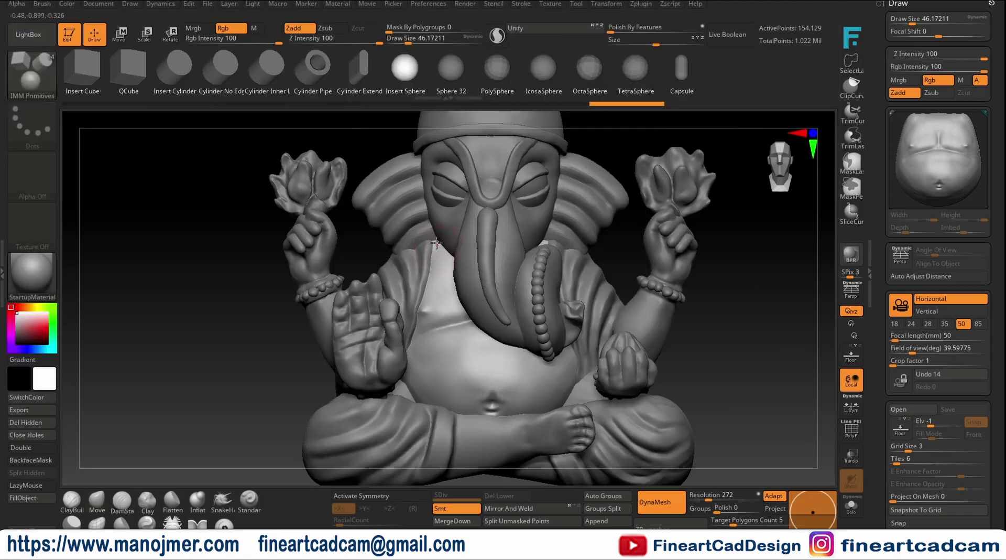
{"action": "left_click_drag", "start_coordinate": [482, 375], "coordinate": [482, 375]}
{"action": "left_click_drag", "start_coordinate": [730, 273], "coordinate": [786, 450]}
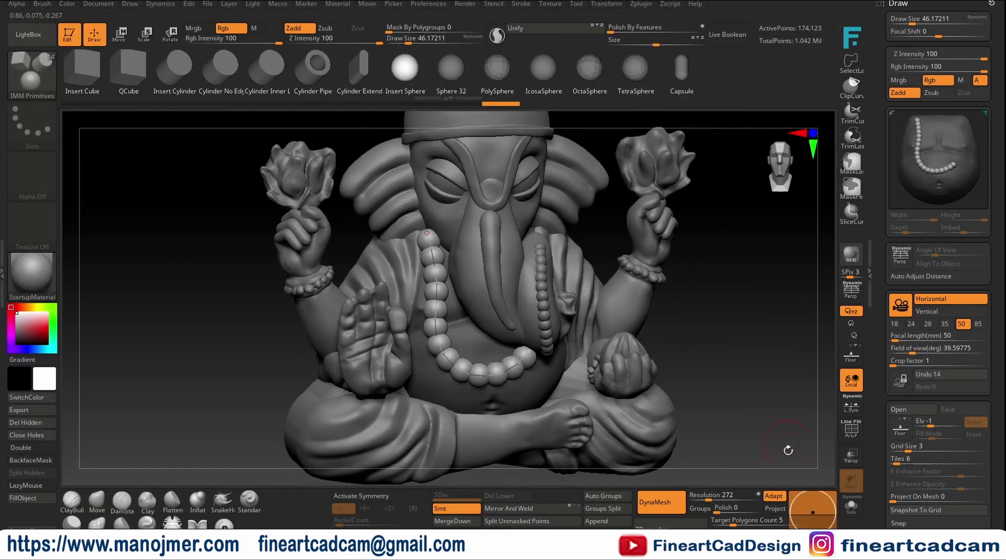
{"action": "left_click", "coordinate": [521, 3]}
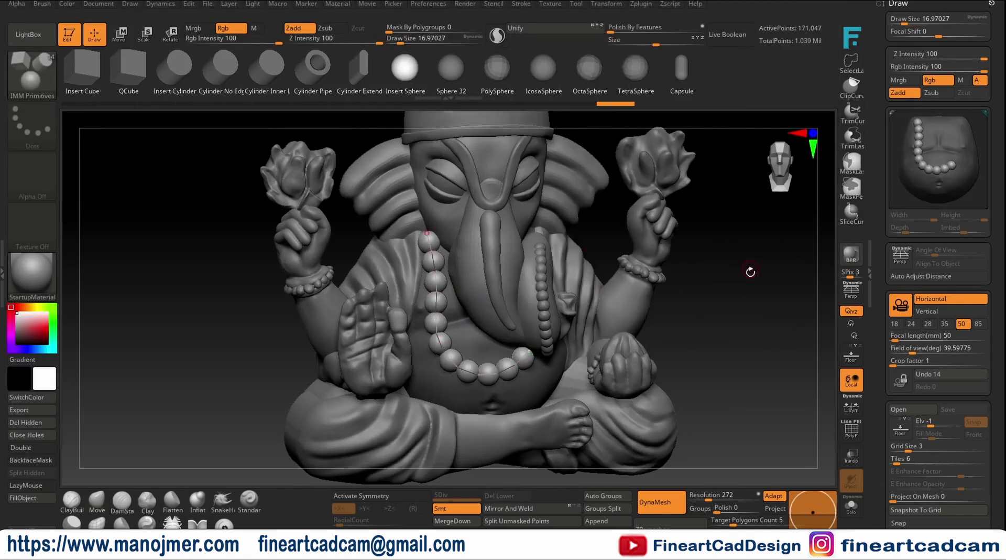
{"action": "left_click_drag", "start_coordinate": [748, 269], "coordinate": [532, 525]}
Step: Draw a second bead garland across the belly with the insert-primitive brush
{"action": "left_click", "coordinate": [532, 526]}
{"action": "left_click", "coordinate": [439, 323], "text": "alt"}
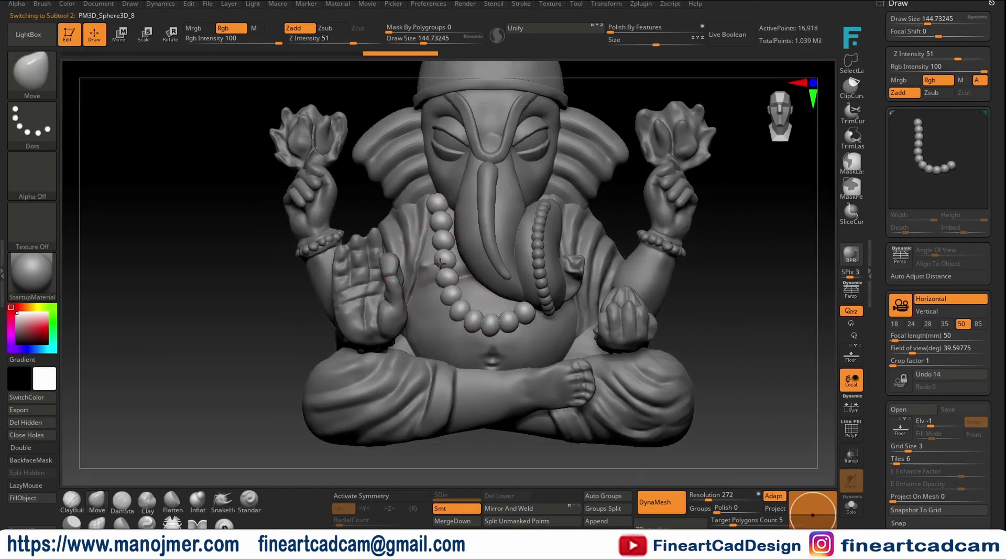
{"action": "left_click_drag", "start_coordinate": [448, 297], "coordinate": [251, 357], "text": "alt"}
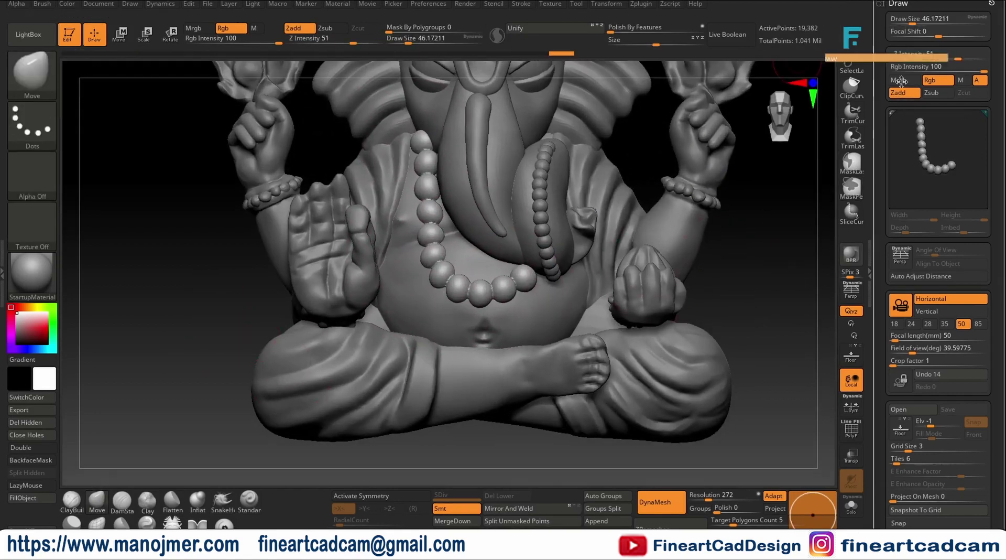
{"action": "left_click_drag", "start_coordinate": [399, 227], "coordinate": [387, 219], "text": "alt"}
{"action": "left_click", "coordinate": [224, 525]}
{"action": "left_click", "coordinate": [401, 265], "text": "alt"}
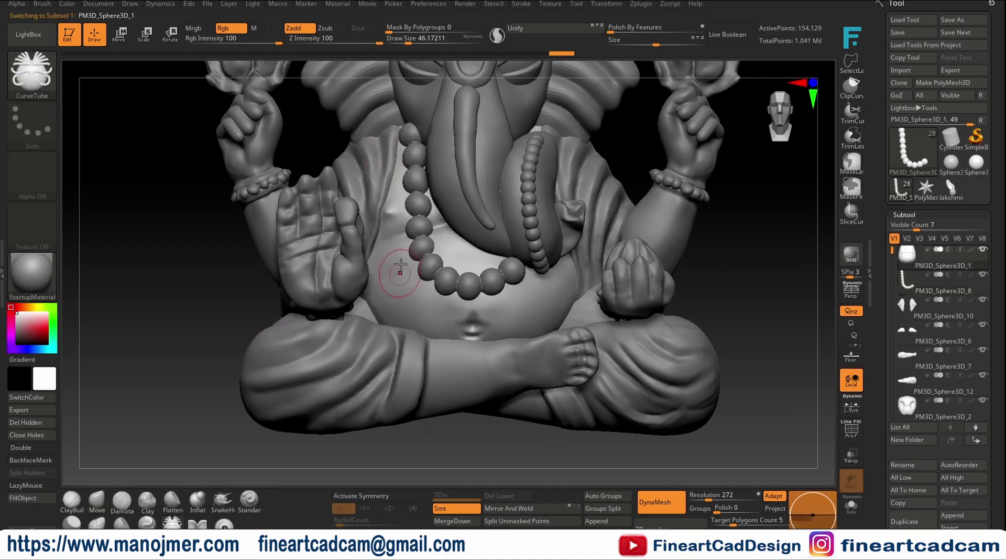
{"action": "key", "text": "b"}
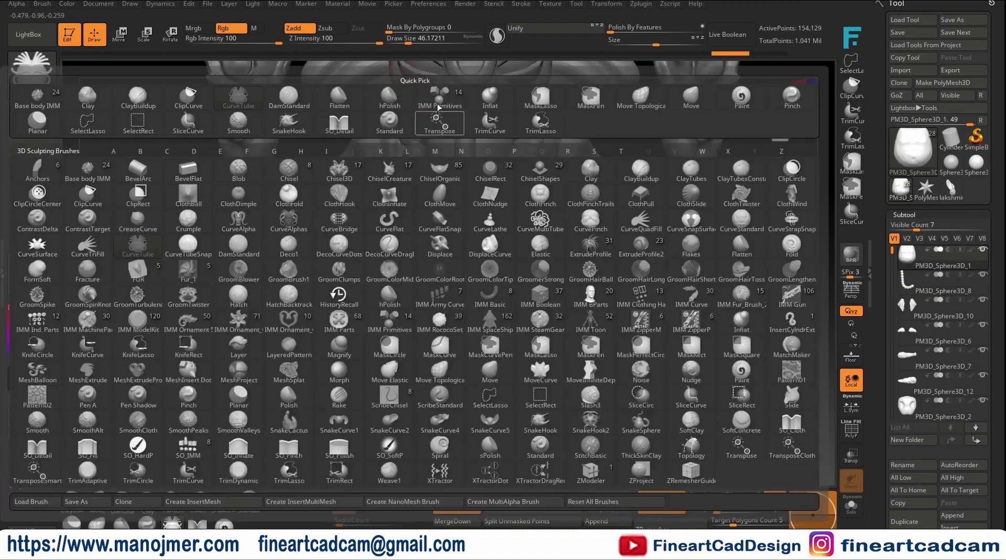
{"action": "left_click", "coordinate": [437, 103]}
{"action": "left_click", "coordinate": [521, 4]}
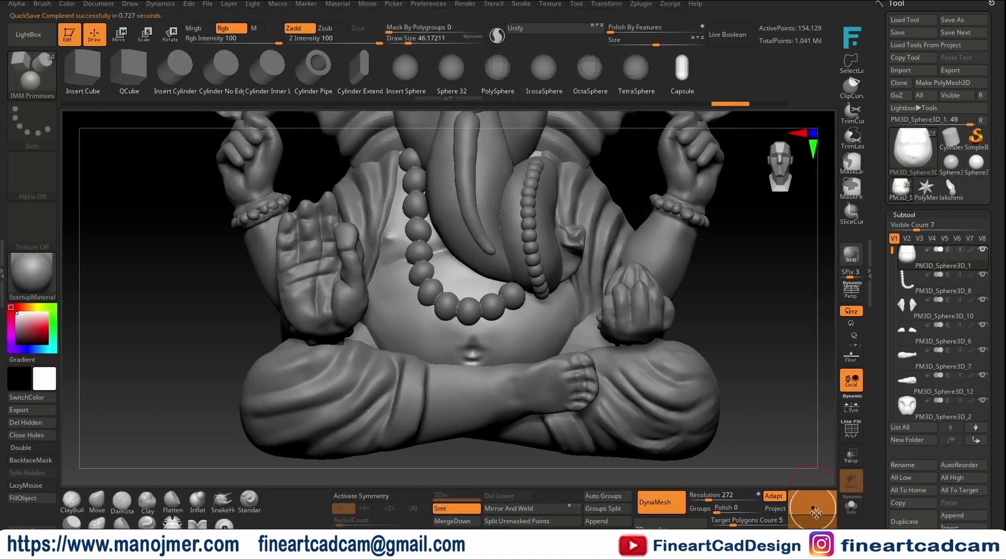
{"action": "left_click_drag", "start_coordinate": [417, 338], "coordinate": [534, 283]}
{"action": "mouse_move", "coordinate": [730, 270]}
{"action": "left_mouse_down"}
{"action": "mouse_move", "coordinate": [796, 232]}
{"action": "mouse_move", "coordinate": [734, 262]}
{"action": "left_mouse_up"}
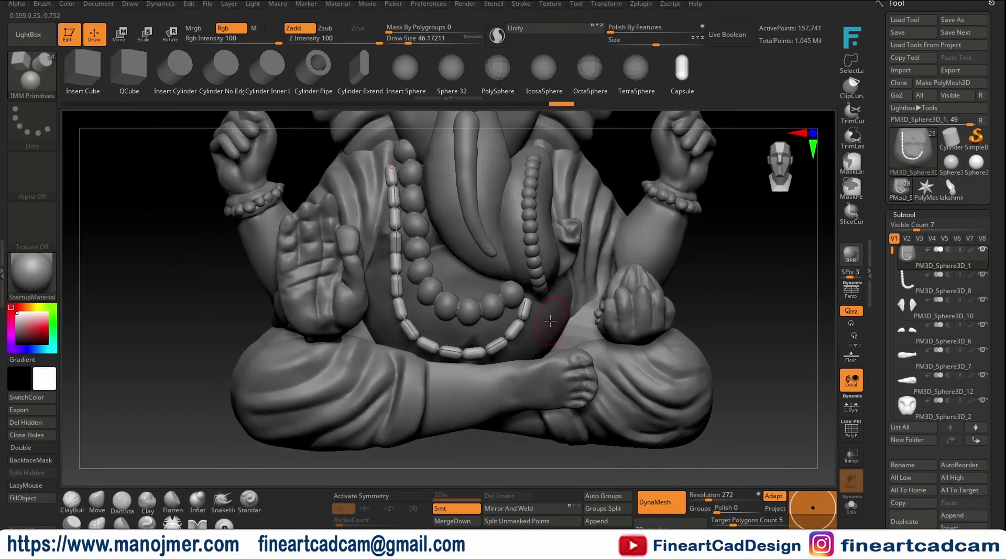
Step: Reposition the belly bead chain with Transpose onto the lap, then frame the whole figure
{"action": "left_click_drag", "start_coordinate": [729, 221], "coordinate": [706, 259]}
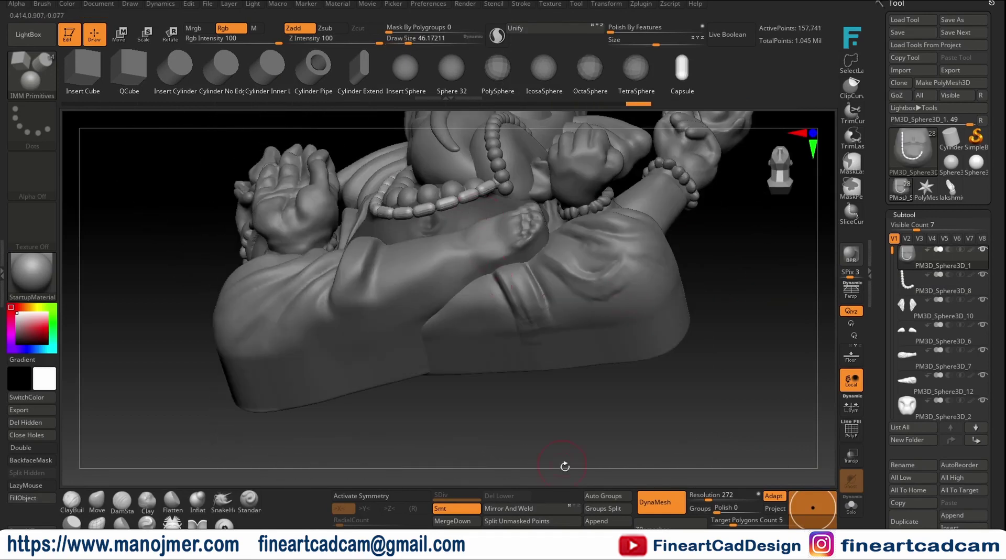
{"action": "left_click", "coordinate": [448, 202], "text": "alt"}
{"action": "key", "text": "b"}
{"action": "key", "text": "m"}
{"action": "key", "text": "v"}
{"action": "mouse_move", "coordinate": [682, 315]}
{"action": "left_mouse_down"}
{"action": "mouse_move", "coordinate": [734, 236]}
{"action": "mouse_move", "coordinate": [769, 206]}
{"action": "mouse_move", "coordinate": [682, 293]}
{"action": "mouse_move", "coordinate": [576, 236]}
{"action": "mouse_move", "coordinate": [460, 275]}
{"action": "left_mouse_up"}
{"action": "key", "text": "w"}
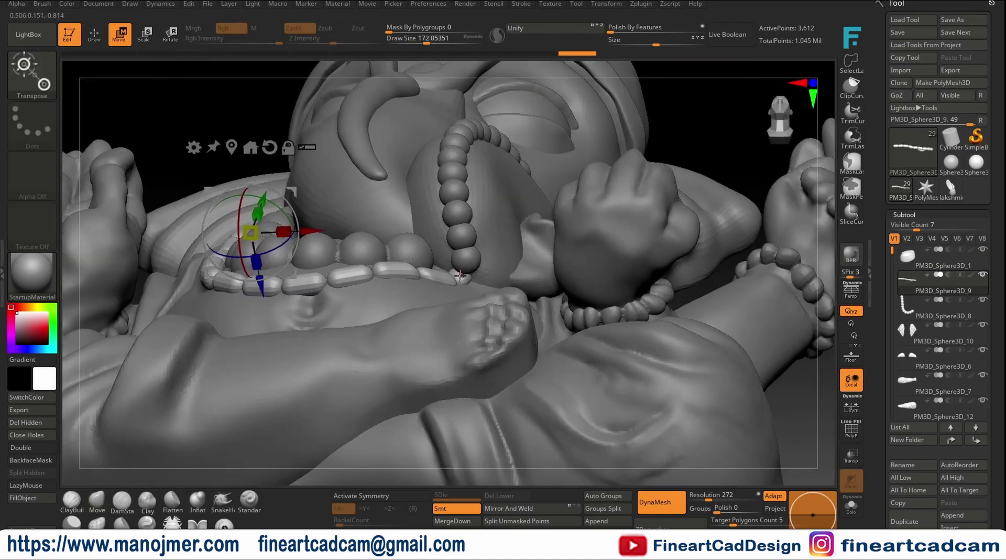
{"action": "key", "text": "q"}
{"action": "mouse_move", "coordinate": [681, 293]}
{"action": "left_mouse_down"}
{"action": "mouse_move", "coordinate": [719, 151]}
{"action": "mouse_move", "coordinate": [719, 236]}
{"action": "mouse_move", "coordinate": [734, 209]}
{"action": "left_mouse_up"}
{"action": "key", "text": "f"}
{"action": "left_click", "coordinate": [361, 344], "text": "alt"}
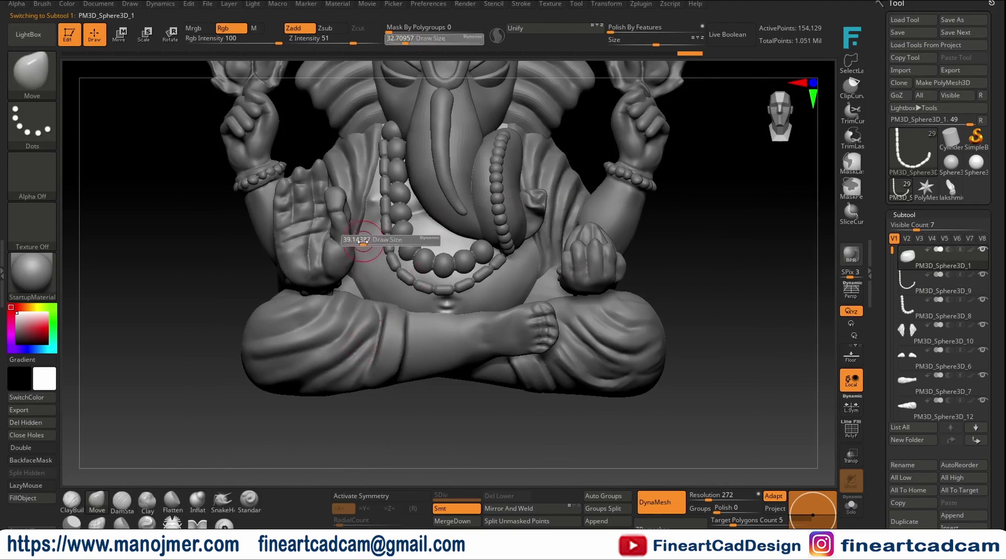
Step: Build up cloth with ClayBuildup under the beads and carve creases with DamStandard
{"action": "key", "text": "b"}
{"action": "key", "text": "c"}
{"action": "key", "text": "b"}
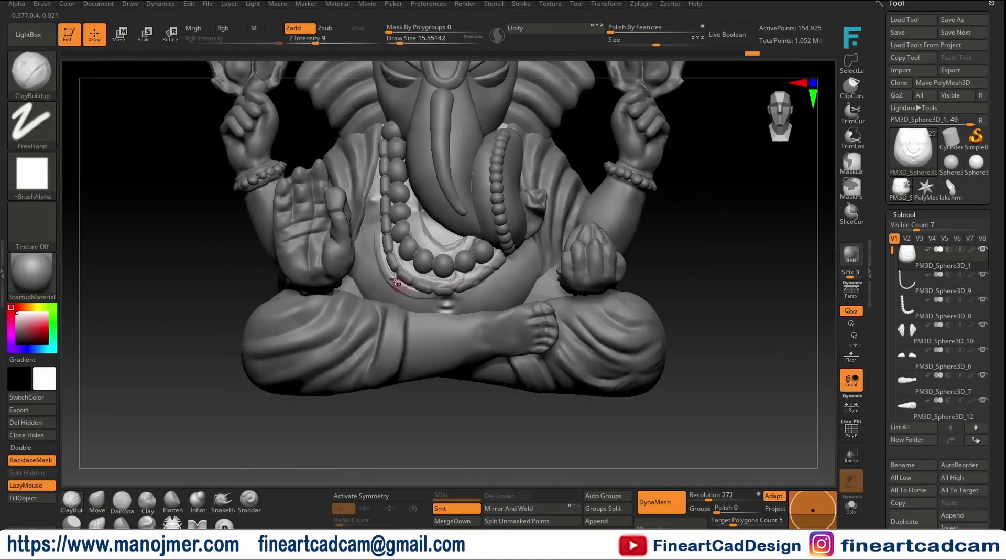
{"action": "scroll", "coordinate": [325, 269], "scroll_direction": "up", "scroll_amount": 5}
{"action": "key", "text": "b"}
{"action": "key", "text": "d"}
{"action": "key", "text": "s"}
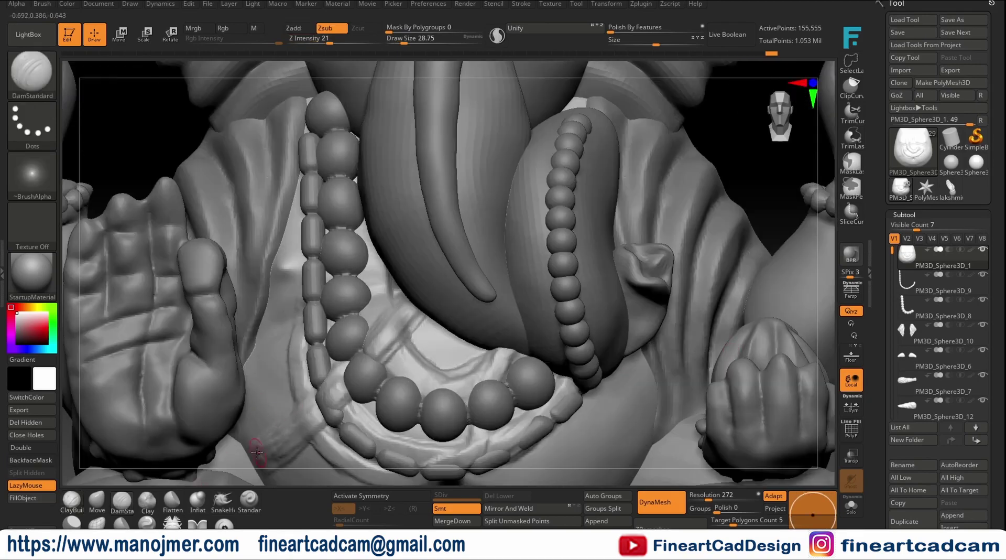
{"action": "right_click_drag", "start_coordinate": [325, 268], "coordinate": [369, 373]}
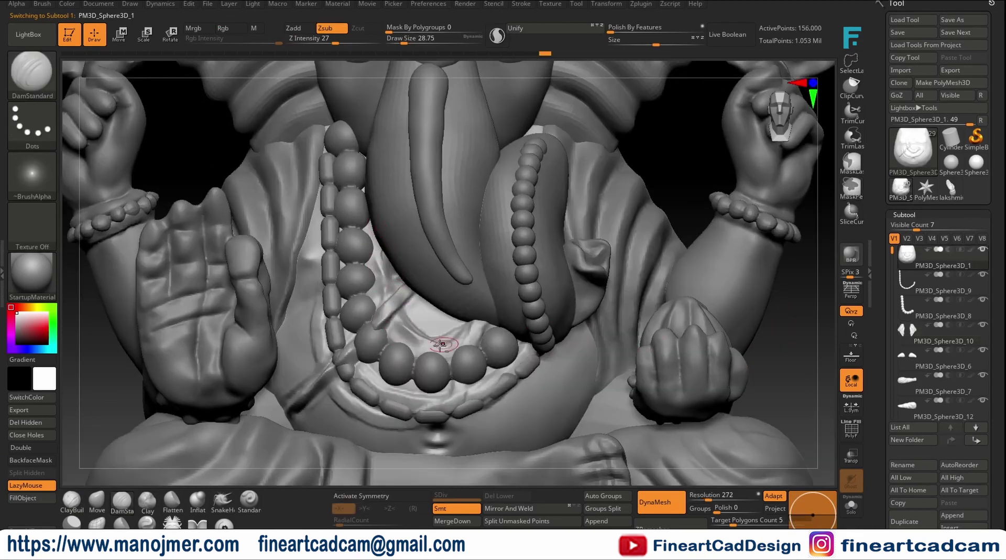
{"action": "right_click_drag", "start_coordinate": [388, 400], "coordinate": [369, 368]}
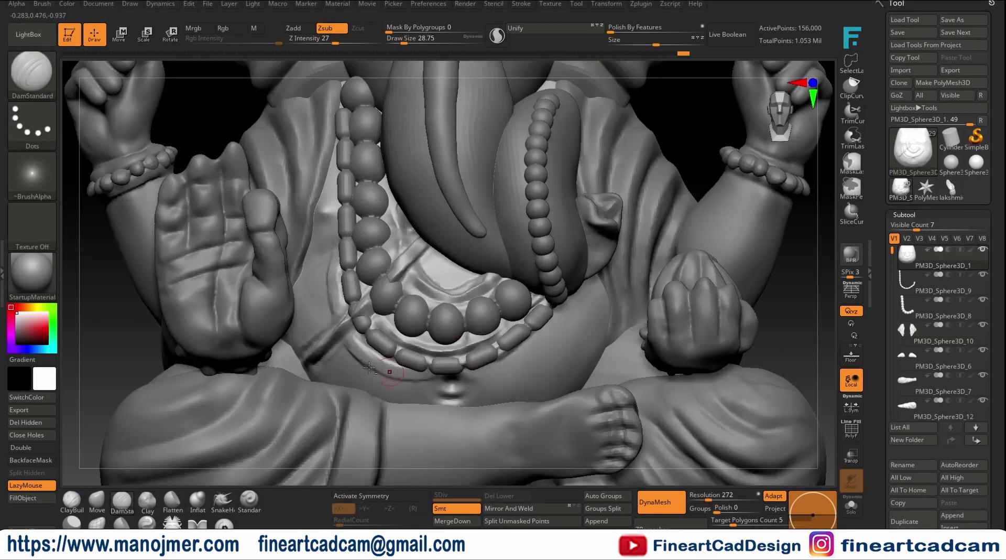
Step: Select and frame the long bead necklace, then nudge the top of its strand
{"action": "key", "text": "ctrl"}
{"action": "key", "text": "Down"}
{"action": "key", "text": "Down"}
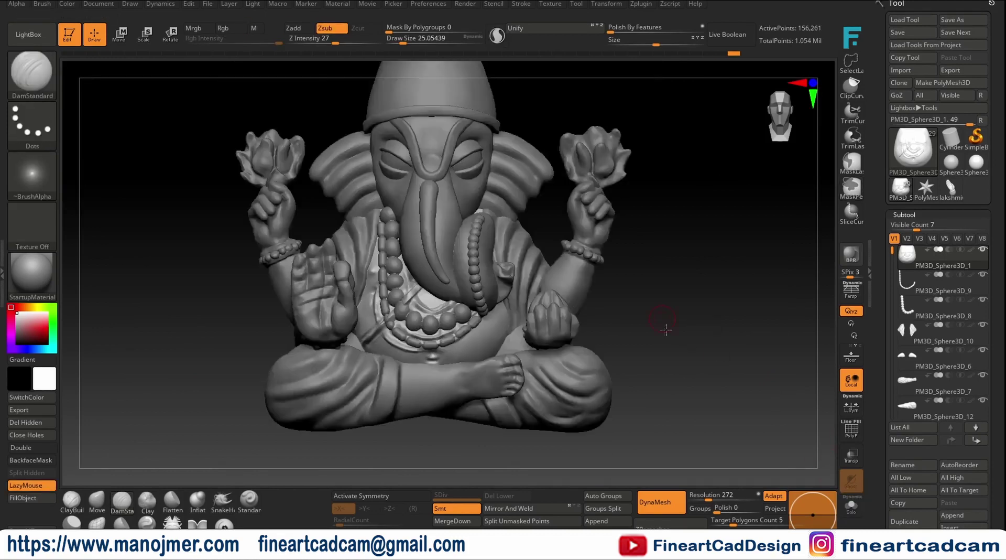
{"action": "key", "text": "f"}
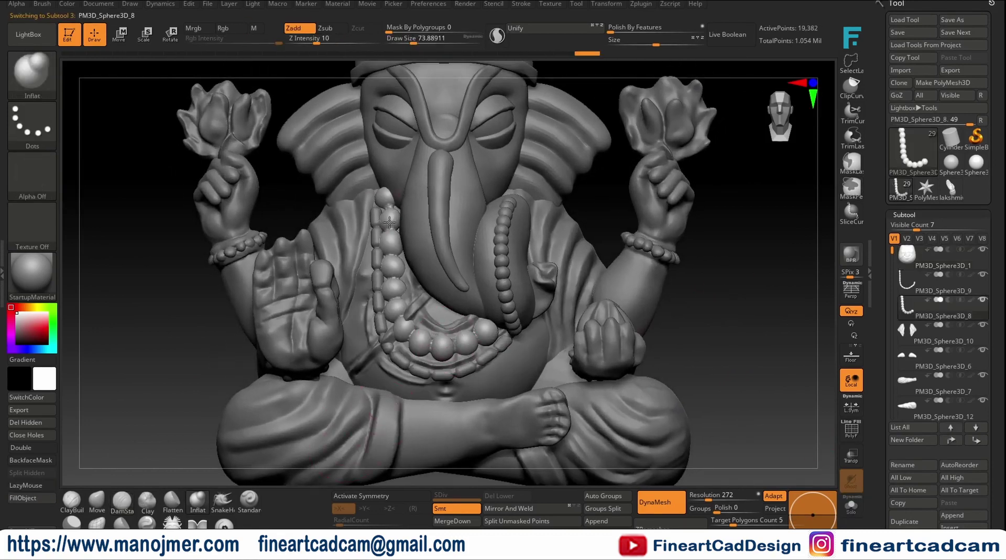
{"action": "key", "text": "bracketright"}
{"action": "key", "text": "bracketright"}
{"action": "key", "text": "bracketright"}
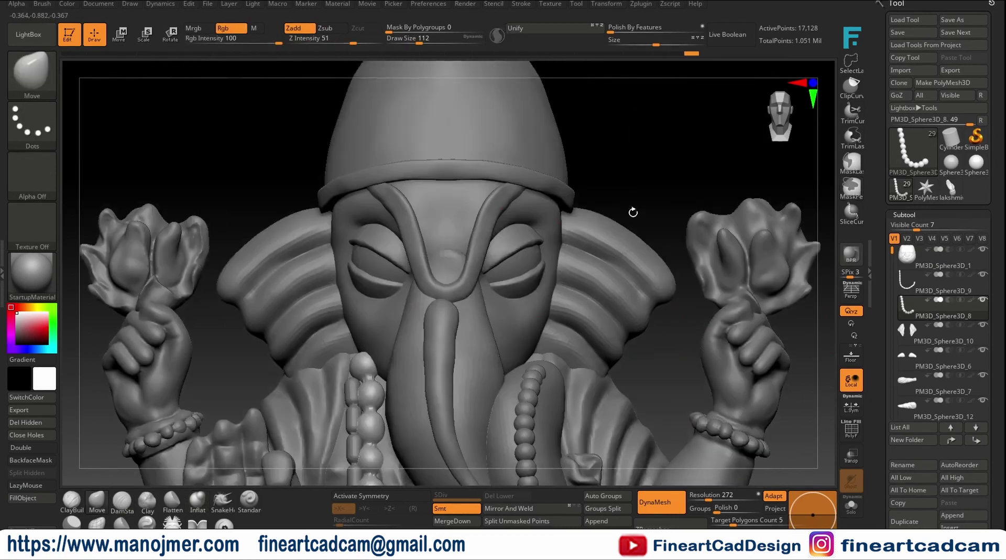
{"action": "left_click", "coordinate": [445, 293], "text": "alt"}
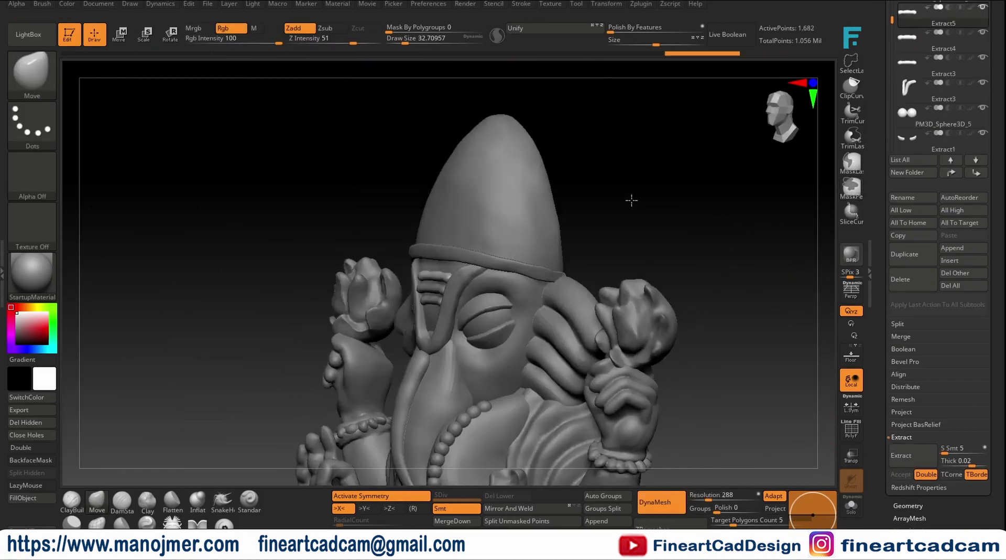
Step: Orbit to the crown and select the duplicated and lower crown bands
{"action": "left_click_drag", "start_coordinate": [632, 200], "coordinate": [501, 295]}
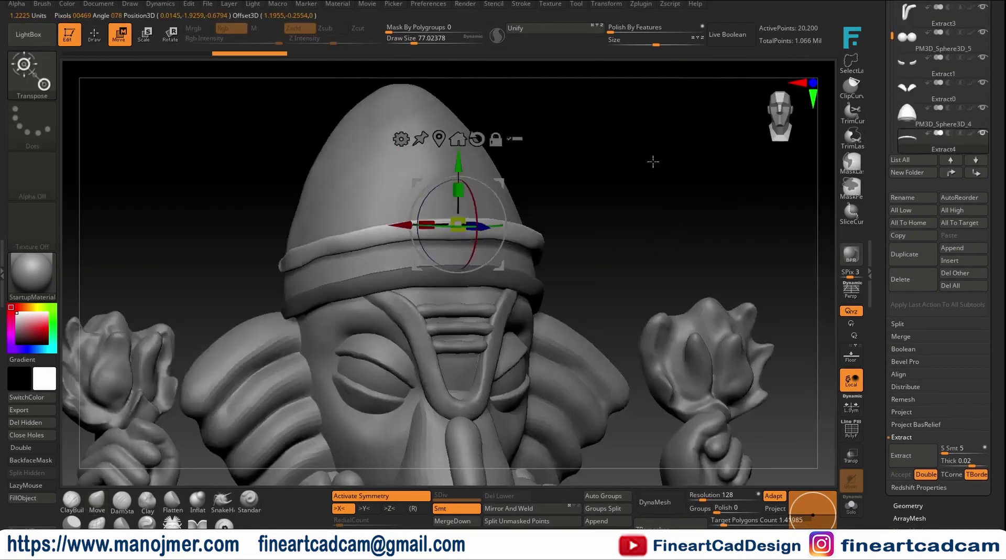
{"action": "left_click_drag", "start_coordinate": [653, 161], "coordinate": [703, 233]}
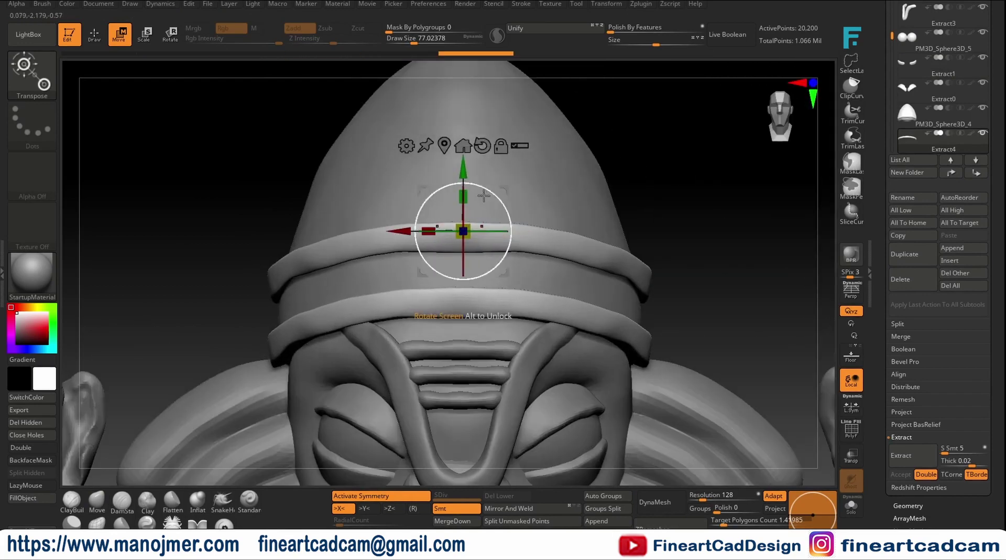
{"action": "key", "text": "q"}
{"action": "left_click", "coordinate": [460, 239], "text": "alt"}
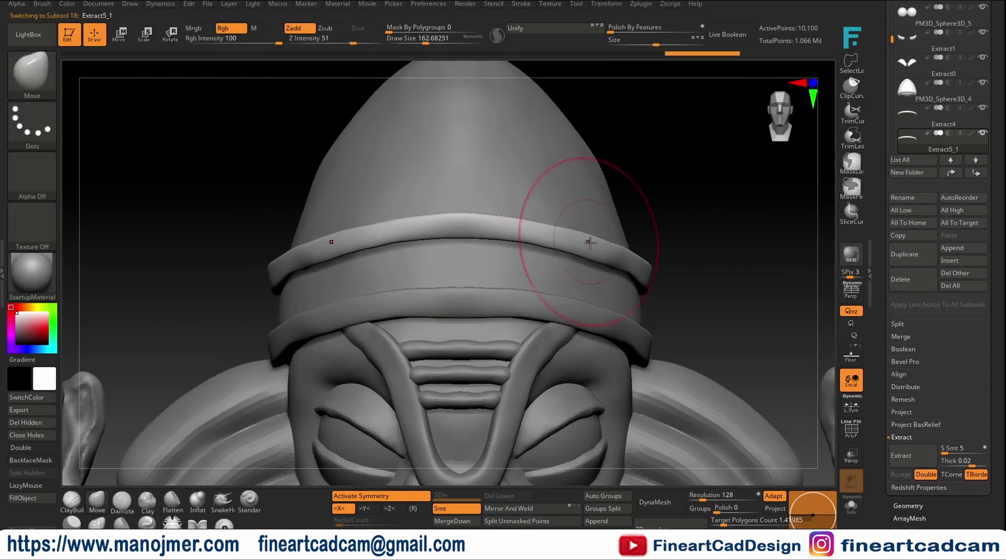
{"action": "left_click", "coordinate": [510, 292], "text": "alt"}
{"action": "key", "text": "s"}
Step: Select the new upper crown band, then the crown shell, framing the band
{"action": "mouse_move", "coordinate": [329, 329]}
{"action": "right_mouse_down"}
{"action": "mouse_move", "coordinate": [708, 263]}
{"action": "mouse_move", "coordinate": [640, 286]}
{"action": "mouse_move", "coordinate": [674, 200]}
{"action": "mouse_move", "coordinate": [697, 243]}
{"action": "mouse_move", "coordinate": [569, 234]}
{"action": "right_mouse_up"}
{"action": "left_click", "coordinate": [569, 234], "text": "alt"}
{"action": "key", "text": "s"}
{"action": "mouse_move", "coordinate": [420, 302]}
{"action": "right_mouse_down"}
{"action": "mouse_move", "coordinate": [404, 299]}
{"action": "mouse_move", "coordinate": [411, 363]}
{"action": "mouse_move", "coordinate": [524, 314]}
{"action": "mouse_move", "coordinate": [629, 292]}
{"action": "mouse_move", "coordinate": [489, 295]}
{"action": "mouse_move", "coordinate": [659, 283]}
{"action": "right_mouse_up"}
{"action": "left_click", "coordinate": [658, 283], "text": "alt"}
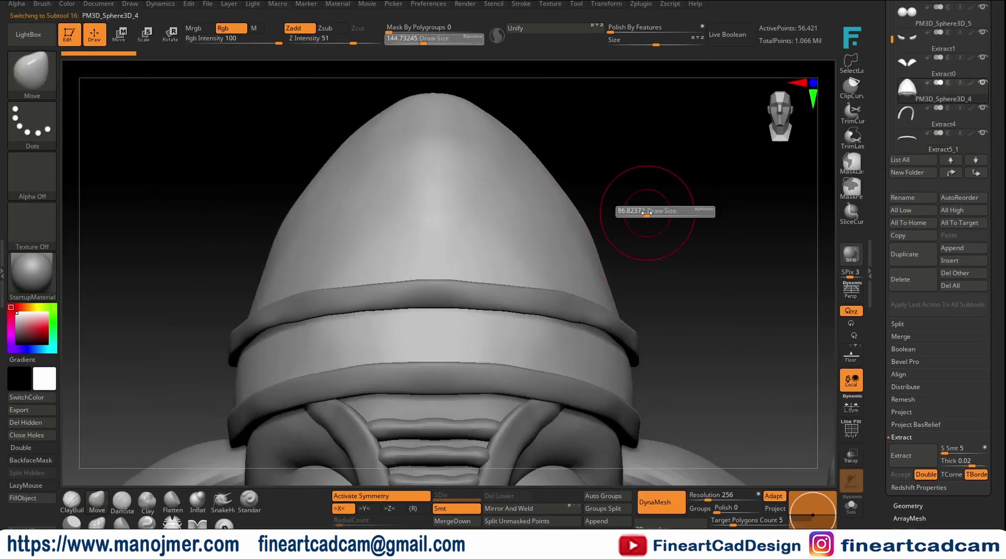
{"action": "right_click_drag", "start_coordinate": [663, 206], "coordinate": [683, 186]}
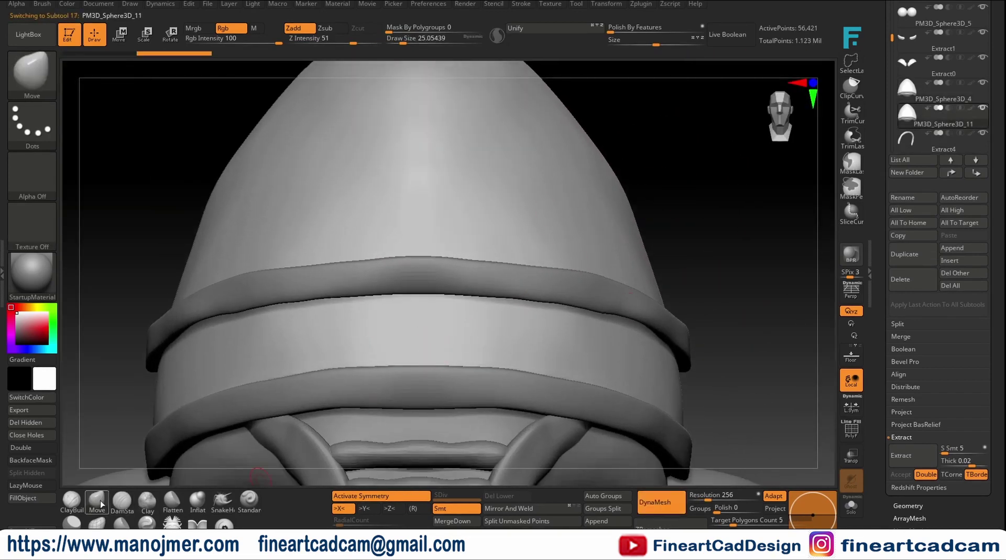
Step: Sculpt wavy ClayBuildup scroll ornaments continuously around the crown band
{"action": "key", "text": "b"}
{"action": "key", "text": "c"}
{"action": "key", "text": "b"}
{"action": "left_click_drag", "start_coordinate": [467, 340], "coordinate": [513, 310]}
{"action": "mouse_move", "coordinate": [513, 310]}
{"action": "right_mouse_down"}
{"action": "mouse_move", "coordinate": [681, 207]}
{"action": "mouse_move", "coordinate": [562, 292]}
{"action": "mouse_move", "coordinate": [711, 444]}
{"action": "right_mouse_up"}
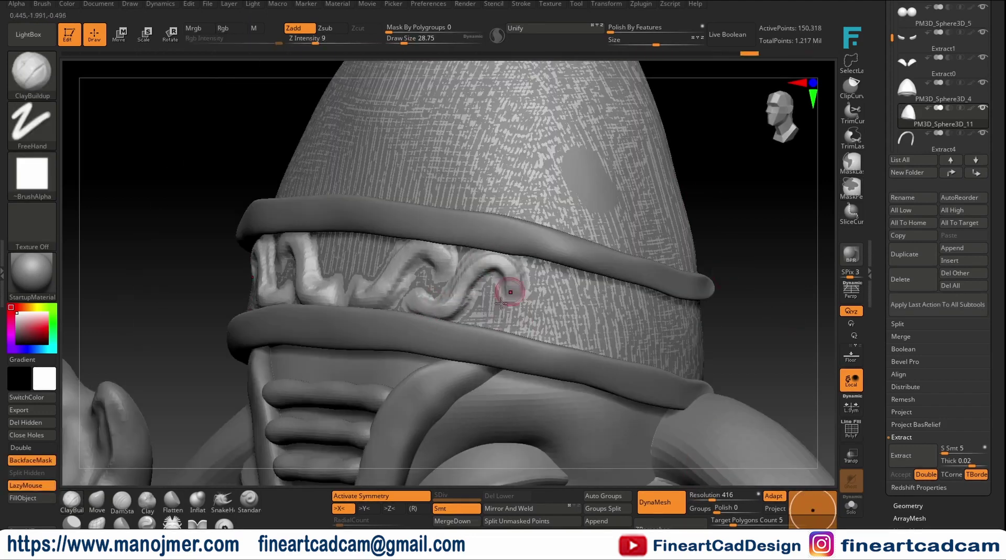
{"action": "right_click_drag", "start_coordinate": [577, 291], "coordinate": [590, 340]}
{"action": "left_click_drag", "start_coordinate": [590, 340], "coordinate": [620, 298]}
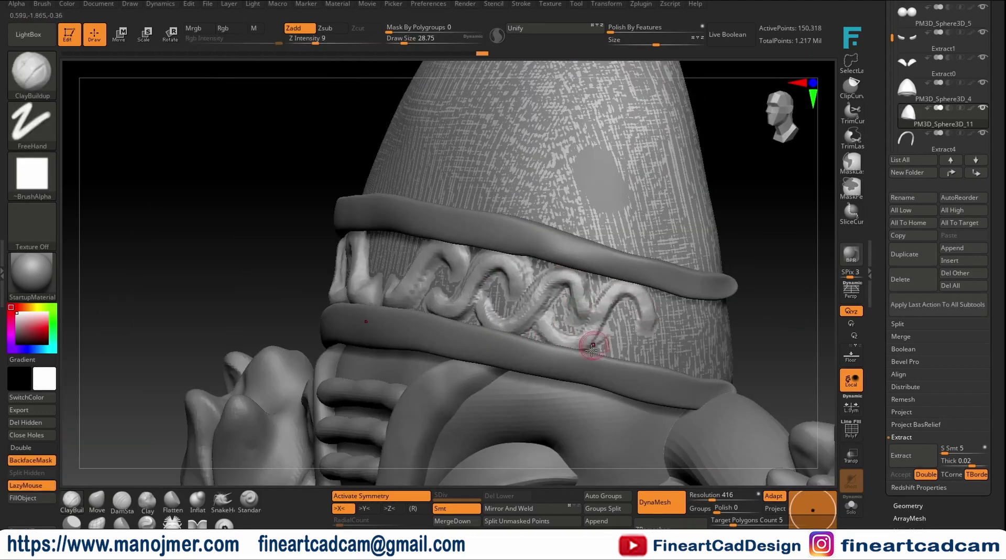
Step: Carve fine detail lines into the scrolls from a frontal view, then select the crown shell
{"action": "right_click_drag", "start_coordinate": [592, 349], "coordinate": [594, 315]}
{"action": "right_click_drag", "start_coordinate": [512, 300], "coordinate": [448, 300]}
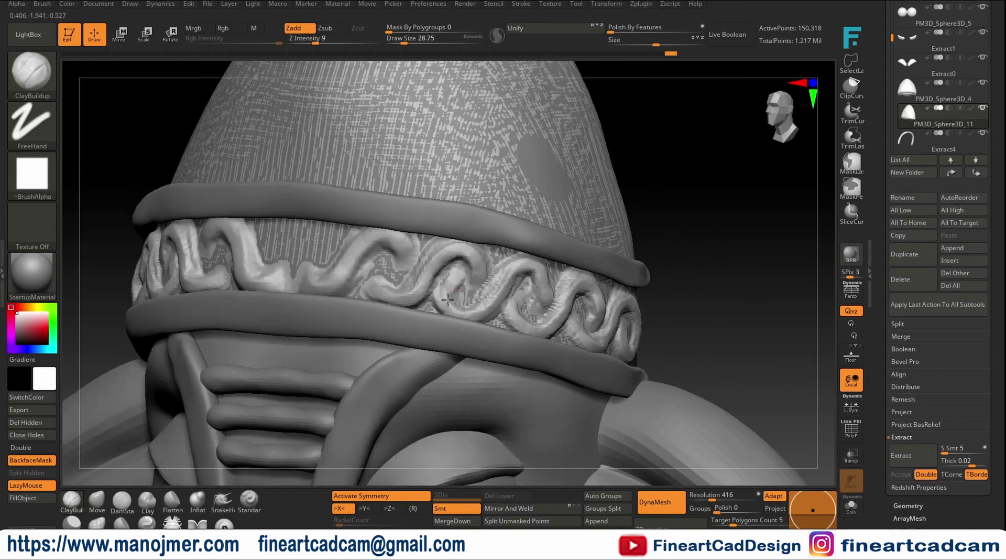
{"action": "right_click_drag", "start_coordinate": [524, 270], "coordinate": [472, 283]}
{"action": "right_click_drag", "start_coordinate": [407, 258], "coordinate": [408, 229]}
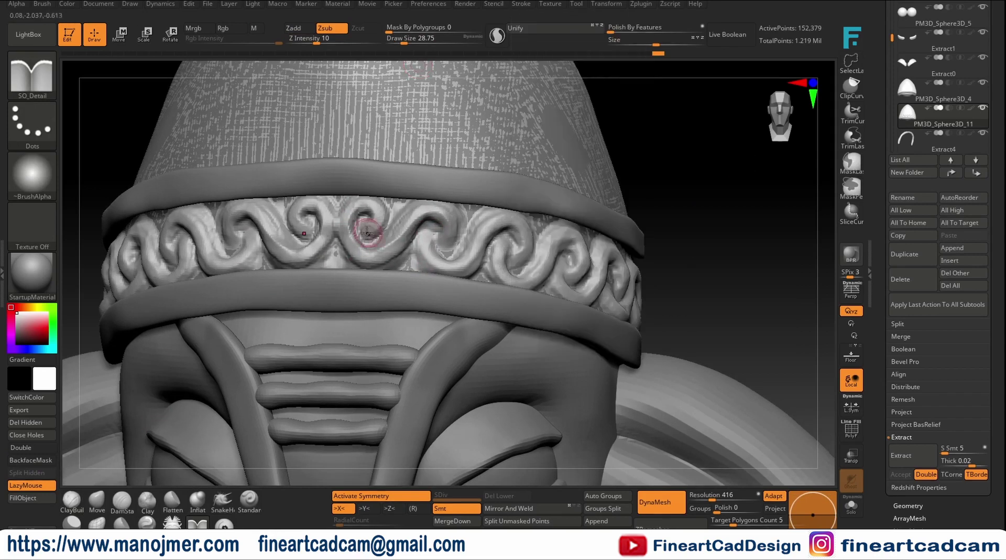
{"action": "right_click_drag", "start_coordinate": [453, 257], "coordinate": [694, 155]}
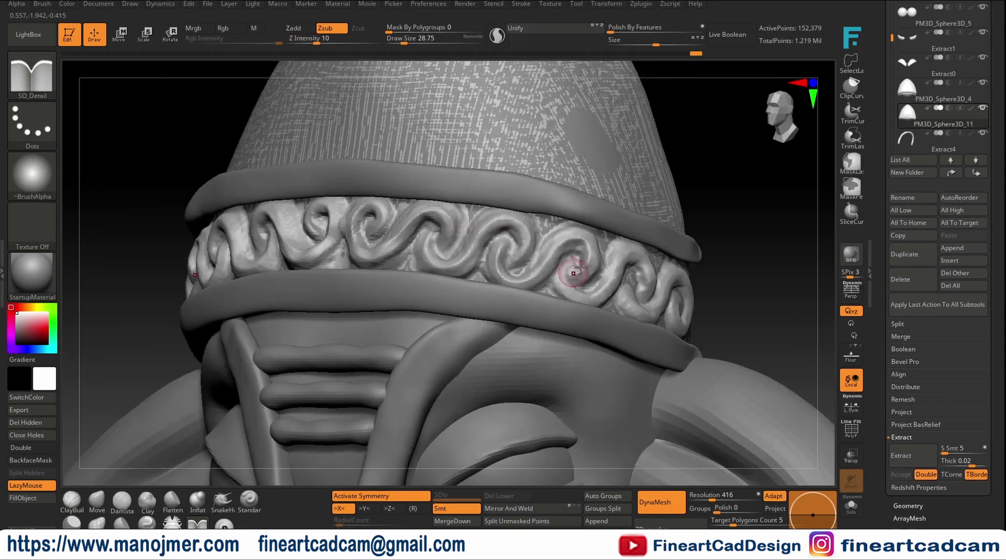
{"action": "mouse_move", "coordinate": [640, 265]}
{"action": "right_mouse_down"}
{"action": "mouse_move", "coordinate": [643, 216]}
{"action": "mouse_move", "coordinate": [599, 291]}
{"action": "mouse_move", "coordinate": [697, 173]}
{"action": "mouse_move", "coordinate": [576, 216]}
{"action": "right_mouse_up"}
{"action": "left_click", "coordinate": [636, 252], "text": "alt"}
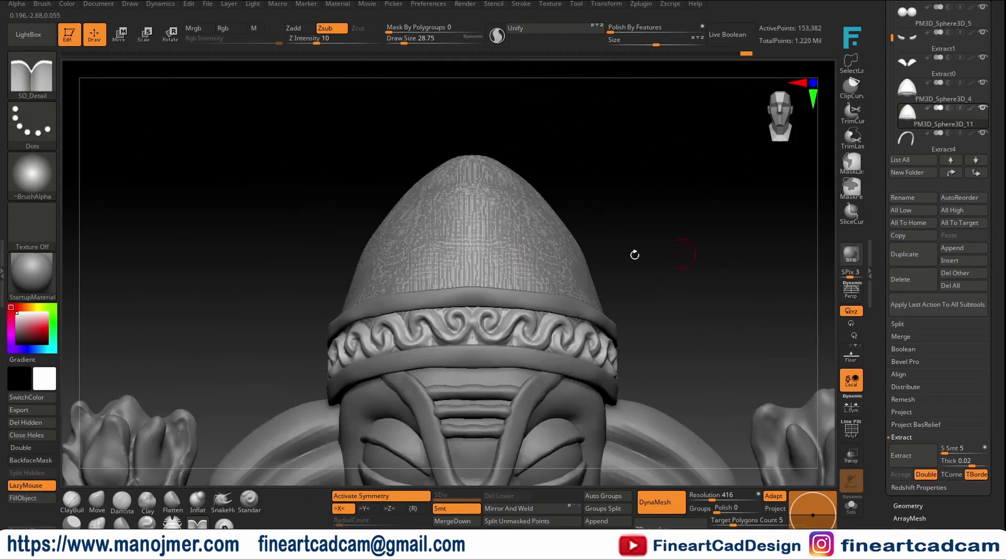
{"action": "mouse_move", "coordinate": [636, 252]}
{"action": "right_mouse_down"}
{"action": "mouse_move", "coordinate": [735, 184]}
{"action": "mouse_move", "coordinate": [741, 272]}
{"action": "mouse_move", "coordinate": [645, 301]}
{"action": "right_mouse_up"}
Step: Enlarge a copy of the crown shell with Transpose behind the head
{"action": "key", "text": "w"}
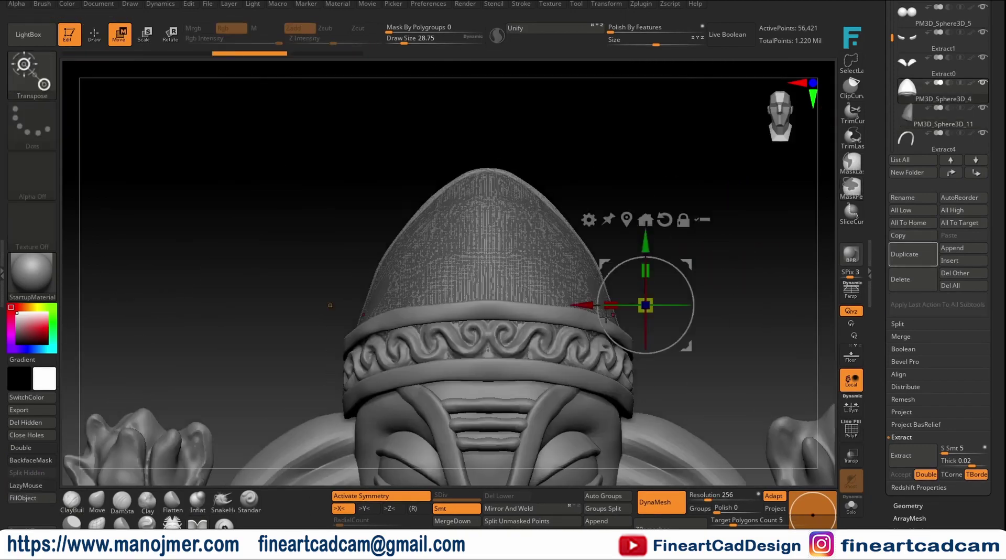
{"action": "left_click", "coordinate": [540, 216]}
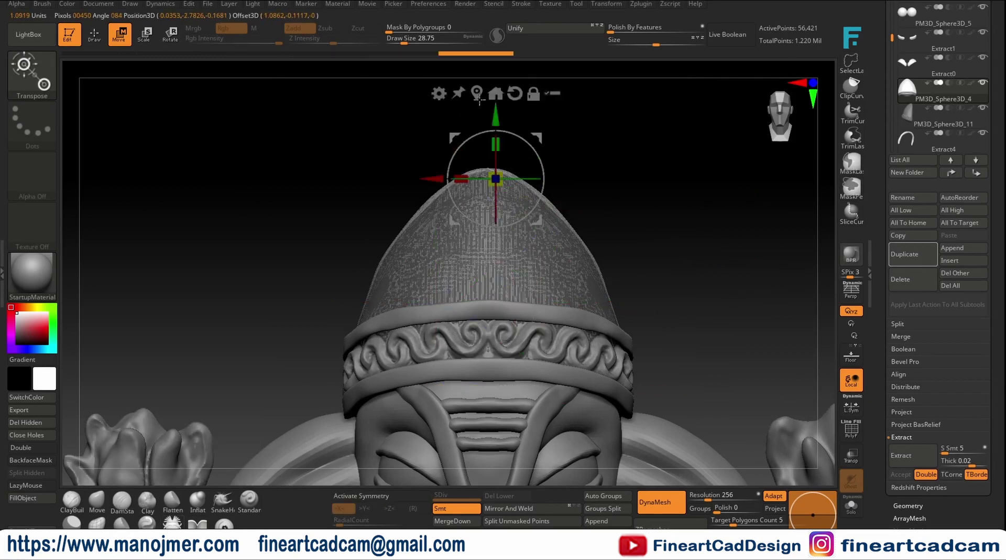
{"action": "left_click_drag", "start_coordinate": [488, 302], "coordinate": [521, 281], "text": "ctrl"}
{"action": "mouse_move", "coordinate": [522, 282]}
{"action": "right_mouse_down"}
{"action": "mouse_move", "coordinate": [701, 218]}
{"action": "mouse_move", "coordinate": [629, 270]}
{"action": "right_mouse_up"}
{"action": "key", "text": "q"}
Step: Turn on X symmetry and flatten the enlarged shell into a halo disc
{"action": "key", "text": "x"}
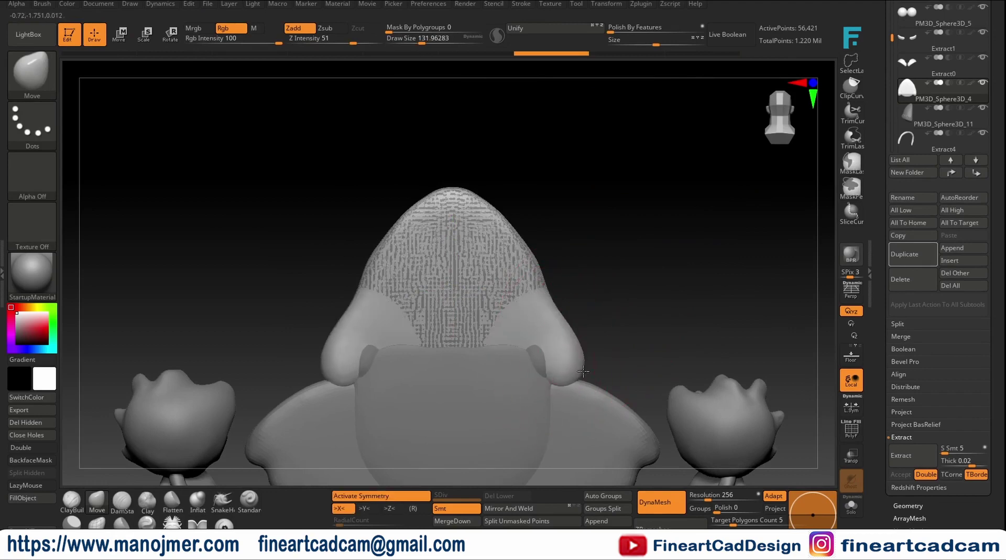
{"action": "right_click_drag", "start_coordinate": [584, 328], "coordinate": [685, 200], "text": "shift"}
{"action": "mouse_move", "coordinate": [585, 214]}
{"action": "right_mouse_down"}
{"action": "mouse_move", "coordinate": [689, 239]}
{"action": "mouse_move", "coordinate": [715, 171]}
{"action": "mouse_move", "coordinate": [483, 318]}
{"action": "mouse_move", "coordinate": [637, 252]}
{"action": "mouse_move", "coordinate": [679, 287]}
{"action": "mouse_move", "coordinate": [618, 239]}
{"action": "right_mouse_up"}
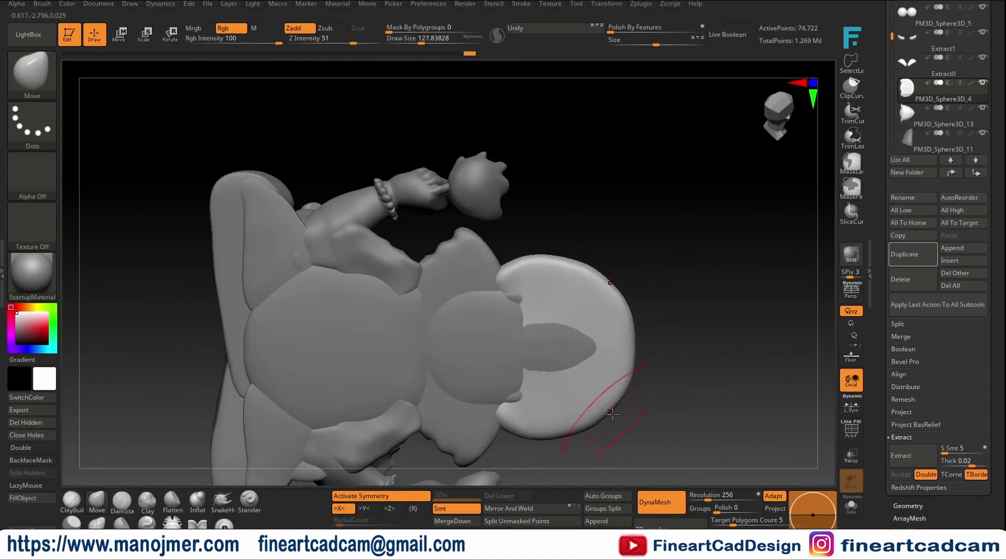
{"action": "mouse_move", "coordinate": [613, 414]}
{"action": "right_mouse_down"}
{"action": "mouse_move", "coordinate": [607, 422]}
{"action": "mouse_move", "coordinate": [658, 316]}
{"action": "mouse_move", "coordinate": [665, 265]}
{"action": "mouse_move", "coordinate": [469, 258]}
{"action": "right_mouse_up"}
{"action": "mouse_move", "coordinate": [629, 275]}
{"action": "right_mouse_down", "text": "ctrl"}
{"action": "mouse_move", "coordinate": [638, 259]}
{"action": "mouse_move", "coordinate": [556, 230]}
{"action": "right_mouse_up", "text": "ctrl"}
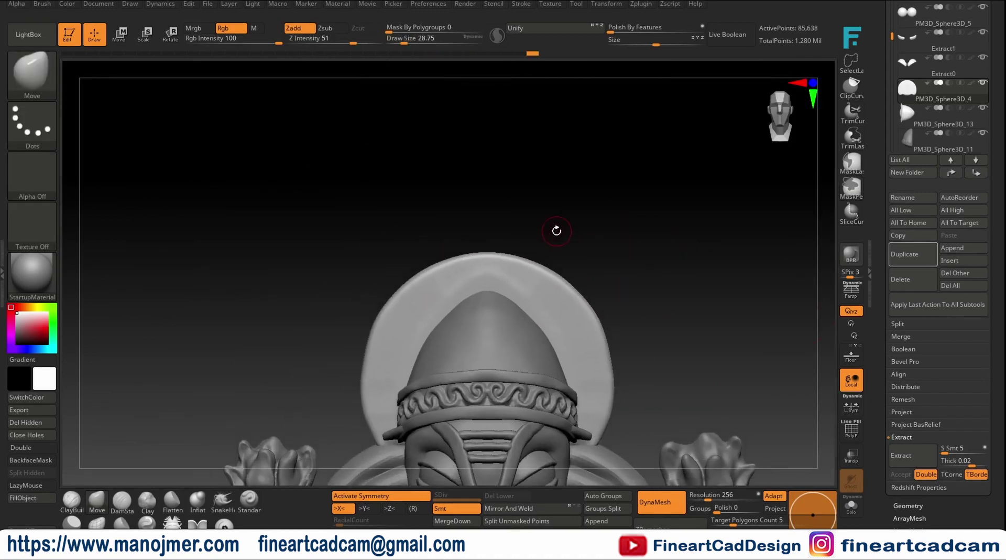
Step: Insert a sphere primitive on top of the crown using a curve stroke
{"action": "key", "text": "b"}
{"action": "key", "text": "i"}
{"action": "key", "text": "p"}
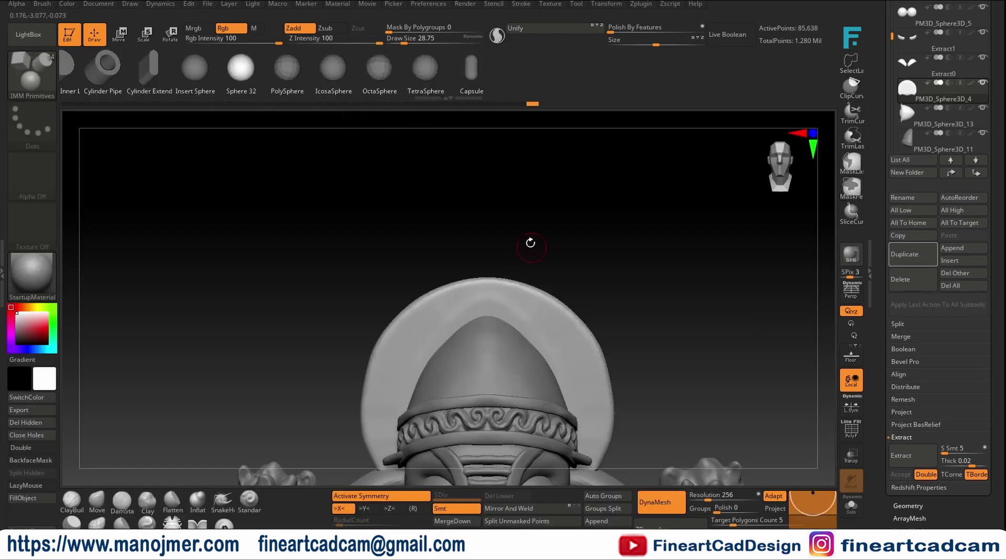
{"action": "left_click", "coordinate": [521, 4]}
{"action": "left_click", "coordinate": [521, 4]}
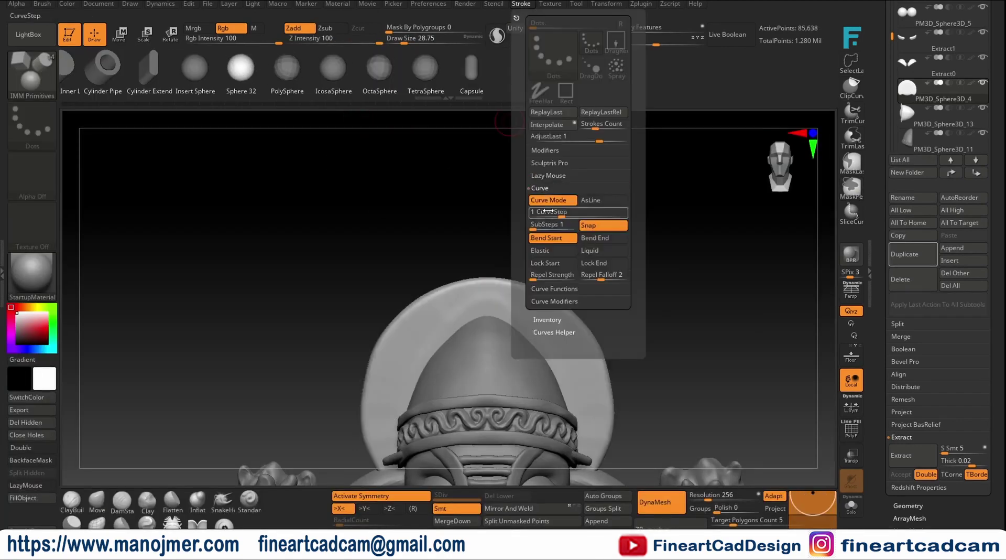
{"action": "left_click_drag", "start_coordinate": [445, 293], "coordinate": [472, 283]}
Step: View the sphere front-on and start reshaping the ring with Move and ClayBuildup
{"action": "key", "text": "w"}
{"action": "left_click_drag", "start_coordinate": [561, 230], "coordinate": [620, 236]}
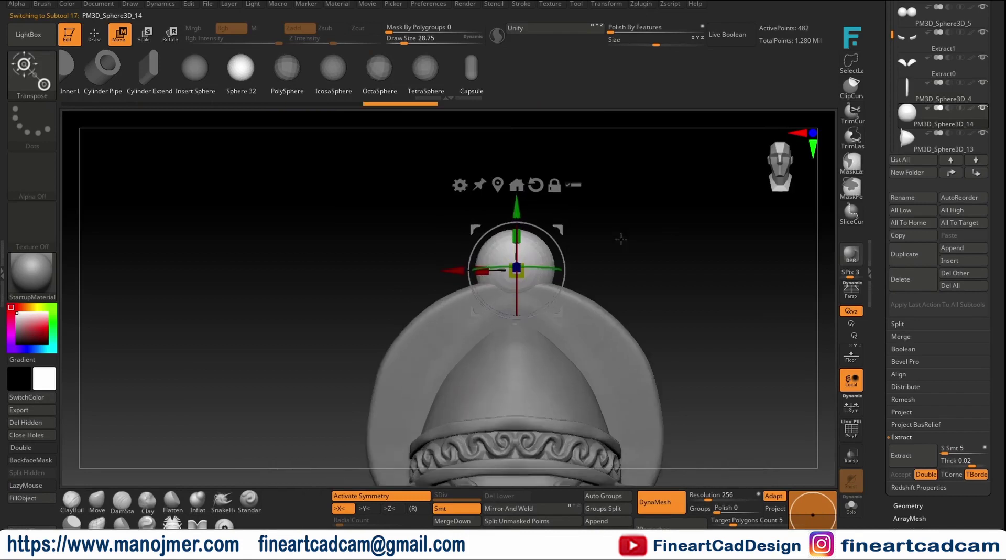
{"action": "key", "text": "q"}
{"action": "key", "text": "b"}
{"action": "key", "text": "m"}
{"action": "key", "text": "v"}
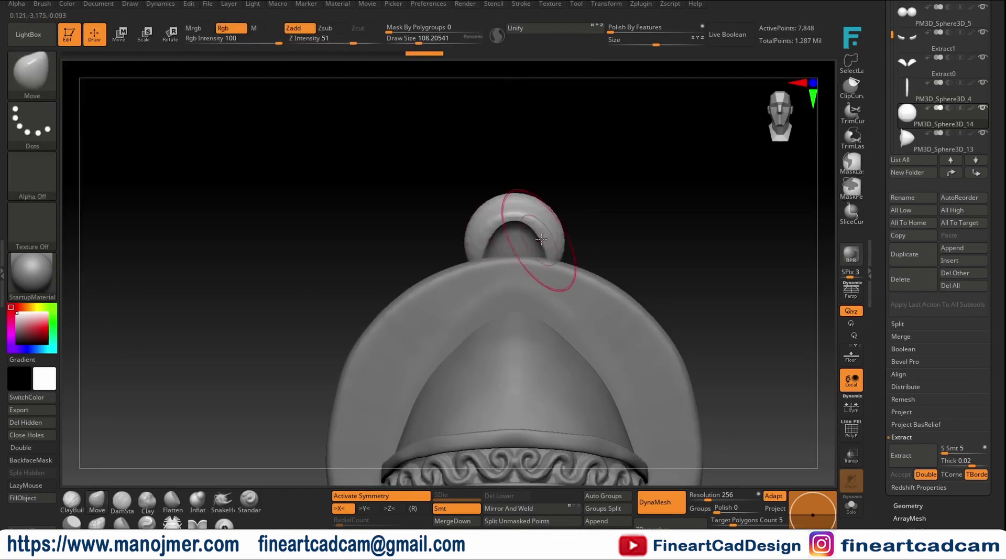
{"action": "mouse_move", "coordinate": [614, 224]}
{"action": "left_mouse_down", "text": "alt"}
{"action": "mouse_move", "coordinate": [533, 268]}
{"action": "mouse_move", "coordinate": [617, 258]}
{"action": "left_mouse_up", "text": "alt"}
{"action": "key", "text": "b"}
{"action": "key", "text": "c"}
{"action": "key", "text": "b"}
Step: Reposition the ring with Transpose and push it into an arch with the Move brush
{"action": "key", "text": "w"}
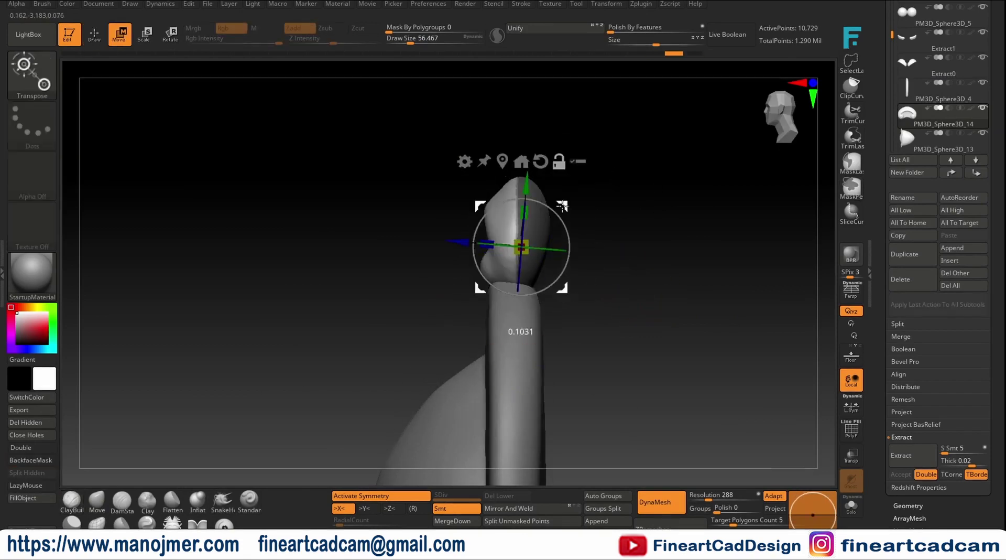
{"action": "mouse_move", "coordinate": [543, 202]}
{"action": "left_mouse_down"}
{"action": "mouse_move", "coordinate": [667, 207]}
{"action": "mouse_move", "coordinate": [659, 265]}
{"action": "left_mouse_up"}
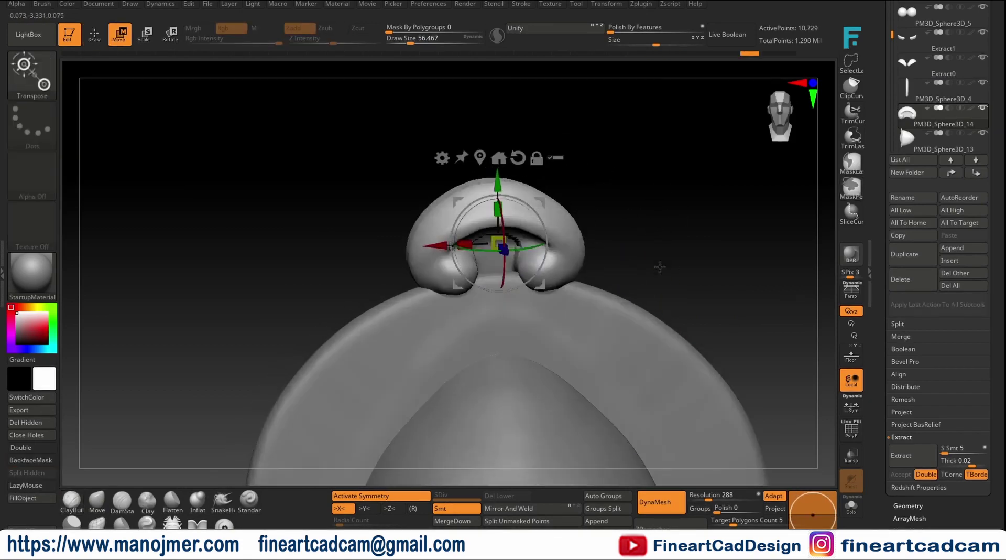
{"action": "key", "text": "q"}
{"action": "key", "text": "b"}
{"action": "key", "text": "m"}
{"action": "key", "text": "v"}
{"action": "key", "text": "s"}
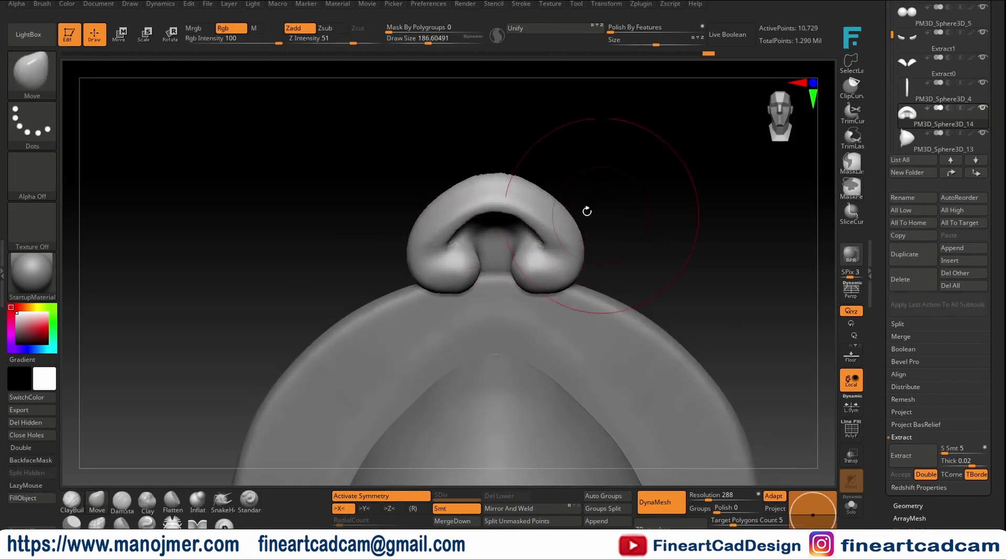
Step: Check the arch from the side, fine-tune its position, and switch to DamStandard
{"action": "left_click_drag", "start_coordinate": [587, 210], "coordinate": [406, 135]}
{"action": "key", "text": "w"}
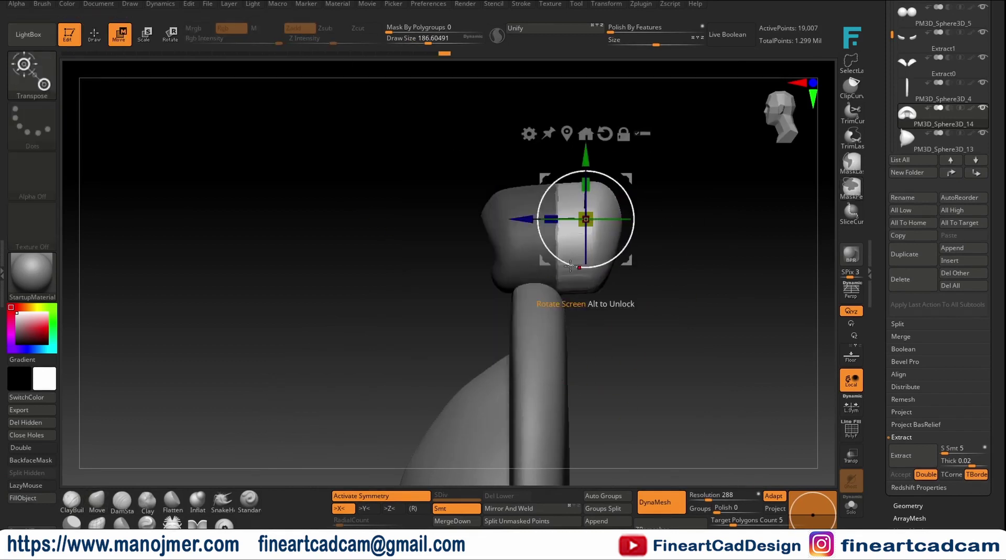
{"action": "left_click_drag", "start_coordinate": [570, 267], "coordinate": [548, 240]}
{"action": "key", "text": "q"}
{"action": "mouse_move", "coordinate": [582, 279]}
{"action": "left_mouse_down"}
{"action": "mouse_move", "coordinate": [500, 228]}
{"action": "mouse_move", "coordinate": [550, 281]}
{"action": "mouse_move", "coordinate": [636, 223]}
{"action": "mouse_move", "coordinate": [546, 252]}
{"action": "mouse_move", "coordinate": [458, 227]}
{"action": "mouse_move", "coordinate": [553, 226]}
{"action": "left_mouse_up"}
{"action": "key", "text": "b"}
{"action": "key", "text": "d"}
{"action": "key", "text": "s"}
Step: Size the Clay brush and orbit to face the top scroll ornament head-on
{"action": "key", "text": "w"}
{"action": "key", "text": "q"}
{"action": "key", "text": "b"}
{"action": "key", "text": "c"}
{"action": "key", "text": "b"}
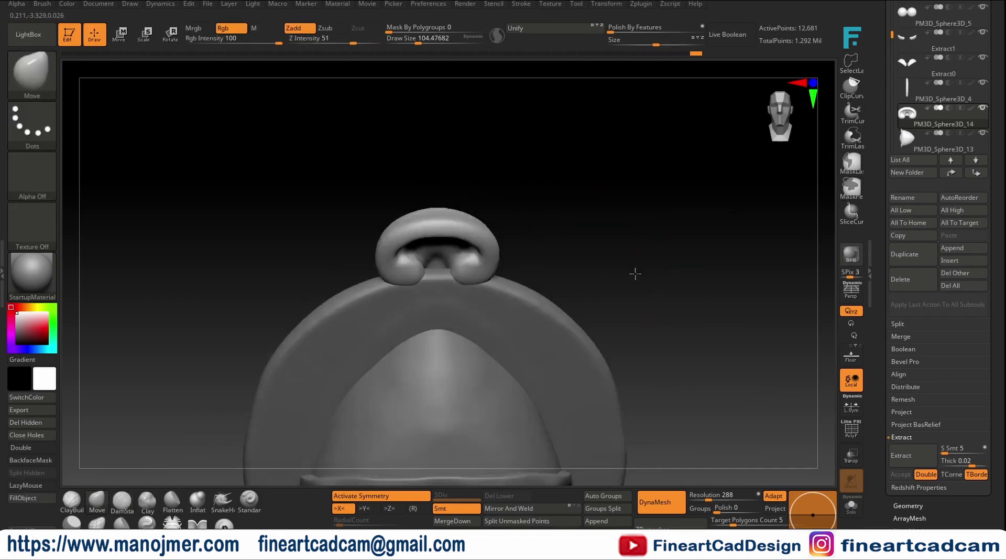
{"action": "key", "text": "s"}
{"action": "left_click_drag", "start_coordinate": [412, 272], "coordinate": [450, 278]}
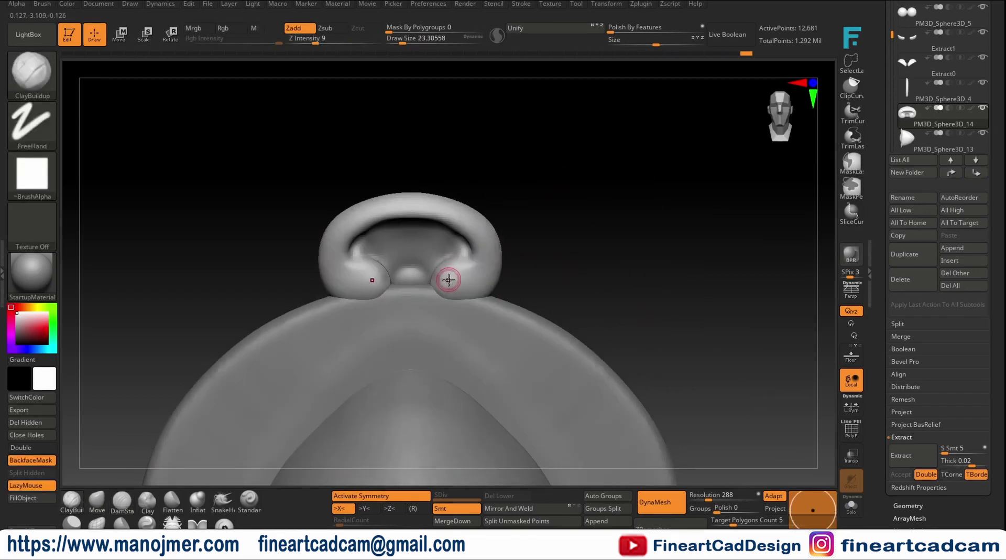
Step: Carve the scroll ornament's curled ends with the Move and SO_Detail brushes
{"action": "key", "text": "b"}
{"action": "key", "text": "m"}
{"action": "key", "text": "v"}
{"action": "key", "text": "b"}
{"action": "key", "text": "s"}
{"action": "key", "text": "d"}
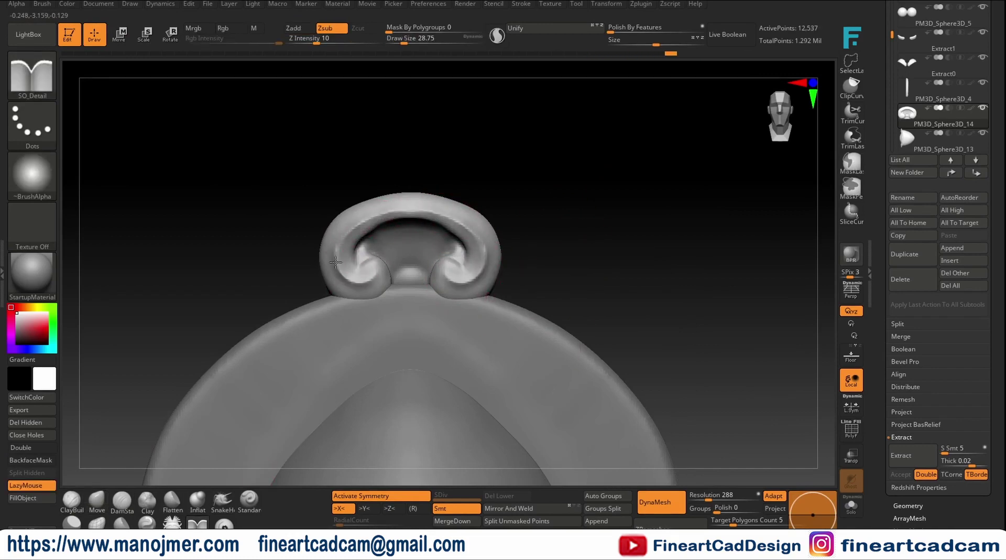
Step: Duplicate the scroll ornament with Transpose, placing rotated copies around the halo rim
{"action": "left_click", "coordinate": [366, 252], "text": "alt"}
{"action": "key", "text": "w"}
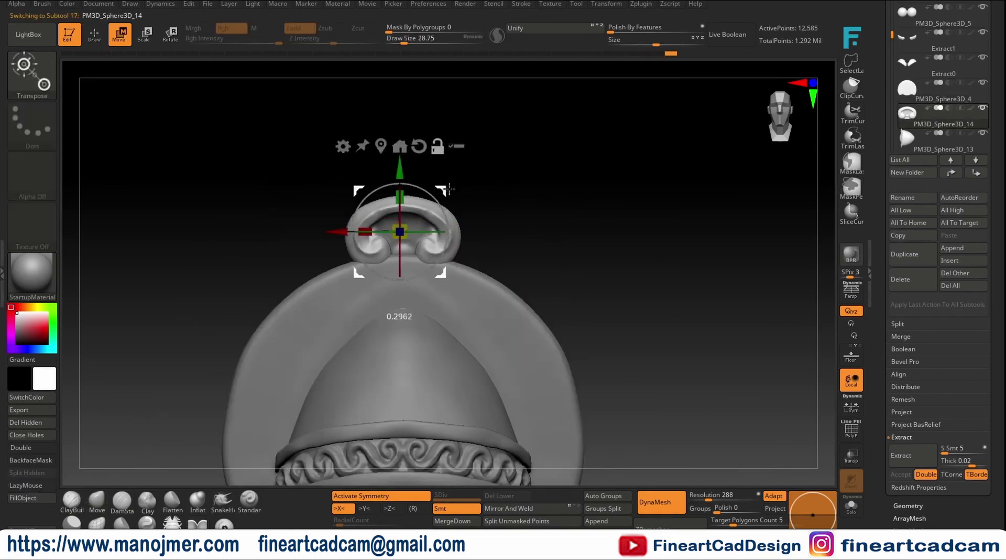
{"action": "mouse_move", "coordinate": [449, 189]}
{"action": "left_mouse_down", "text": "ctrl"}
{"action": "mouse_move", "coordinate": [342, 236]}
{"action": "mouse_move", "coordinate": [199, 354]}
{"action": "left_mouse_up", "text": "ctrl"}
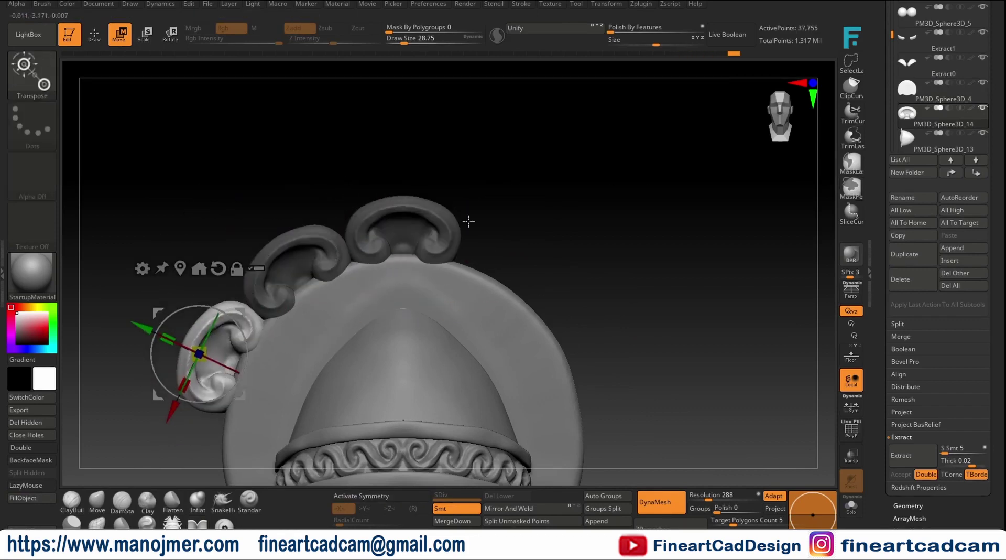
{"action": "left_click_drag", "start_coordinate": [337, 315], "coordinate": [317, 360], "text": "ctrl"}
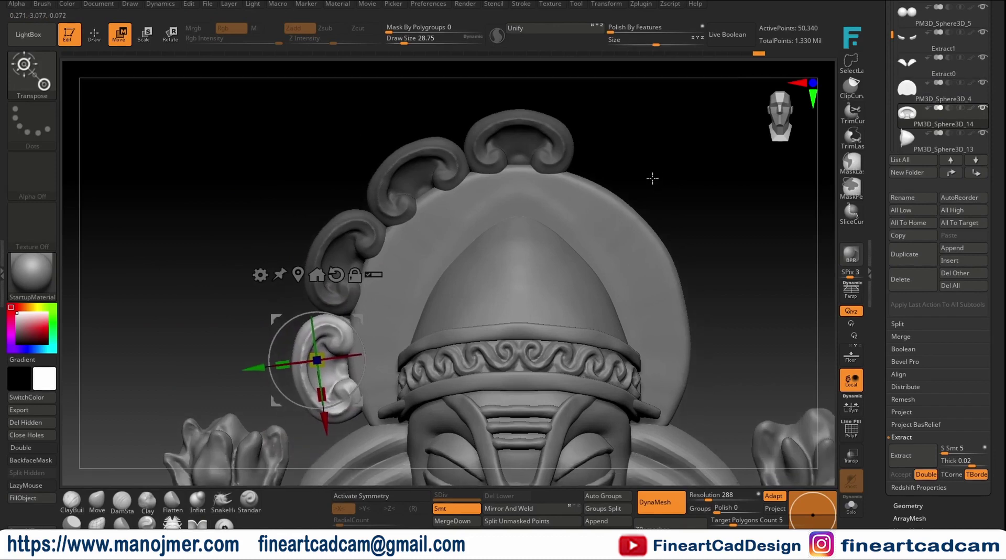
{"action": "right_click_drag", "start_coordinate": [653, 178], "coordinate": [389, 367], "text": "alt"}
{"action": "left_click_drag", "start_coordinate": [389, 367], "coordinate": [434, 388], "text": "ctrl"}
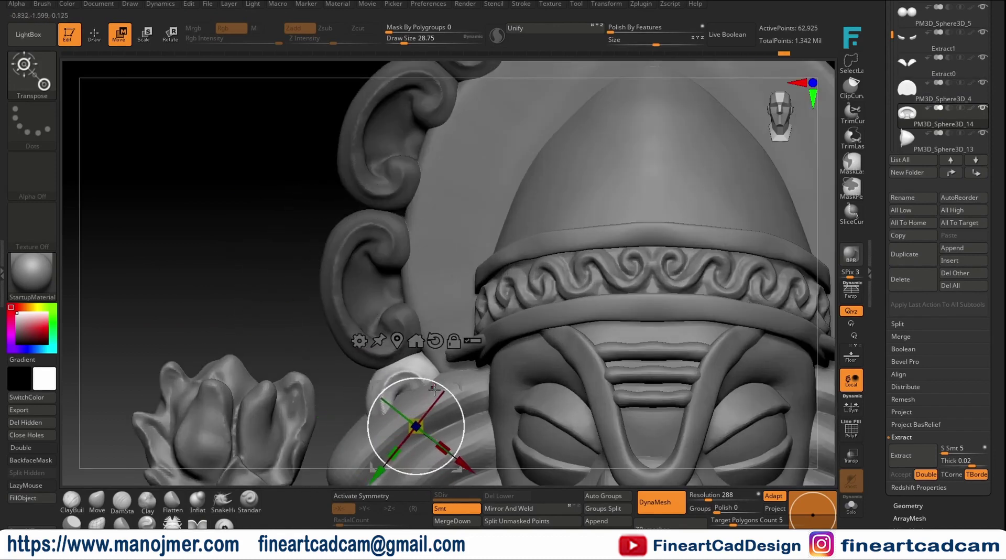
Step: Give each ornament copy its own polygroup with Auto Groups and Groups Split them into subtools
{"action": "left_click", "coordinate": [511, 520]}
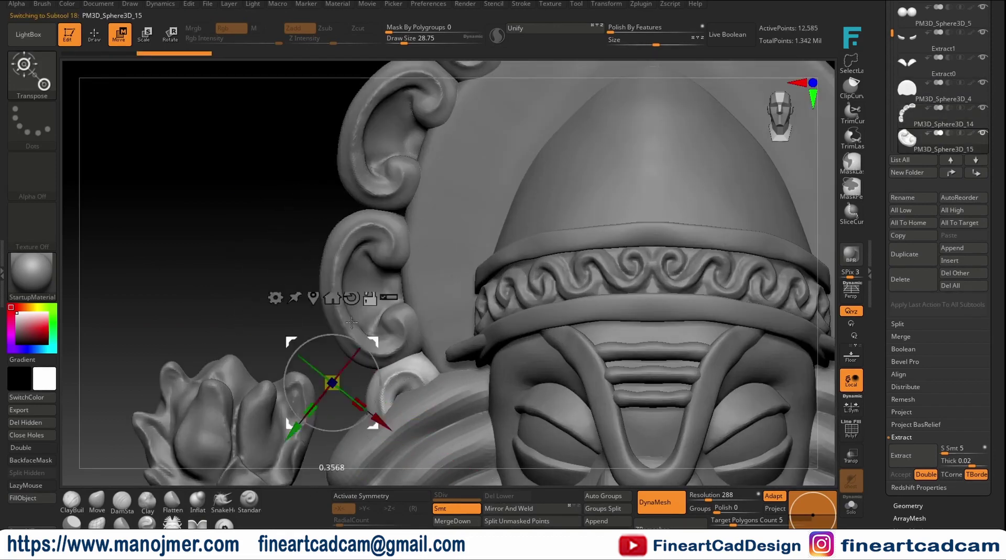
{"action": "left_click", "coordinate": [467, 365], "text": "alt"}
{"action": "key", "text": "q"}
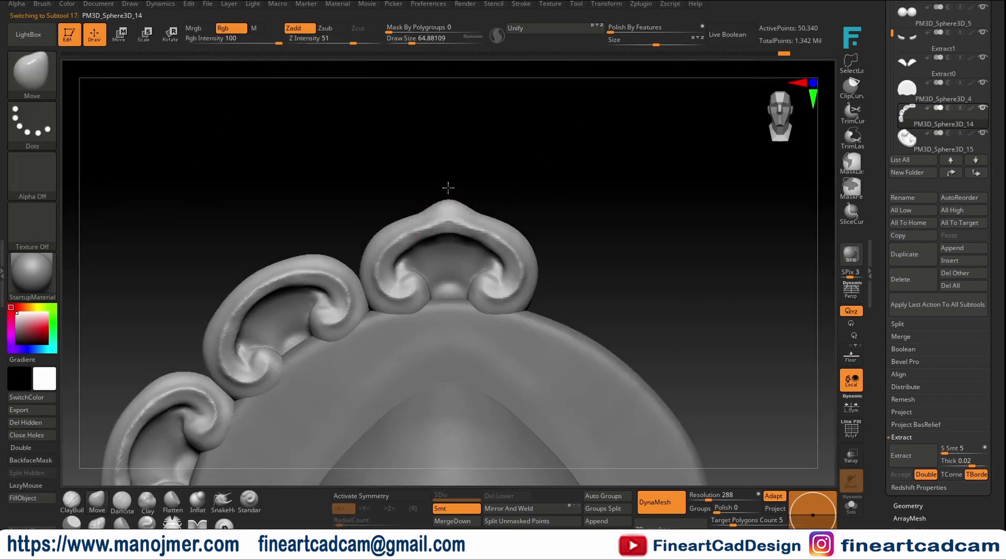
{"action": "key", "text": "shift+f"}
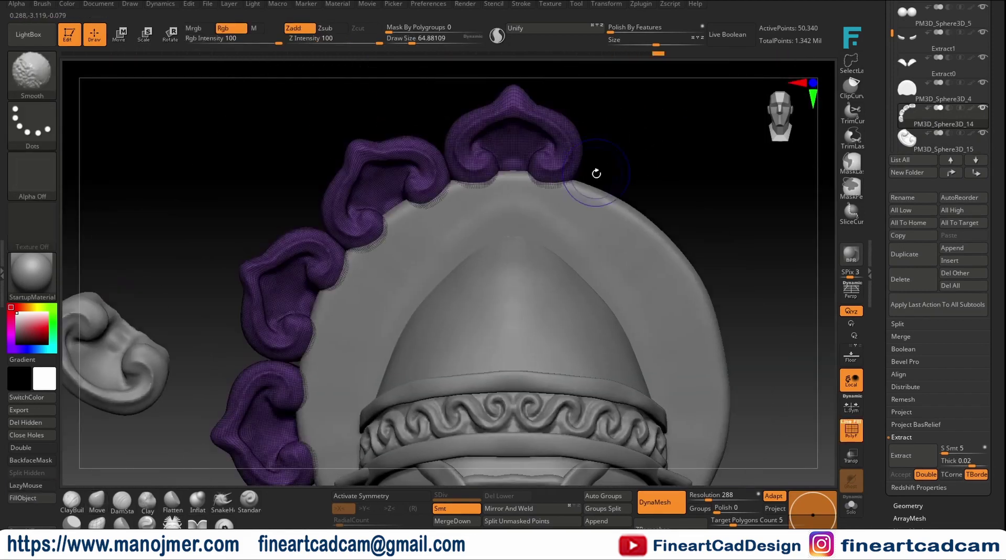
{"action": "left_click", "coordinate": [602, 495]}
{"action": "left_click", "coordinate": [605, 510]}
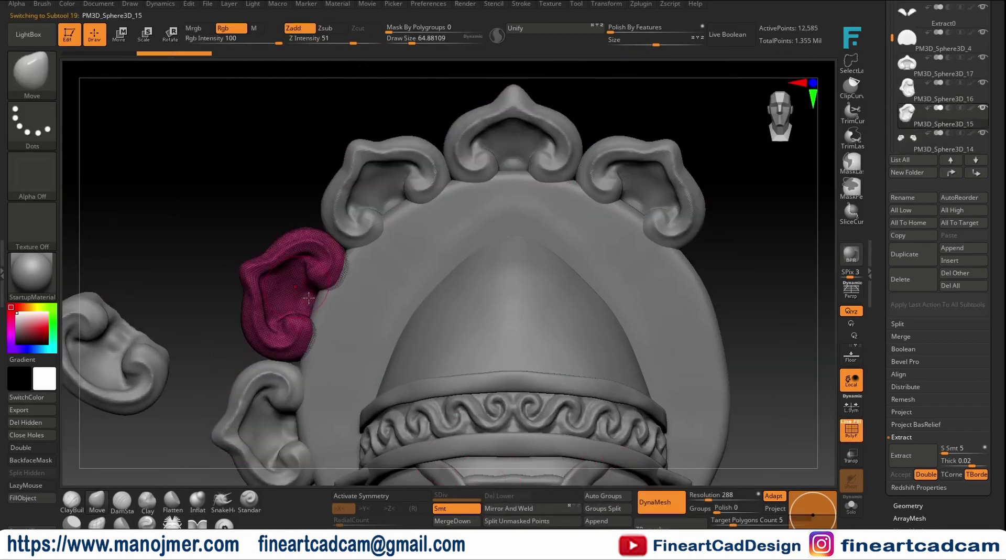
{"action": "left_click", "coordinate": [534, 150], "text": "alt"}
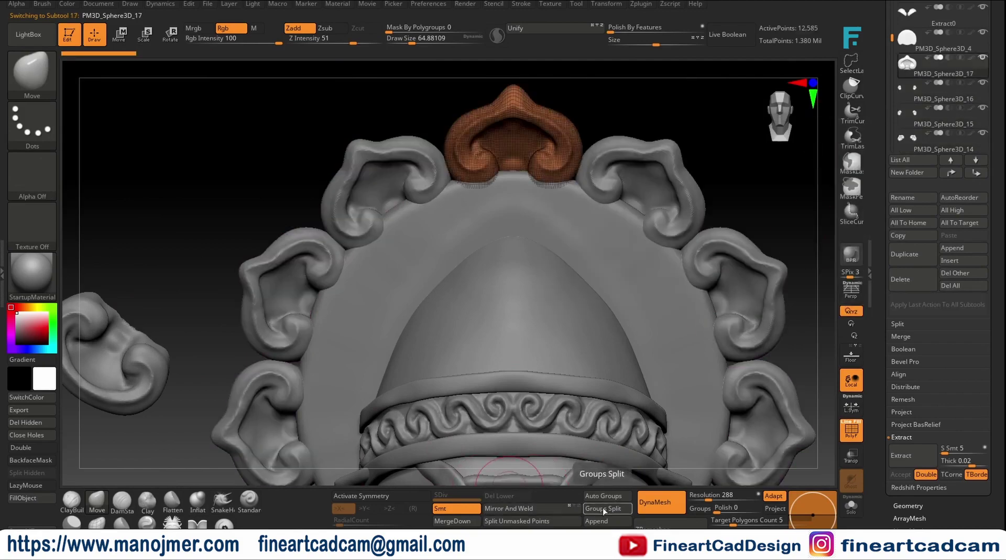
{"action": "left_click", "coordinate": [696, 341], "text": "alt"}
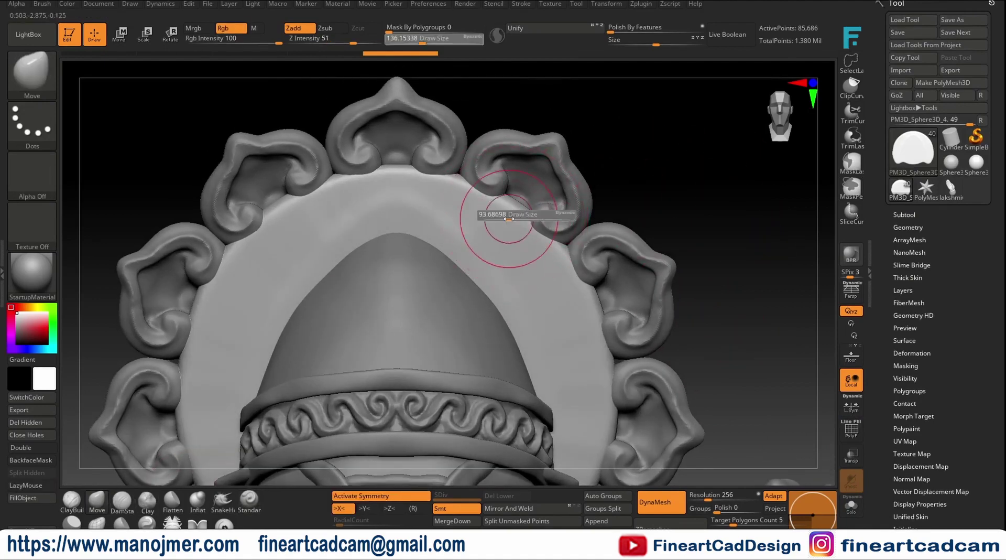
Step: Undo and redo the sculpted halo rays to compare before and after
{"action": "key", "text": "ctrl+z"}
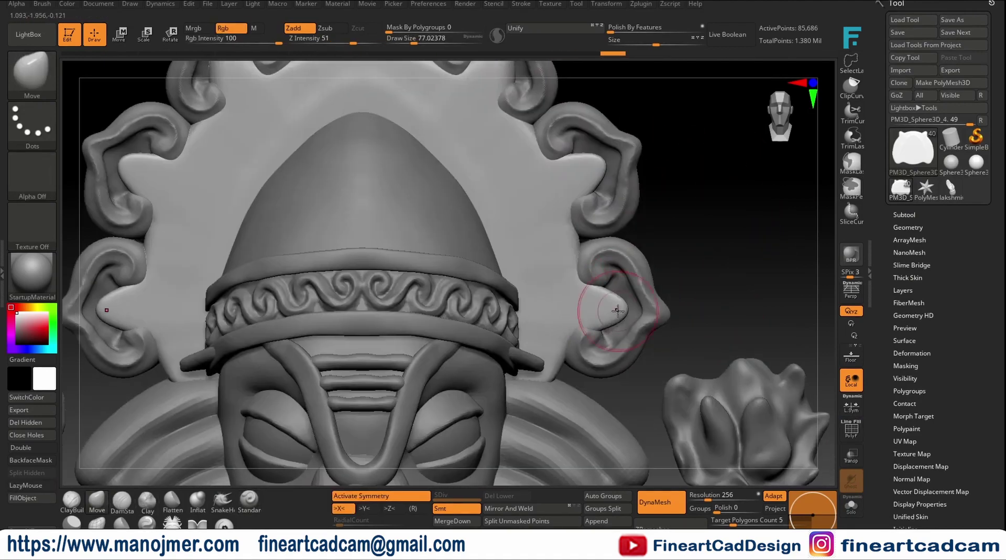
{"action": "key", "text": "ctrl+z"}
{"action": "key", "text": "ctrl+z"}
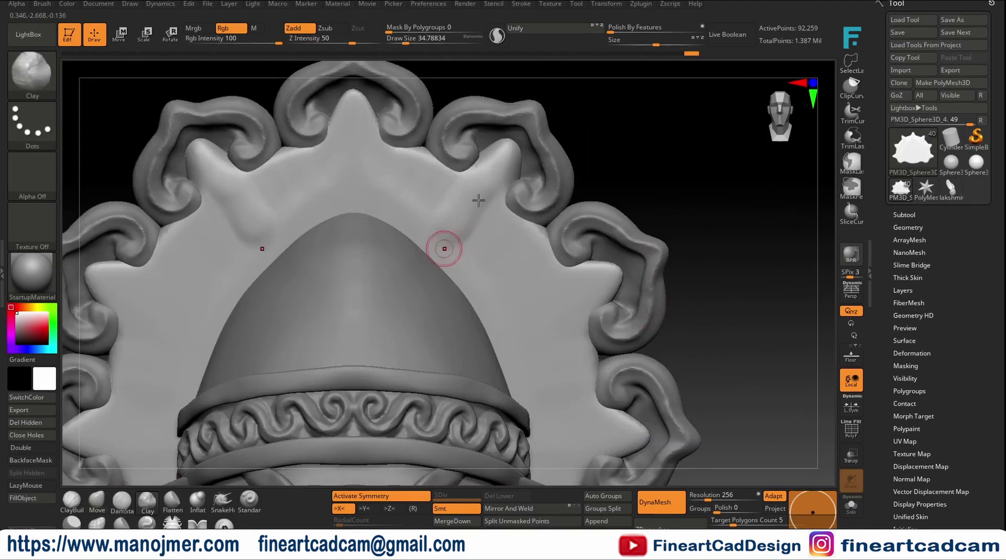
{"action": "key", "text": "ctrl+shift+z"}
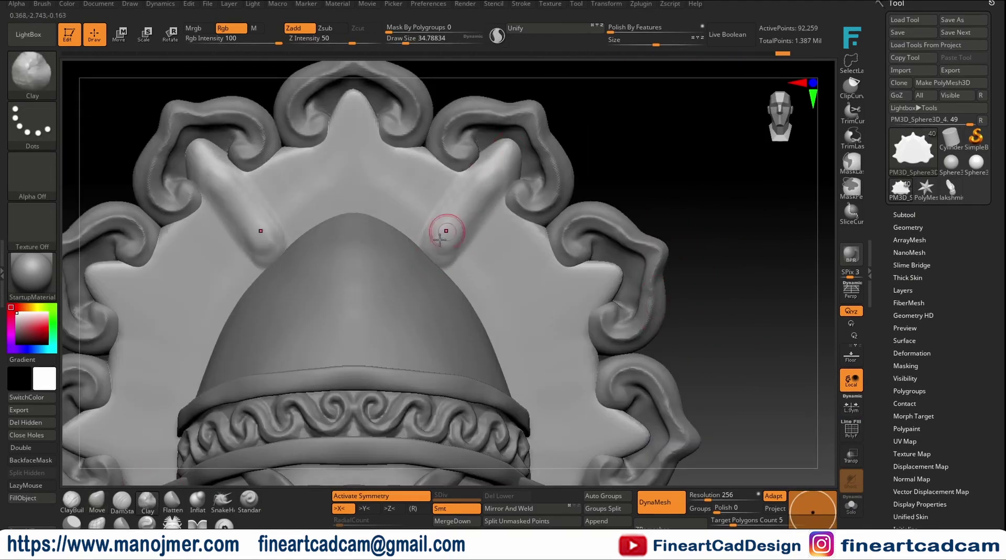
{"action": "key", "text": "ctrl+shift+z"}
{"action": "key", "text": "ctrl+shift+z"}
{"action": "key", "text": "ctrl+shift+z"}
{"action": "key", "text": "ctrl+z"}
{"action": "key", "text": "ctrl+z"}
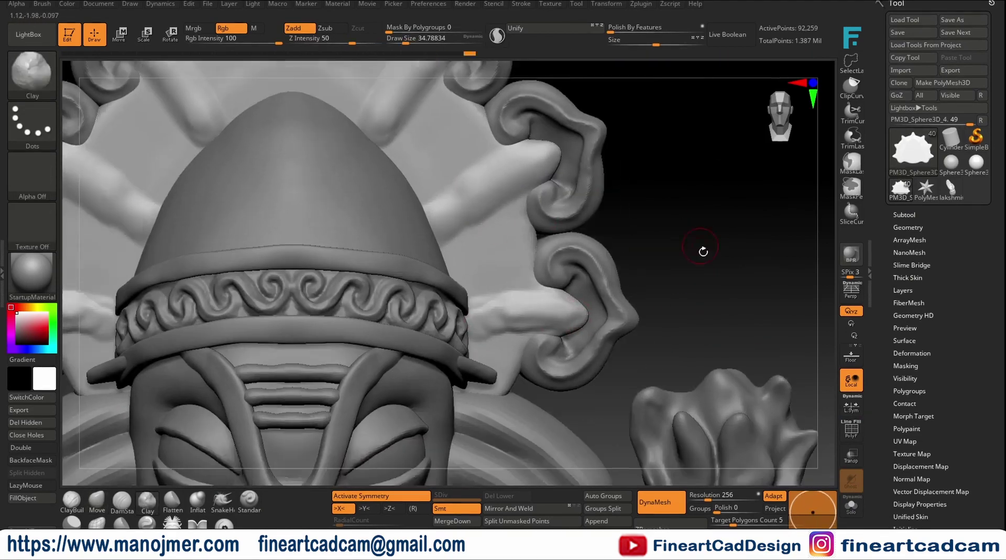
{"action": "key", "text": "ctrl+z"}
{"action": "key", "text": "ctrl+z"}
{"action": "key", "text": "ctrl+shift+z"}
{"action": "key", "text": "ctrl+shift+z"}
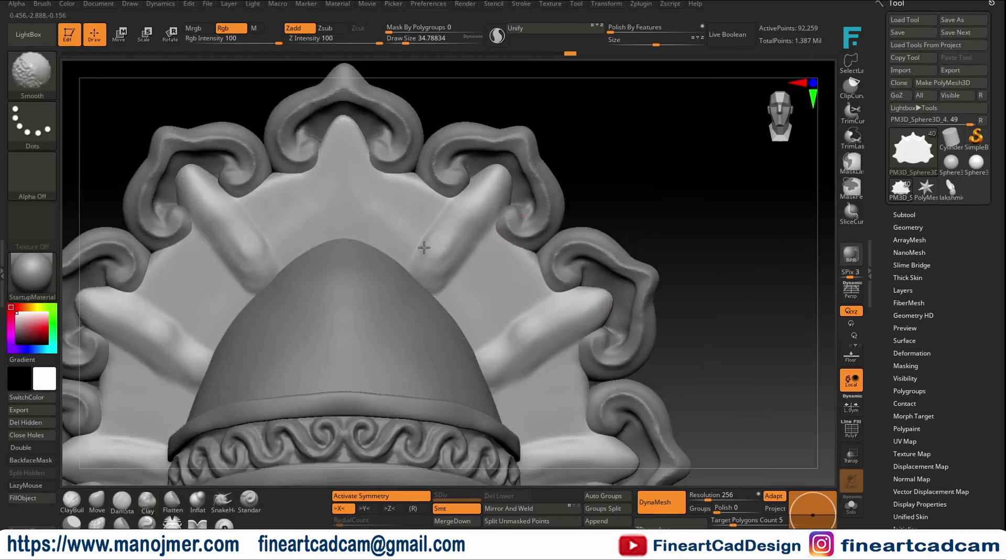
Step: Replay the history forward through the pointed top ray and grooved halo rays
{"action": "key", "text": "ctrl+shift+z"}
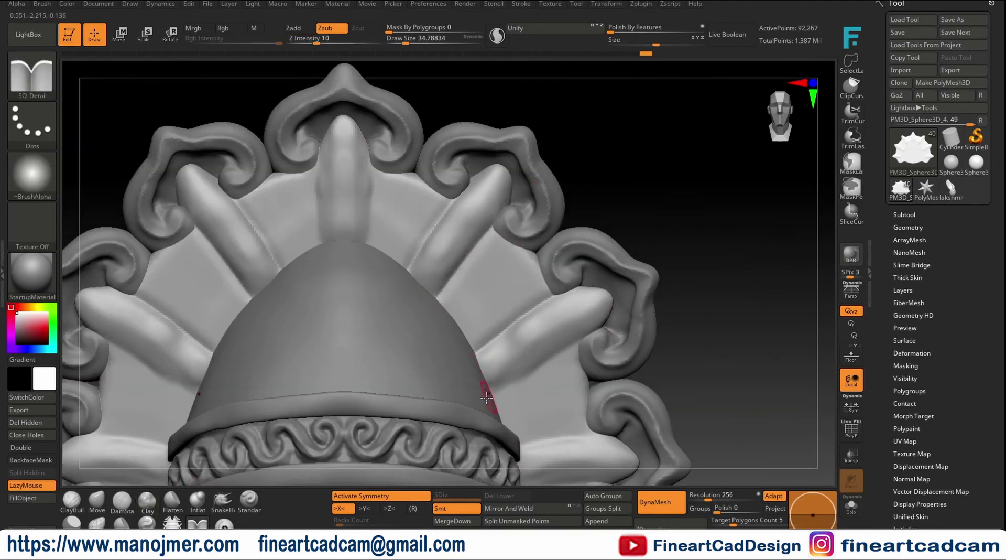
{"action": "key", "text": "ctrl+shift+z"}
{"action": "key", "text": "ctrl+shift+z"}
{"action": "key", "text": "ctrl+shift+z"}
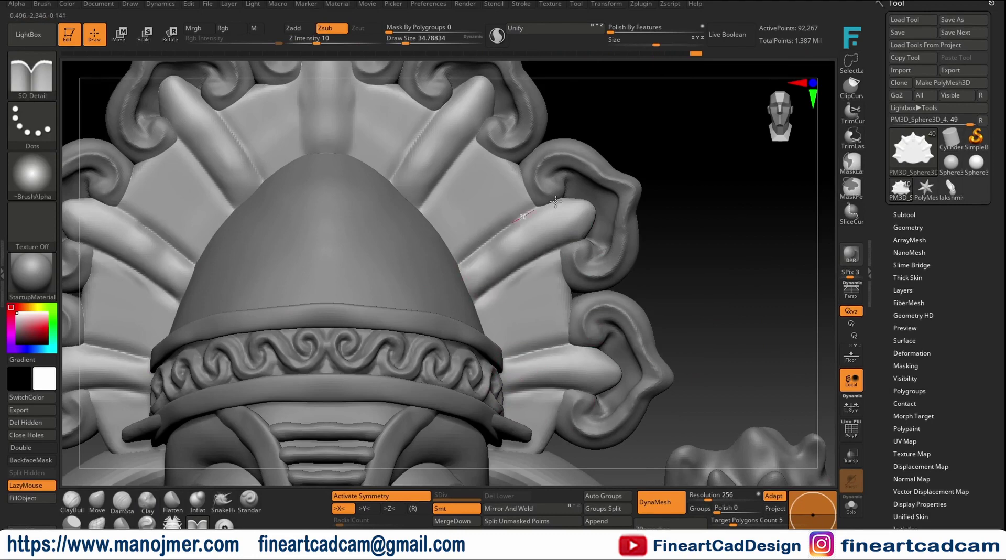
{"action": "key", "text": "ctrl+shift+z"}
{"action": "key", "text": "ctrl+shift+z"}
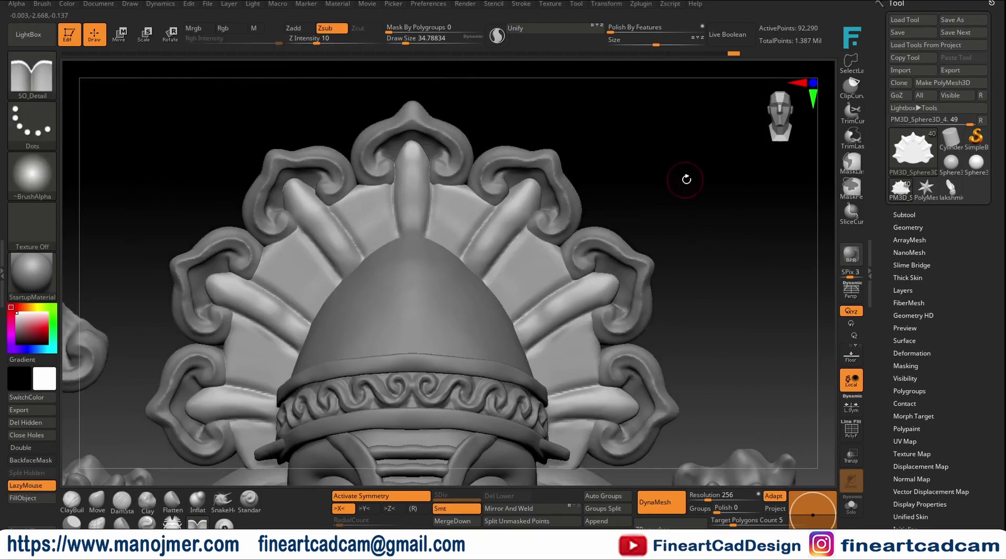
{"action": "key", "text": "ctrl+shift+z"}
{"action": "key", "text": "ctrl+shift+z"}
{"action": "key", "text": "b"}
{"action": "key", "text": "c"}
{"action": "key", "text": "b"}
{"action": "key", "text": "ctrl+shift+z"}
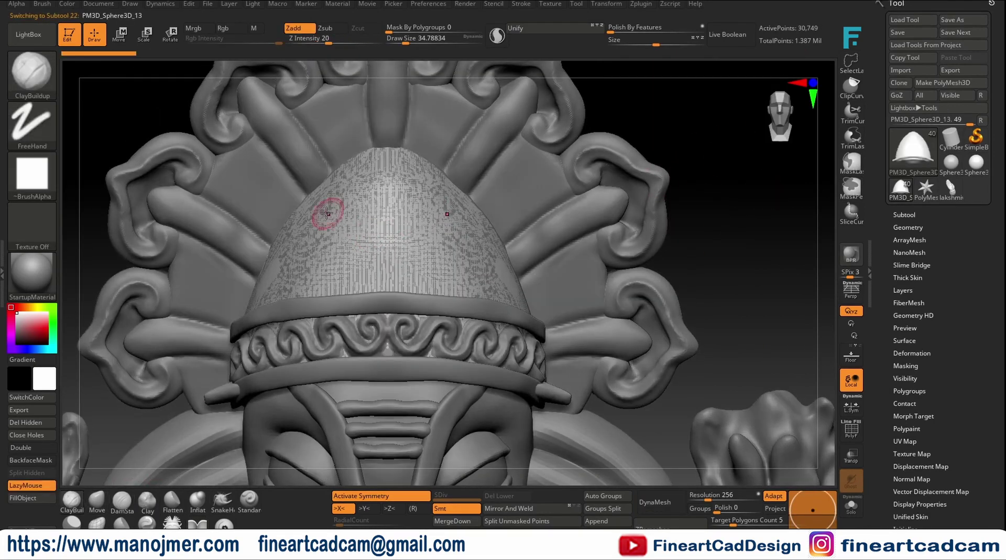
Step: Step through history and rotate the view to settle the crown panel's symmetric S-scroll motif
{"action": "key", "text": "ctrl+shift+z"}
{"action": "key", "text": "ctrl+shift+z"}
{"action": "key", "text": "ctrl+shift+z"}
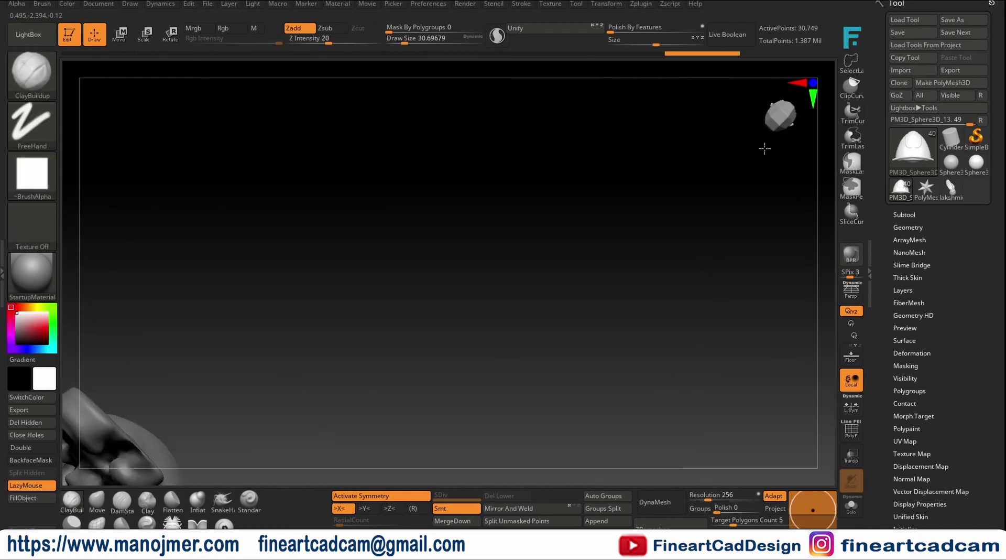
{"action": "key", "text": "ctrl+shift+z"}
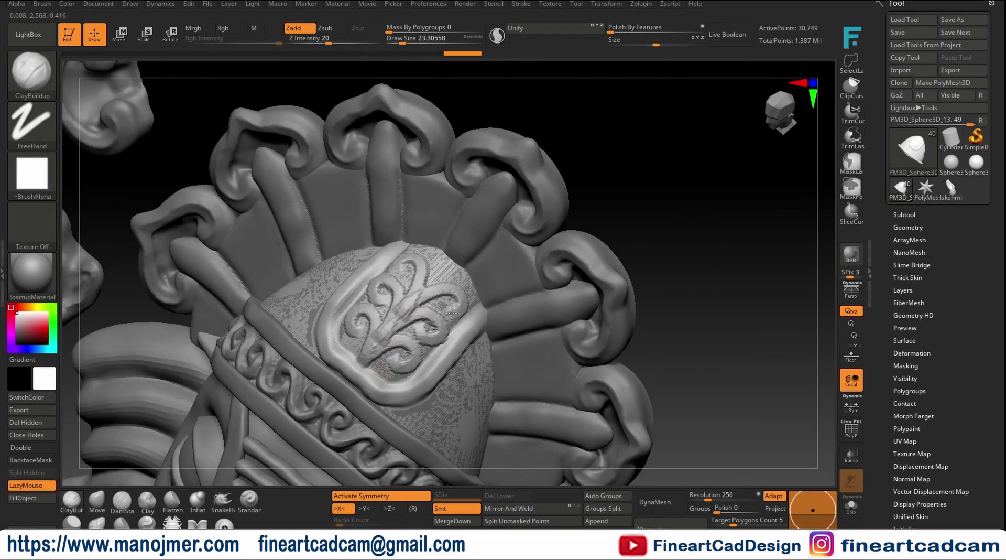
{"action": "key", "text": "ctrl+shift+z"}
{"action": "key", "text": "ctrl+shift+z"}
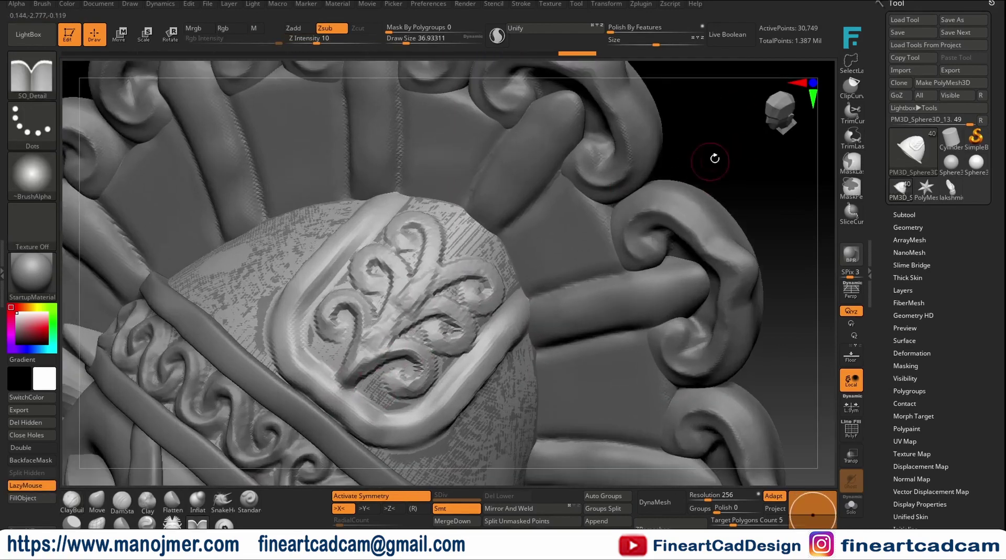
{"action": "key", "text": "ctrl+shift+z"}
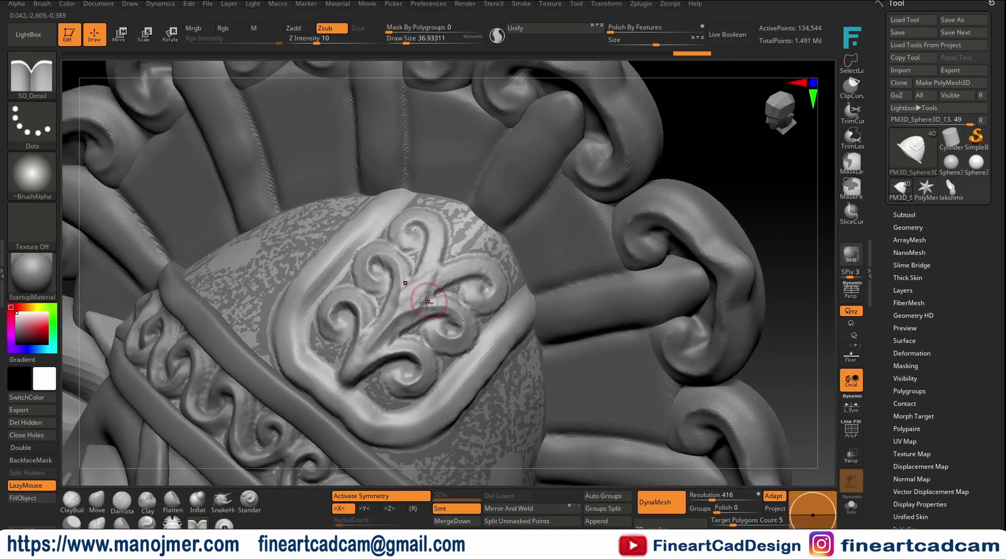
{"action": "key", "text": "ctrl+z"}
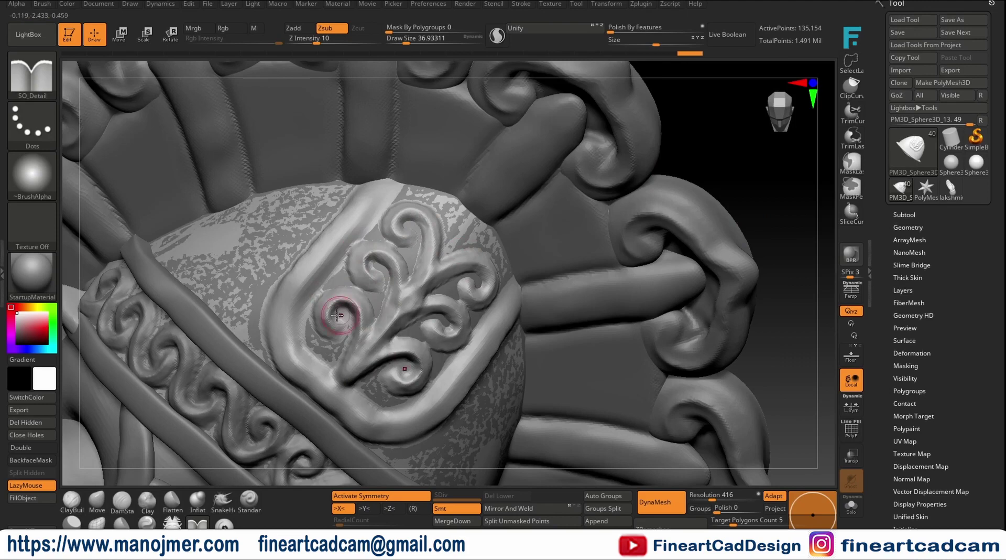
{"action": "key", "text": "ctrl+shift+z"}
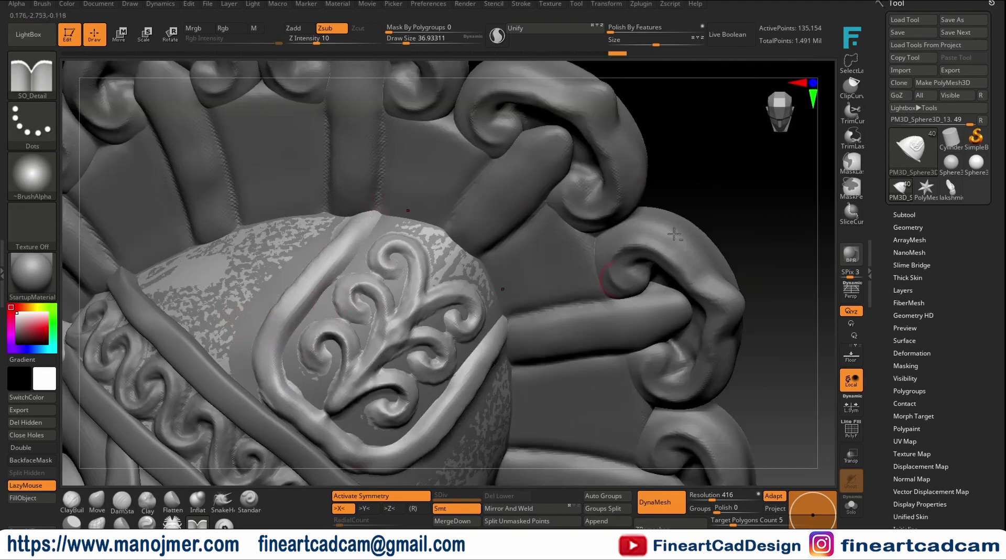
{"action": "key", "text": "ctrl+shift+z"}
{"action": "key", "text": "ctrl+shift+z"}
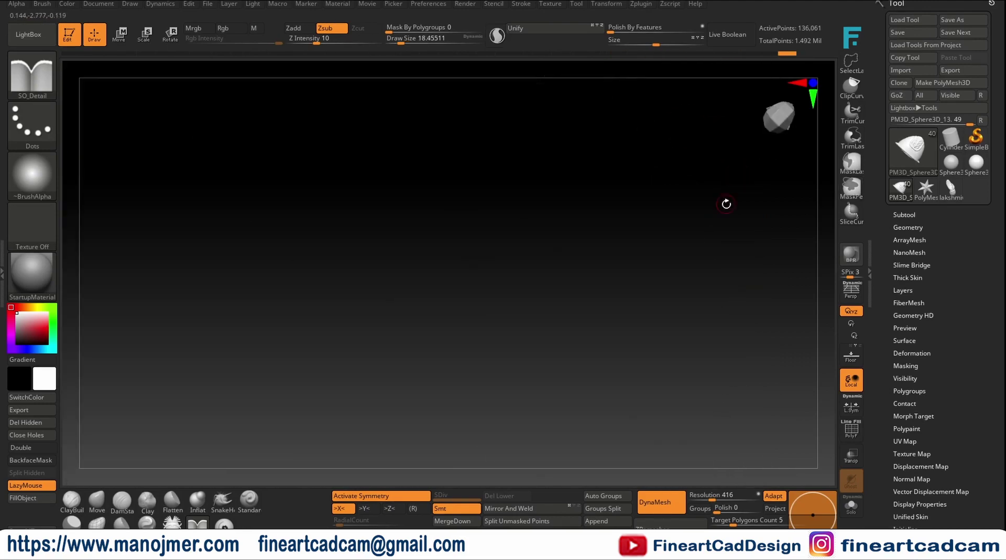
{"action": "right_click_drag", "start_coordinate": [244, 420], "coordinate": [466, 311]}
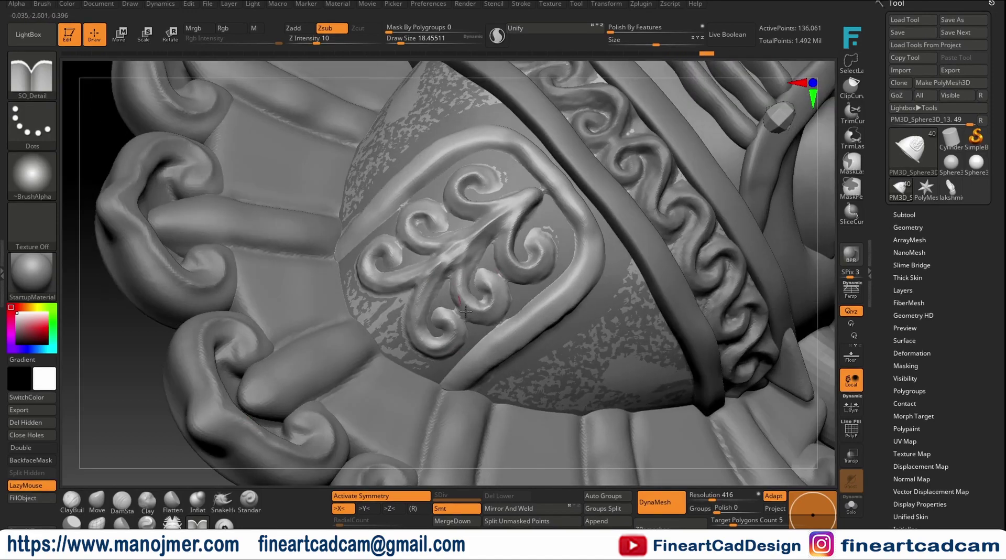
{"action": "key", "text": "ctrl+shift+z"}
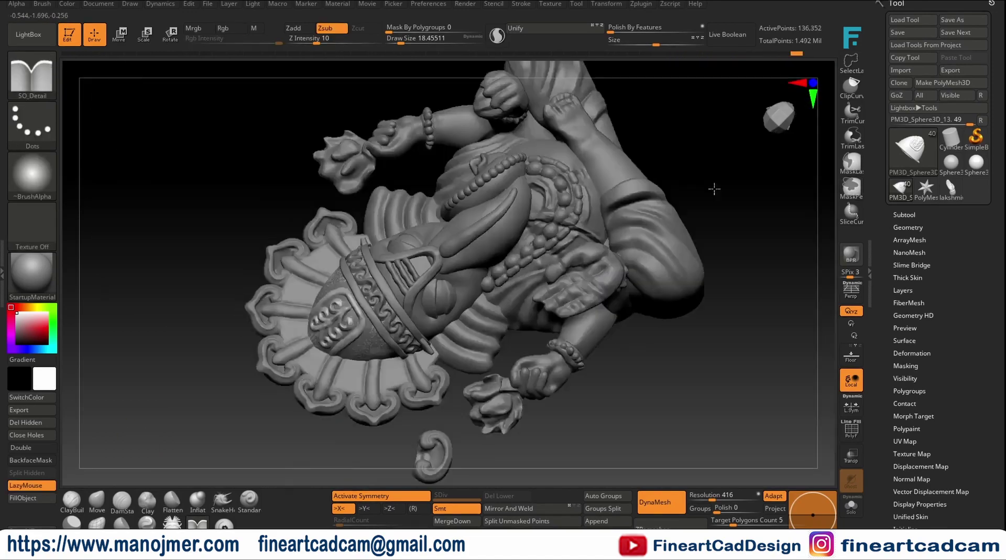
{"action": "key", "text": "ctrl+shift+z"}
{"action": "key", "text": "ctrl+shift+z"}
{"action": "key", "text": "ctrl+shift+z"}
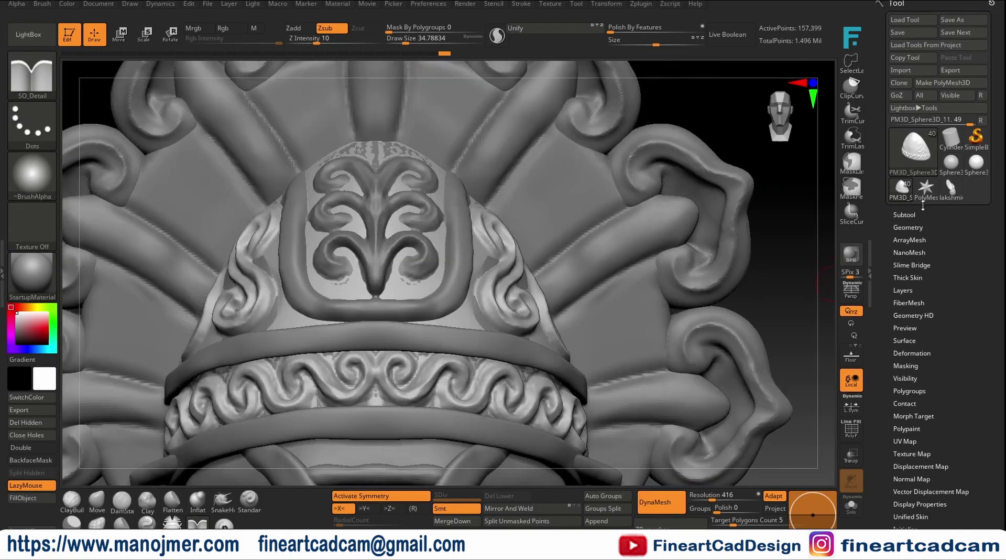
Step: Select subtool PM3D_Sphere3D_13 and turn the view onto the crown's side scrolls
{"action": "left_click", "coordinate": [905, 214]}
{"action": "left_click", "coordinate": [938, 170]}
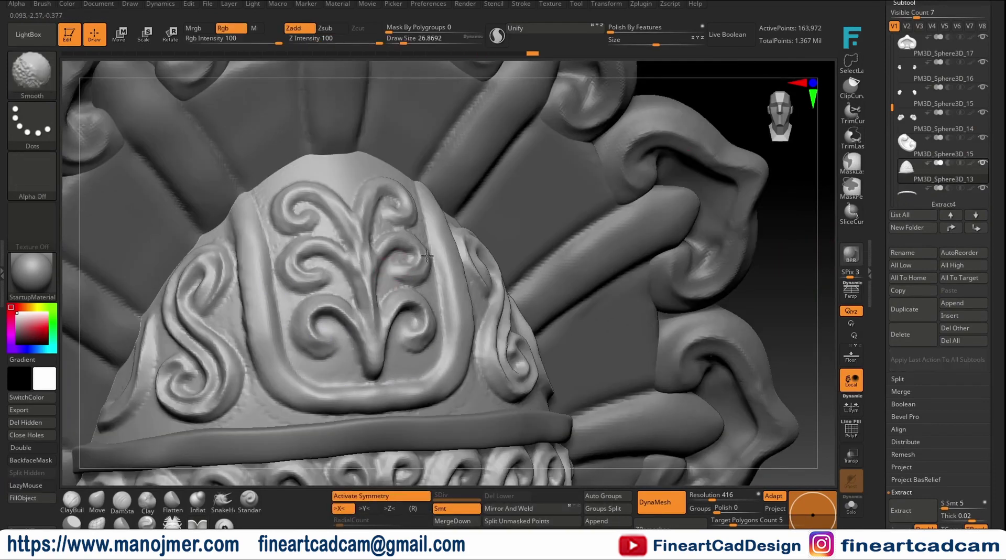
{"action": "right_click_drag", "start_coordinate": [427, 255], "coordinate": [384, 255]}
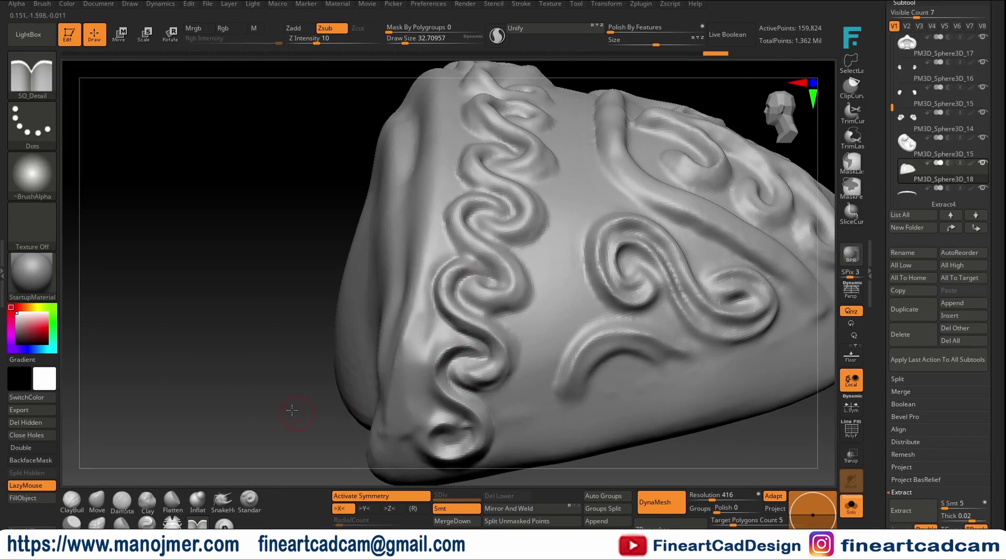
{"action": "mouse_move", "coordinate": [292, 410]}
{"action": "left_mouse_down"}
{"action": "mouse_move", "coordinate": [419, 342]}
{"action": "mouse_move", "coordinate": [420, 275]}
{"action": "left_mouse_up"}
{"action": "right_click_drag", "start_coordinate": [491, 231], "coordinate": [443, 287]}
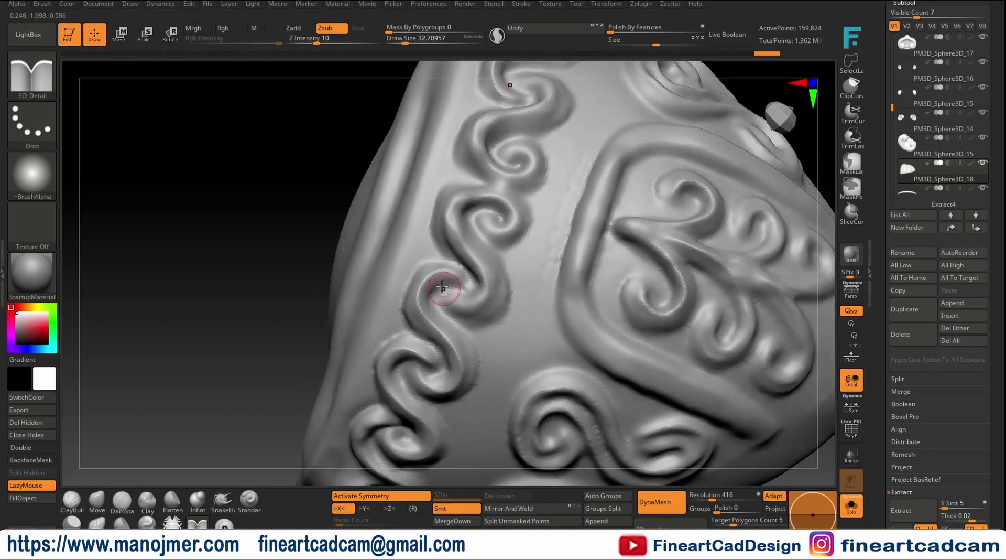
{"action": "right_click_drag", "start_coordinate": [275, 289], "coordinate": [378, 317]}
Step: Refine the crown's scroll ornaments with the Flatten and SO_Detail brushes, including the central ornament
{"action": "key", "text": "b"}
{"action": "key", "text": "f"}
{"action": "key", "text": "l"}
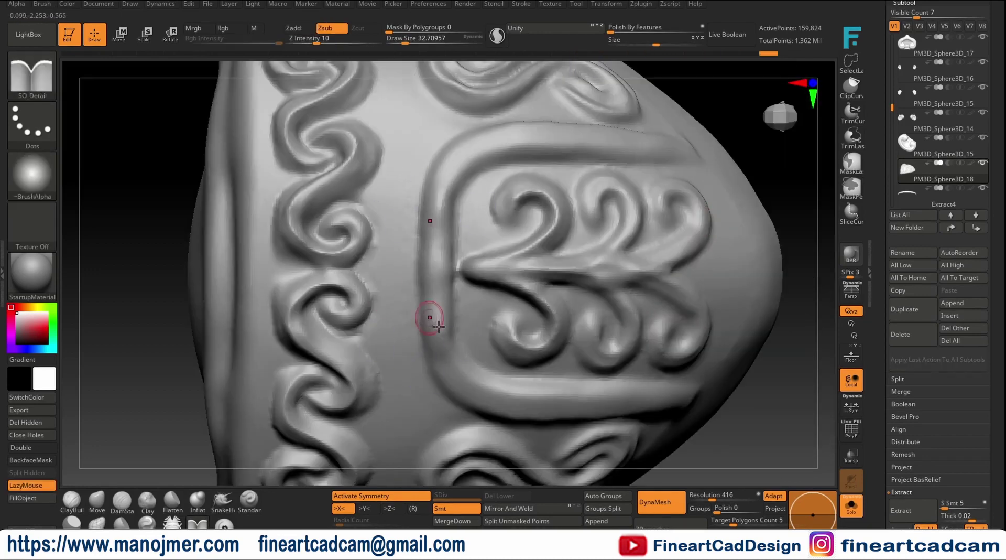
{"action": "key", "text": "b"}
{"action": "key", "text": "s"}
{"action": "key", "text": "o"}
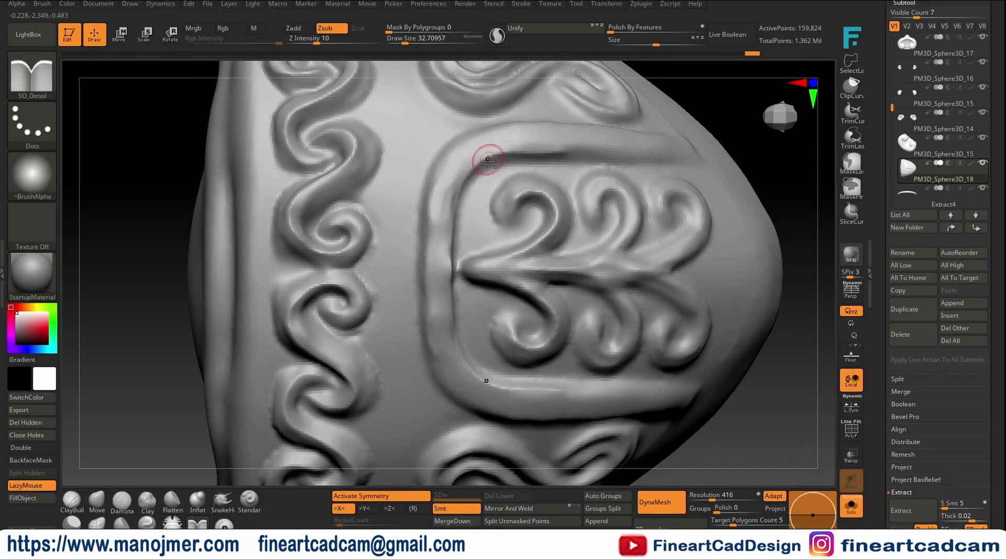
{"action": "right_click_drag", "start_coordinate": [519, 156], "coordinate": [504, 138]}
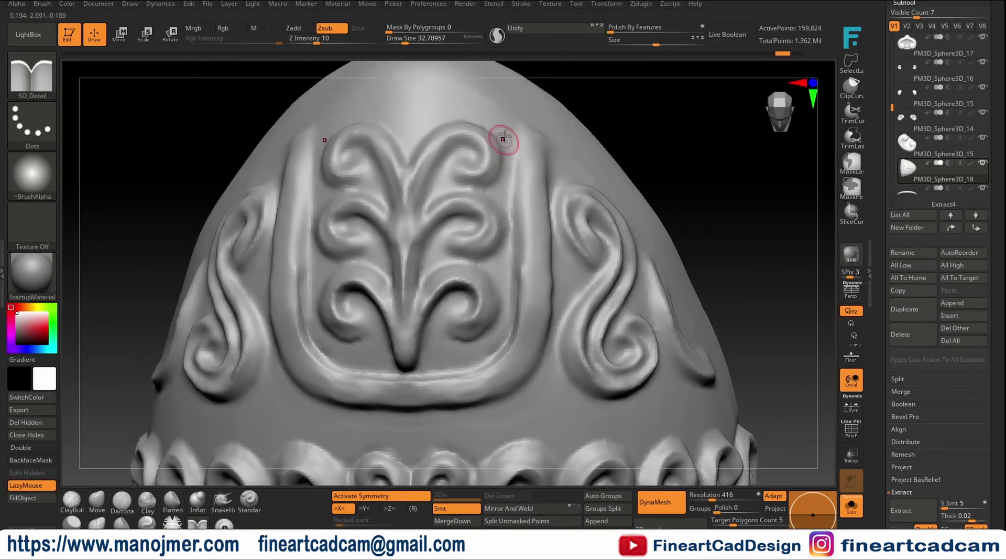
{"action": "right_click_drag", "start_coordinate": [528, 292], "coordinate": [535, 299]}
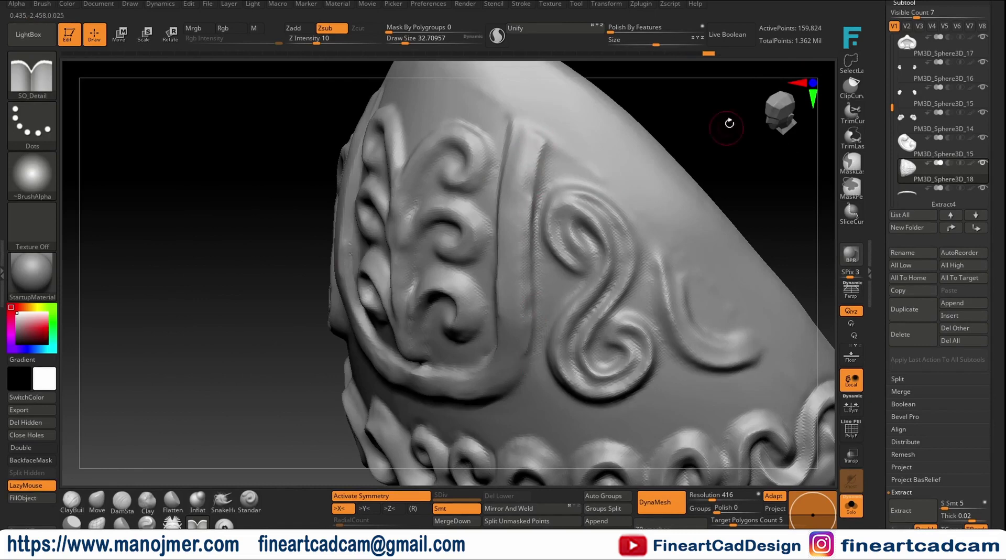
{"action": "right_click_drag", "start_coordinate": [730, 123], "coordinate": [741, 131], "text": "shift"}
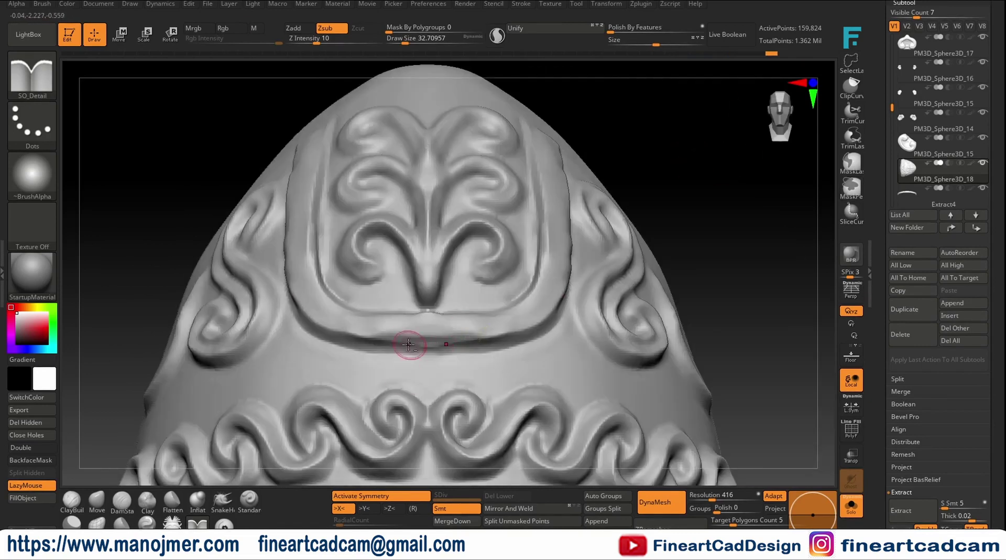
{"action": "mouse_move", "coordinate": [561, 281]}
{"action": "right_mouse_down"}
{"action": "mouse_move", "coordinate": [658, 203]}
{"action": "mouse_move", "coordinate": [447, 298]}
{"action": "right_mouse_up"}
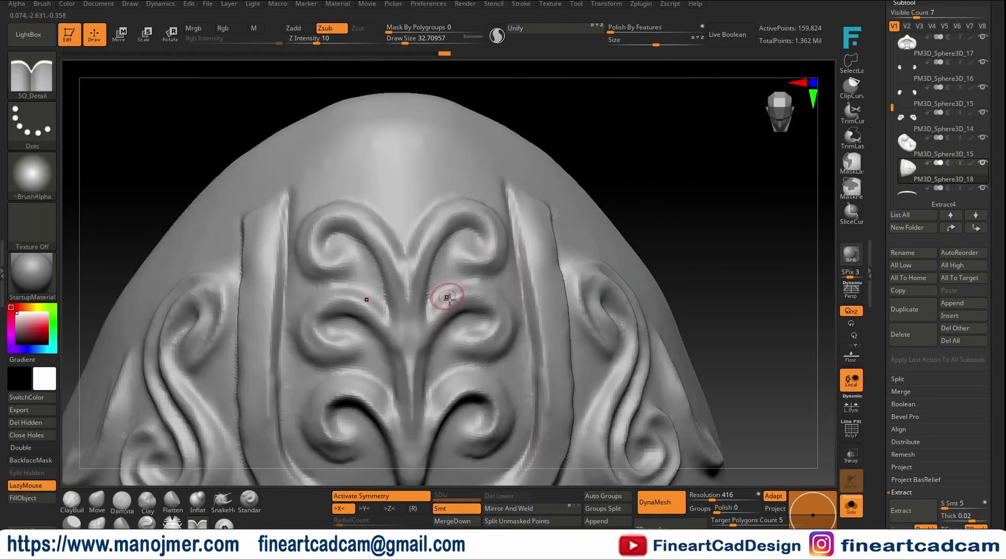
{"action": "mouse_move", "coordinate": [484, 215]}
{"action": "right_mouse_down", "text": "ctrl"}
{"action": "mouse_move", "coordinate": [655, 168]}
{"action": "mouse_move", "coordinate": [640, 106]}
{"action": "mouse_move", "coordinate": [432, 350]}
{"action": "right_mouse_up", "text": "ctrl"}
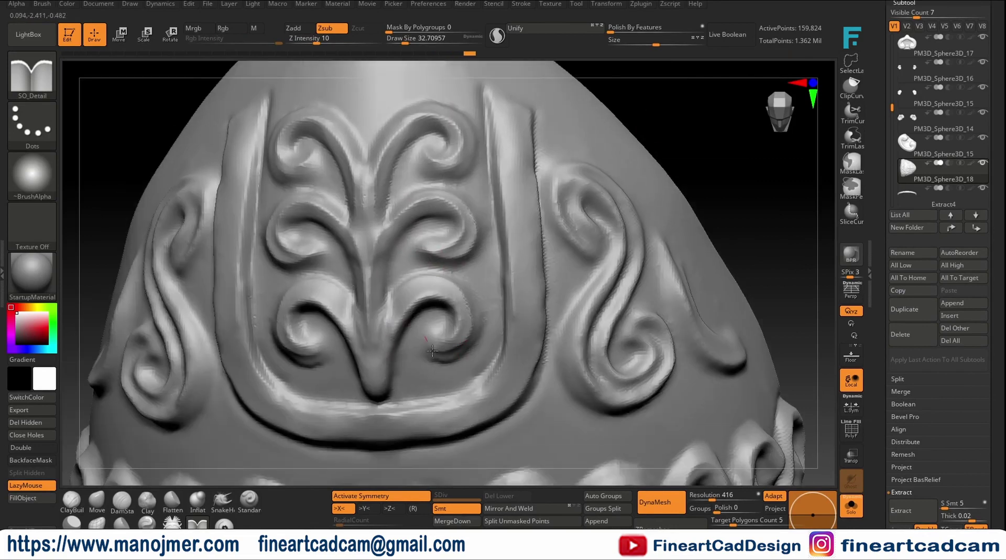
{"action": "mouse_move", "coordinate": [368, 236]}
{"action": "right_mouse_down", "text": "ctrl"}
{"action": "mouse_move", "coordinate": [710, 162]}
{"action": "mouse_move", "coordinate": [719, 123]}
{"action": "right_mouse_up", "text": "ctrl"}
Step: Reshape the crown ornaments with the Move brush at a size of about 128
{"action": "key", "text": "b"}
{"action": "key", "text": "m"}
{"action": "key", "text": "v"}
{"action": "key", "text": "s"}
{"action": "left_click_drag", "start_coordinate": [536, 236], "coordinate": [561, 236]}
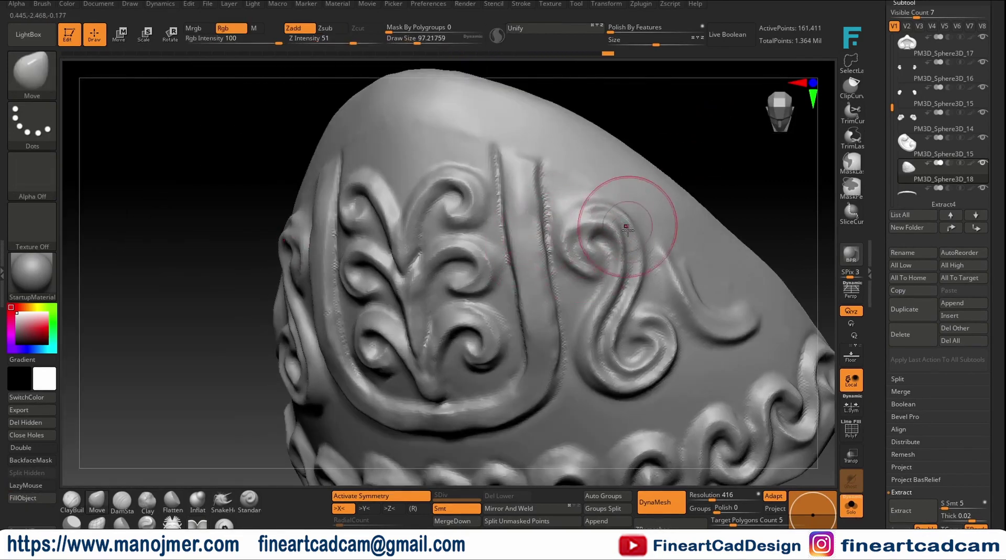
{"action": "mouse_move", "coordinate": [596, 247]}
{"action": "right_mouse_down"}
{"action": "mouse_move", "coordinate": [606, 321]}
{"action": "mouse_move", "coordinate": [540, 303]}
{"action": "right_mouse_up"}
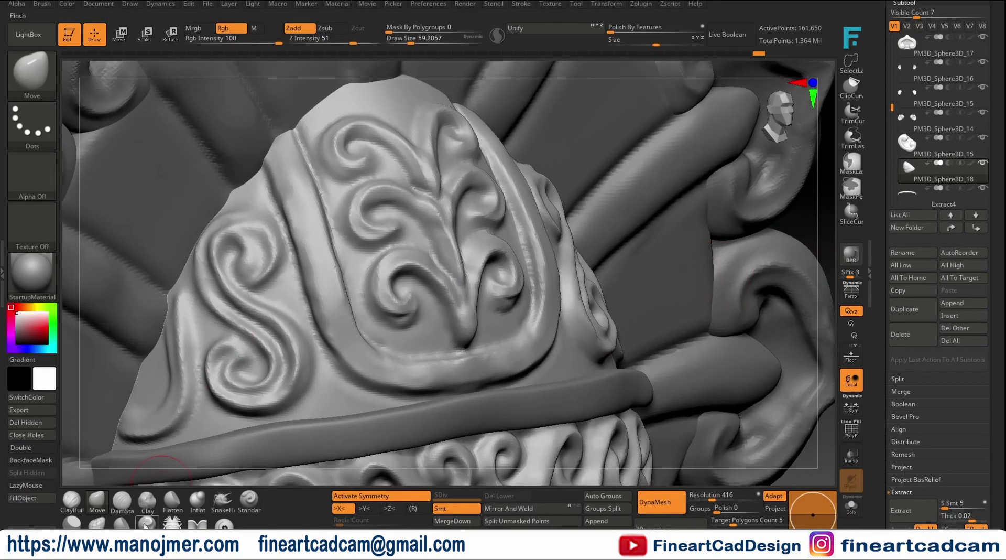
Step: Carve parallel grooves into the halo rays with DamStandard
{"action": "key", "text": "b"}
{"action": "key", "text": "d"}
{"action": "key", "text": "s"}
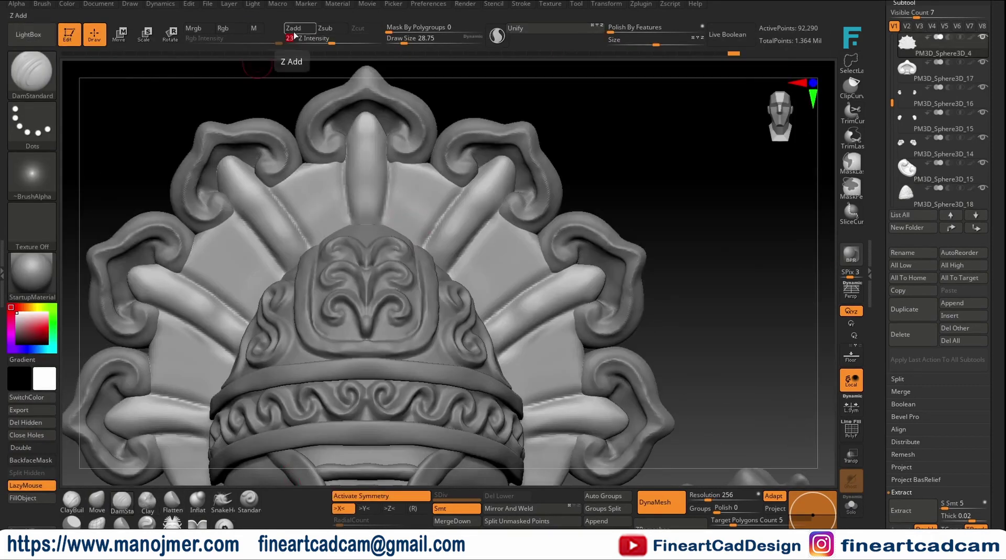
{"action": "left_click_drag", "start_coordinate": [458, 269], "coordinate": [487, 294]}
Step: Add another halo ray groove, then carve a DamStandard crease along the lower belly arc
{"action": "left_click_drag", "start_coordinate": [474, 246], "coordinate": [503, 264]}
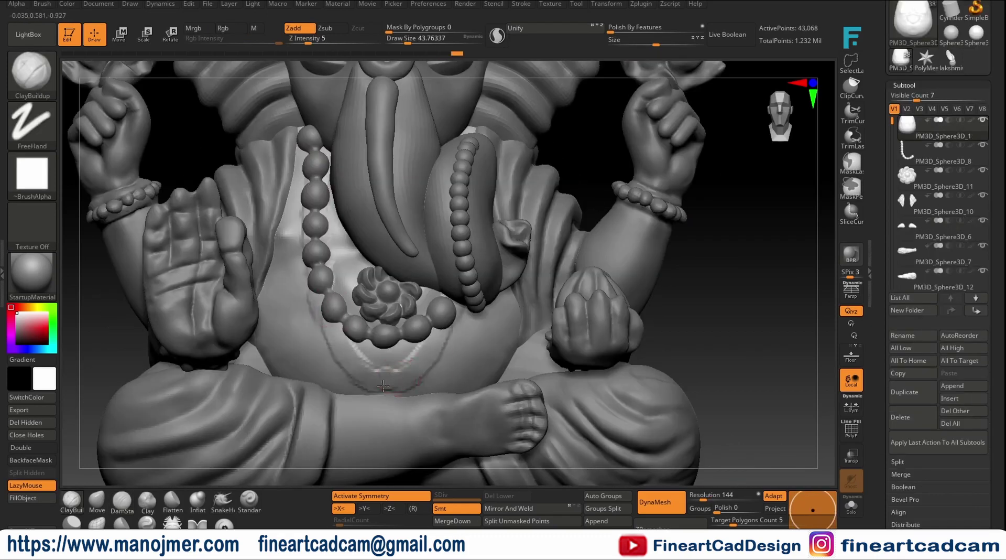
{"action": "key", "text": "b"}
{"action": "key", "text": "d"}
{"action": "key", "text": "s"}
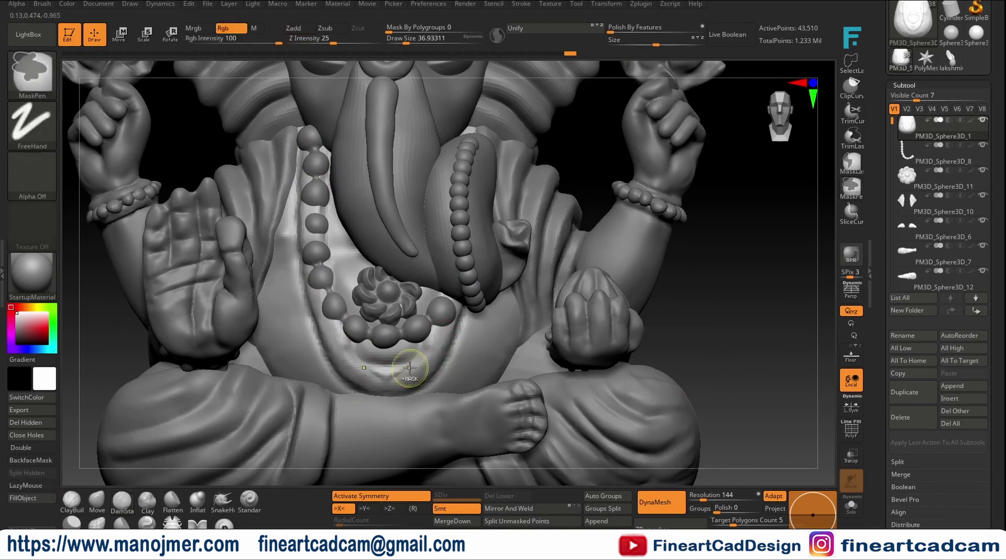
{"action": "left_click_drag", "start_coordinate": [401, 373], "coordinate": [343, 383]}
Step: Frame the belly from the front, switch to Move, and set DynaMesh resolution to 400
{"action": "right_click_drag", "start_coordinate": [312, 319], "coordinate": [468, 324]}
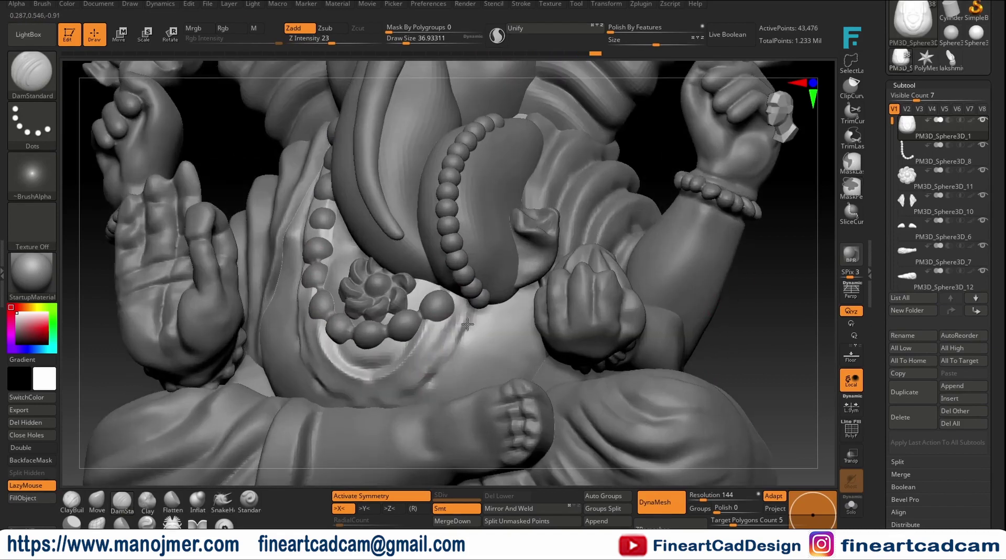
{"action": "mouse_move", "coordinate": [721, 313]}
{"action": "right_mouse_down"}
{"action": "mouse_move", "coordinate": [434, 337]}
{"action": "mouse_move", "coordinate": [373, 384]}
{"action": "right_mouse_up"}
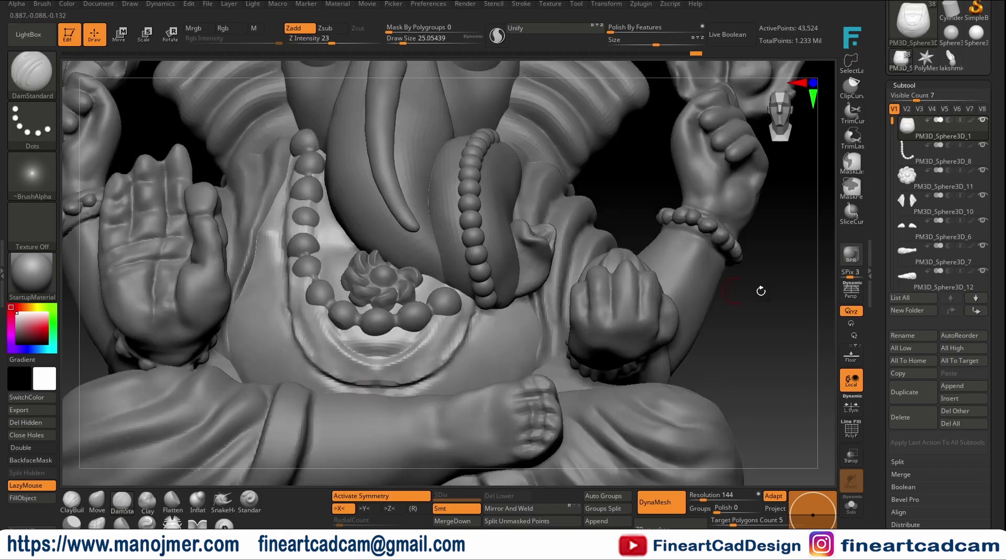
{"action": "mouse_move", "coordinate": [734, 291]}
{"action": "right_mouse_down"}
{"action": "mouse_move", "coordinate": [352, 322]}
{"action": "mouse_move", "coordinate": [317, 265]}
{"action": "right_mouse_up"}
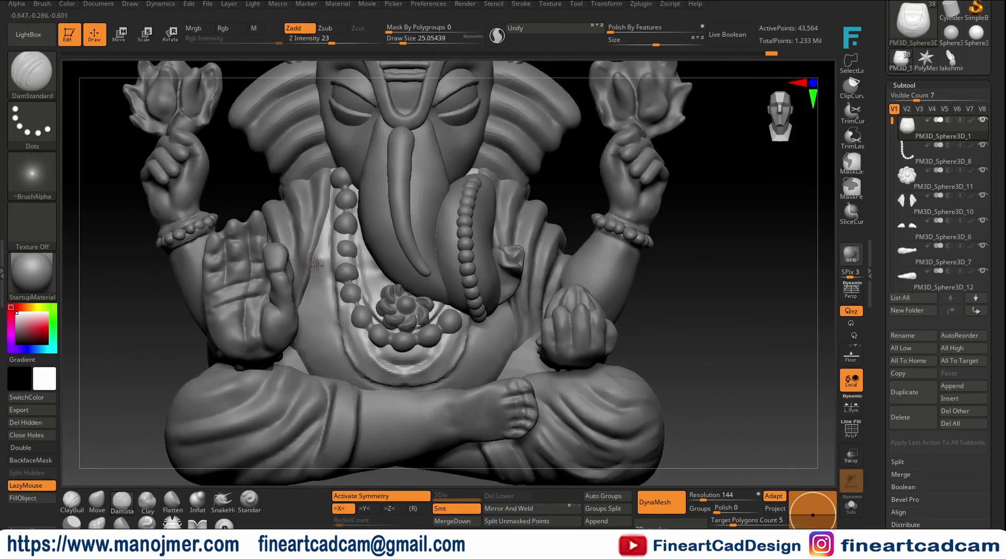
{"action": "right_click_drag", "start_coordinate": [352, 298], "coordinate": [328, 256], "text": "ctrl"}
{"action": "key", "text": "b"}
{"action": "key", "text": "m"}
{"action": "key", "text": "v"}
{"action": "left_click", "coordinate": [711, 496]}
{"action": "type", "text": "400"}
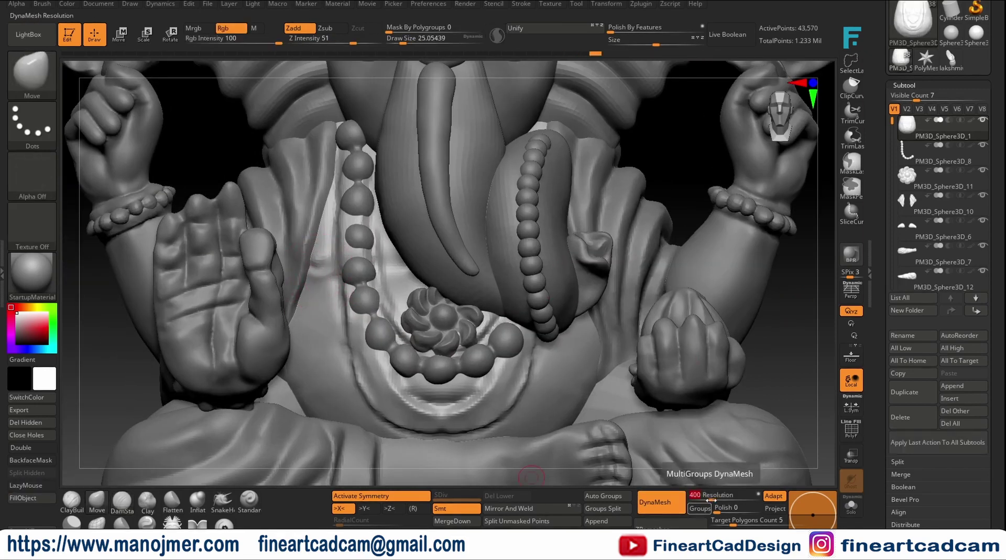